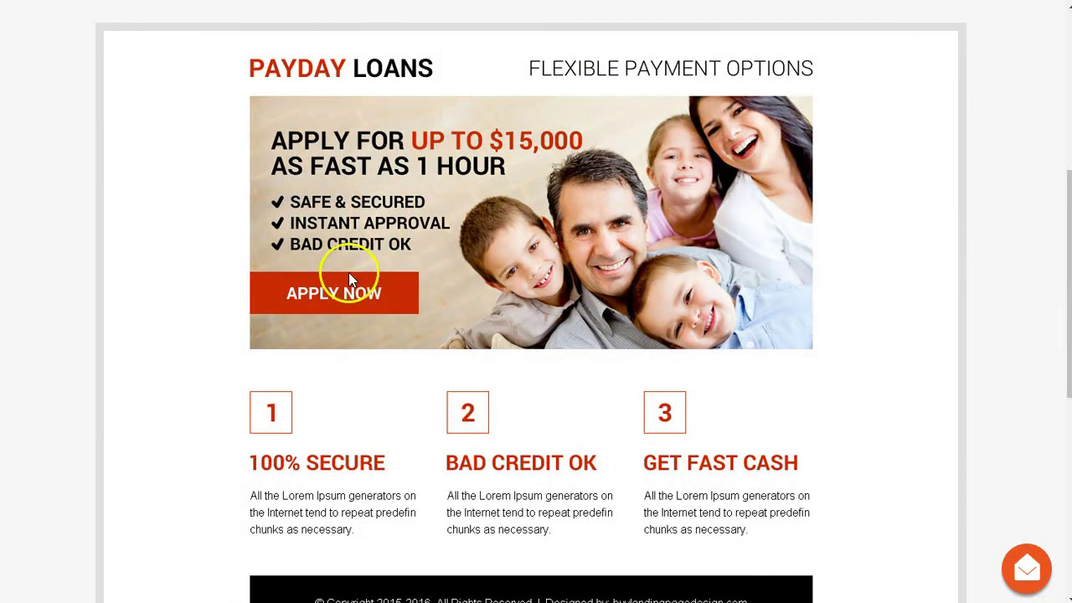
Step: Examine the Payday Loans reference landing page from its header and hero banner to the footer
scroll(372, 294, down, 3)
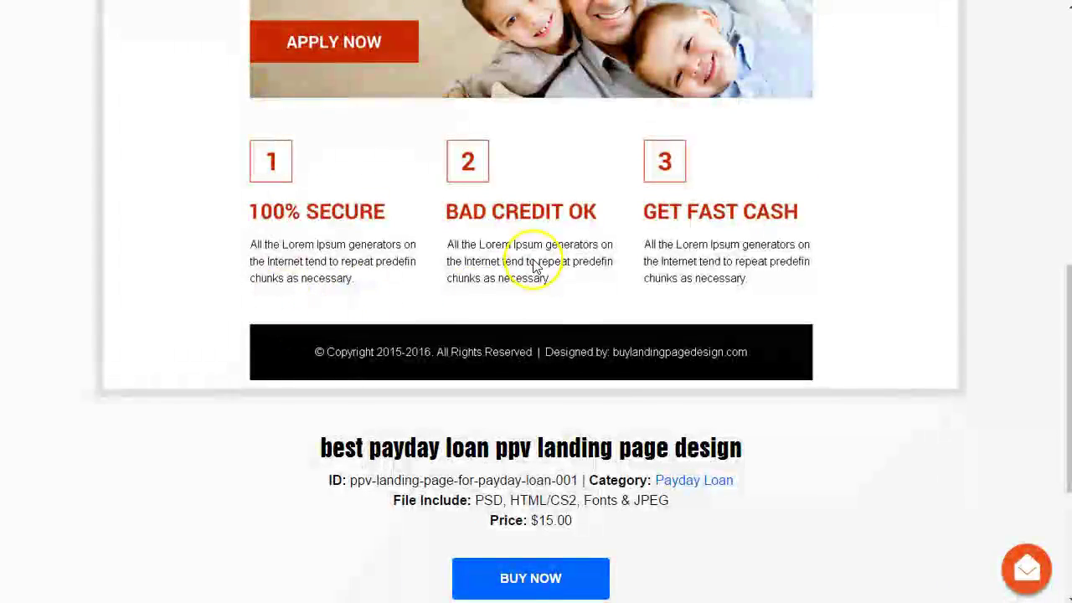
scroll(530, 256, up, 2)
scroll(481, 261, up, 1)
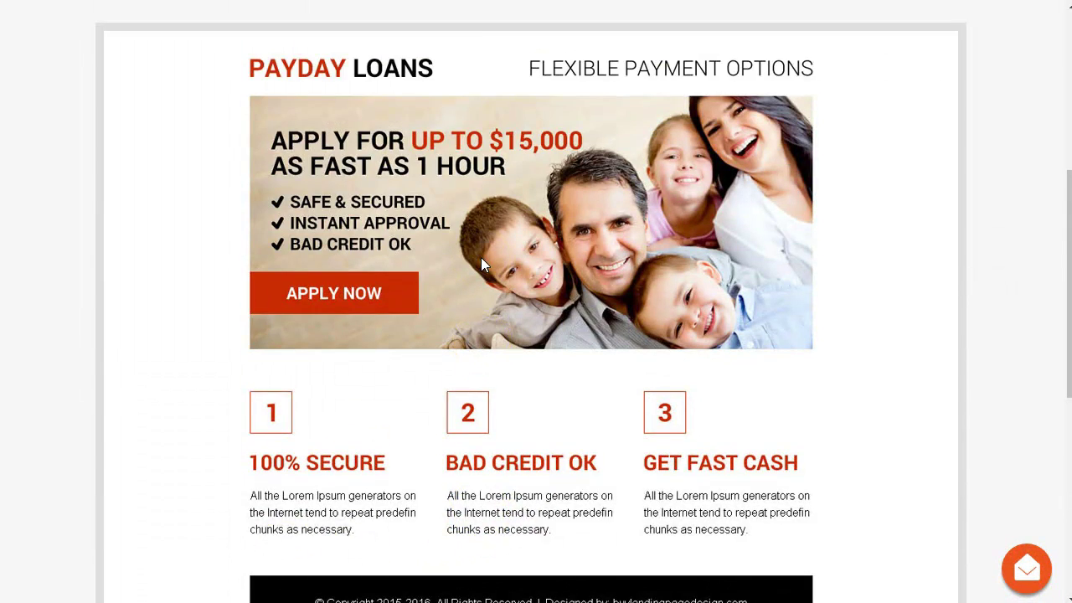
scroll(601, 335, up, 1)
scroll(601, 335, down, 1)
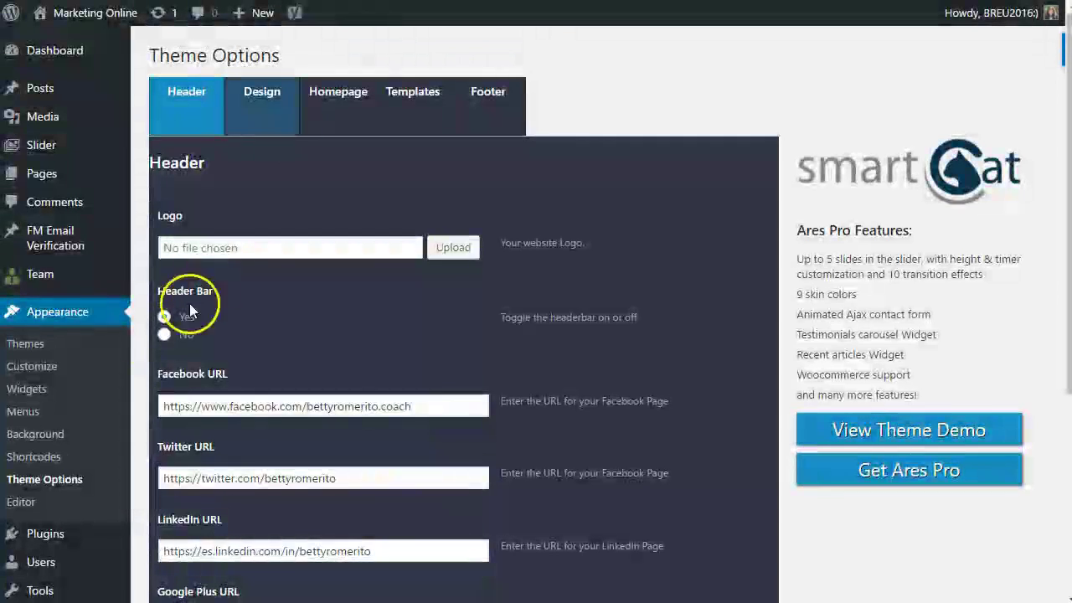
Step: Open the InstaBuilder 2.0 dashboard from the WordPress administration area
scroll(53, 360, down, 4)
mouse_move(51, 369)
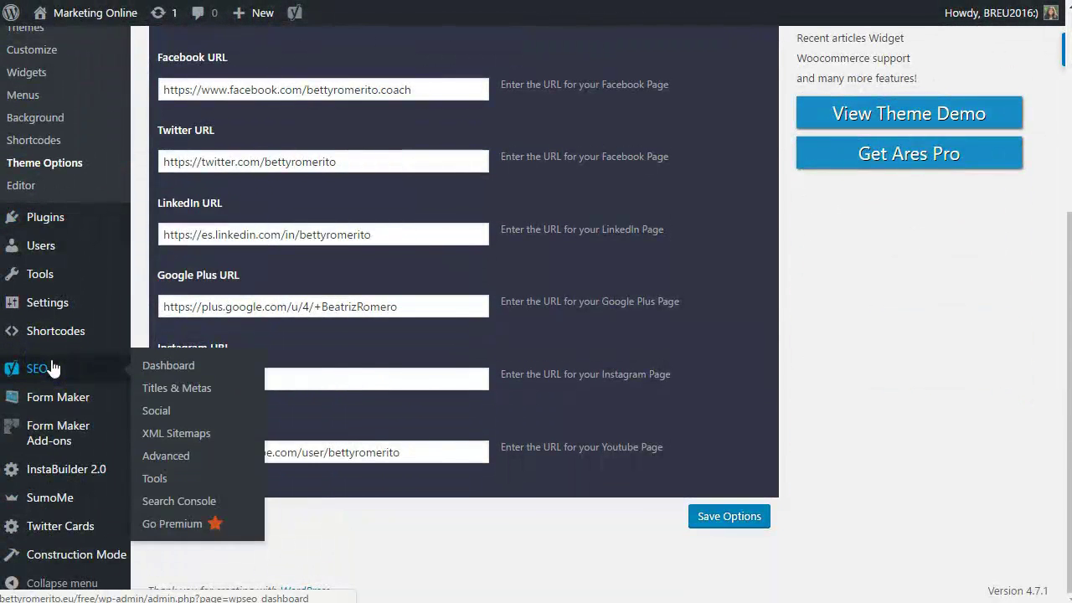
click(52, 471)
click(25, 475)
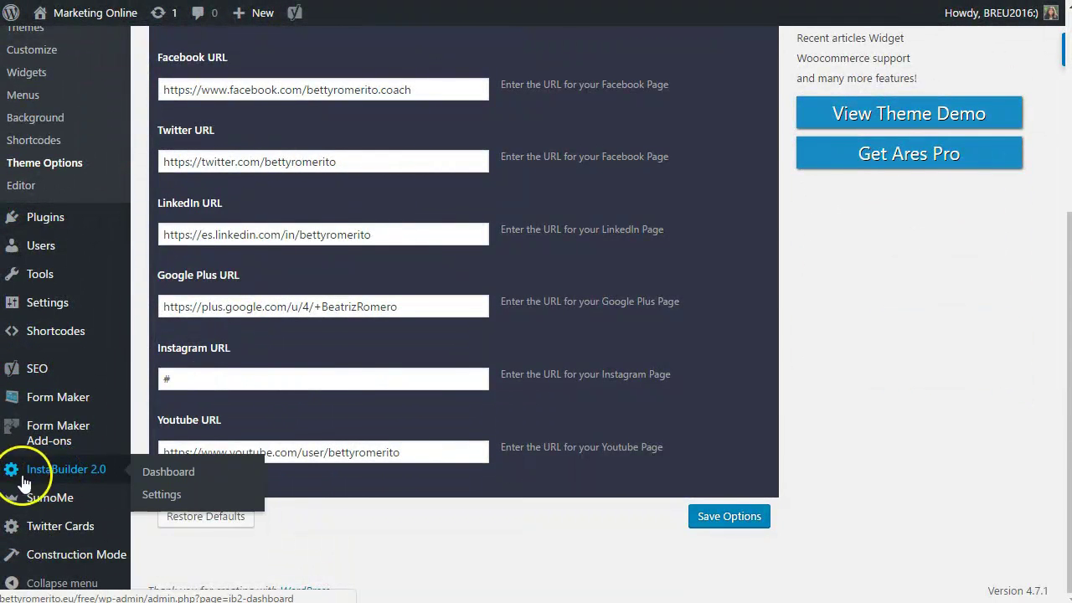
click(72, 478)
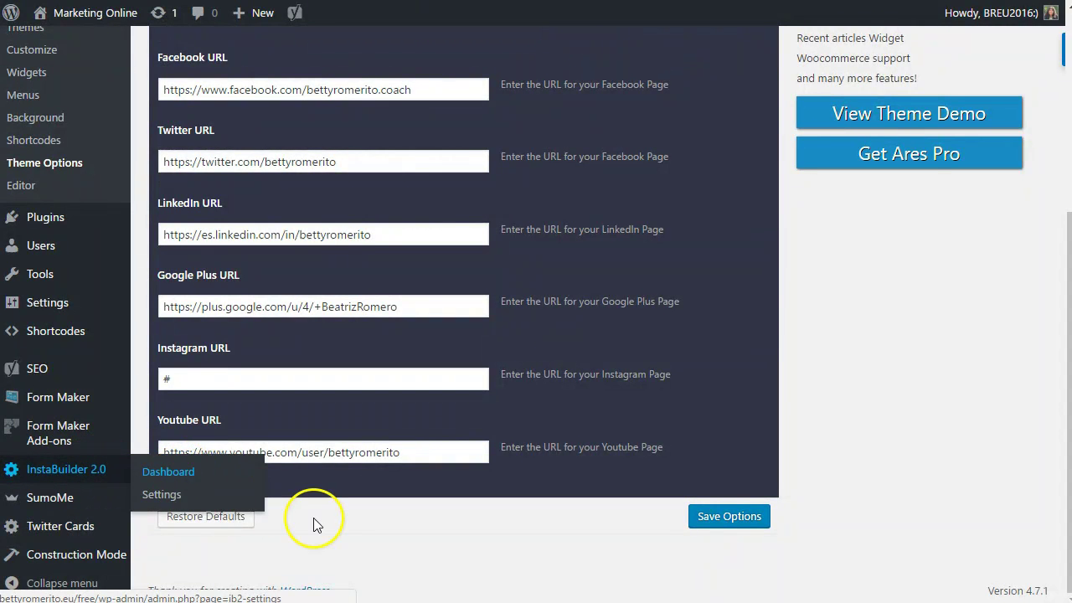
click(57, 471)
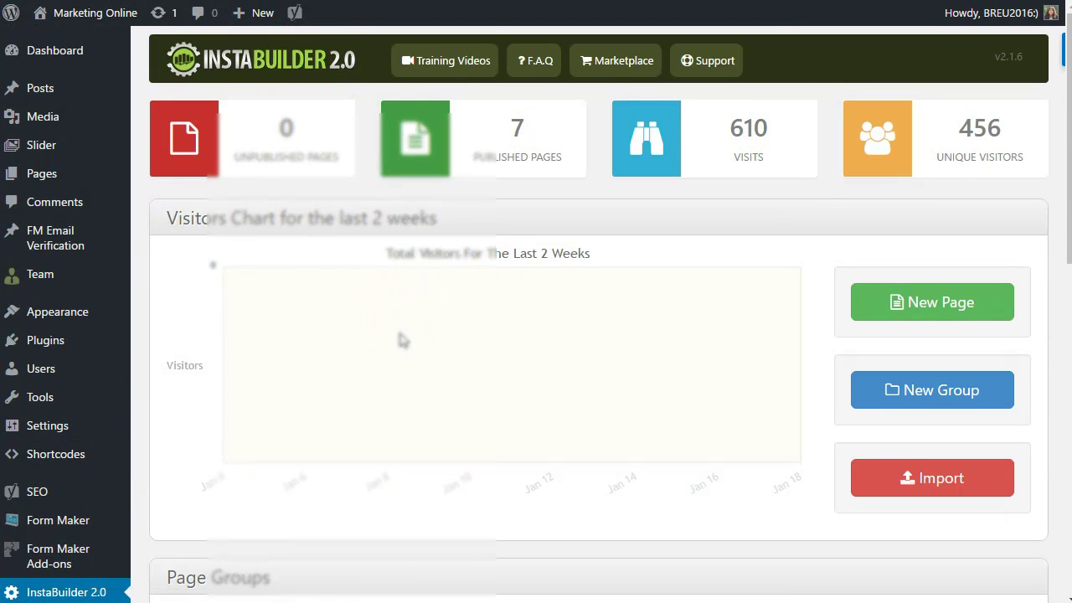
Step: Start creating a new landing page from the Ungrouped Pages section
scroll(401, 340, down, 8)
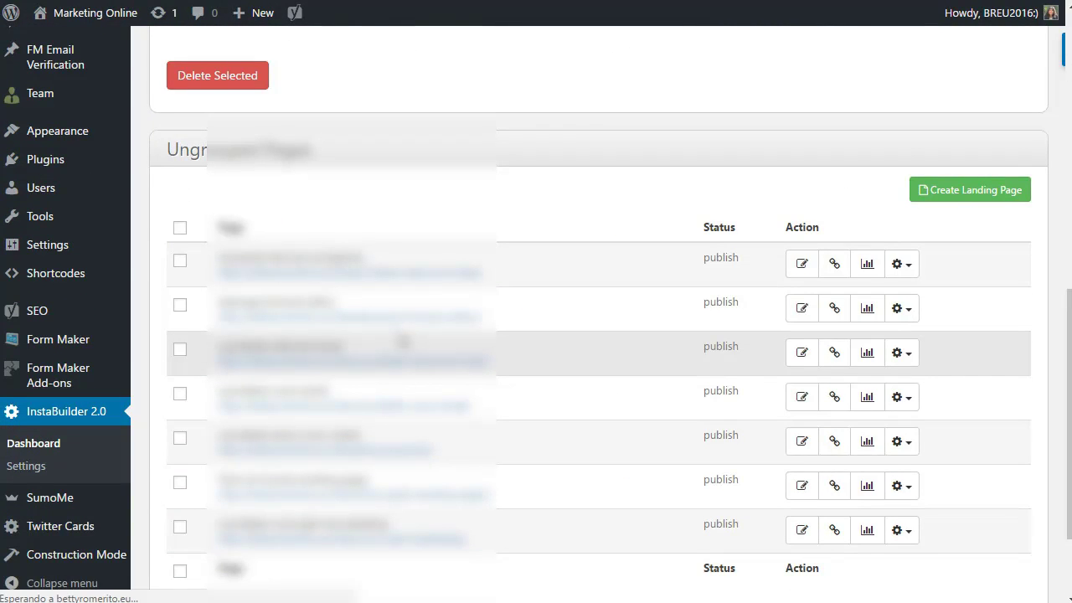
scroll(402, 340, up, 2)
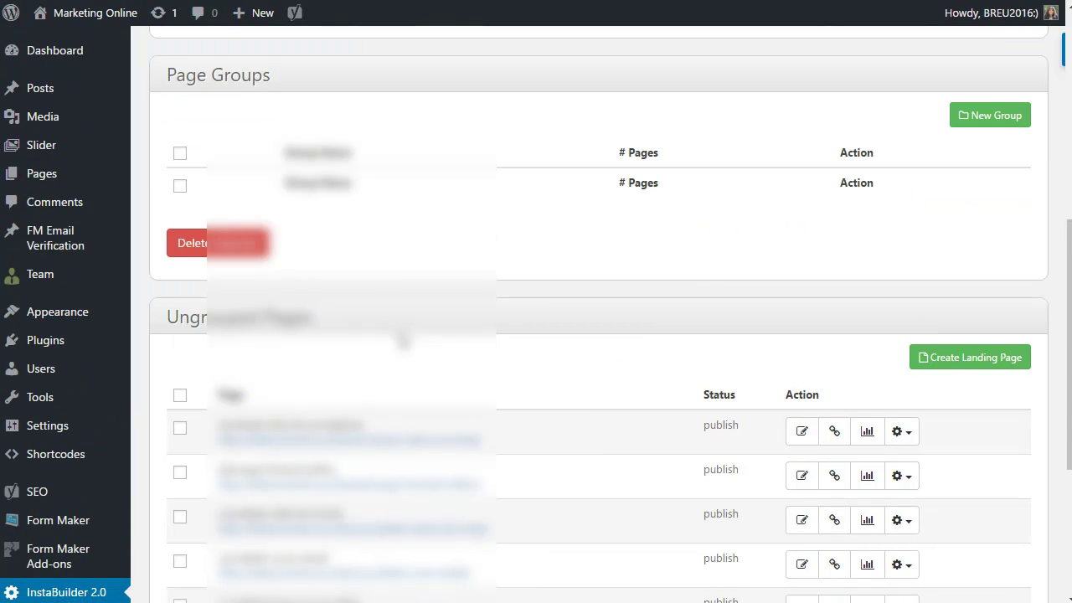
scroll(560, 384, down, 4)
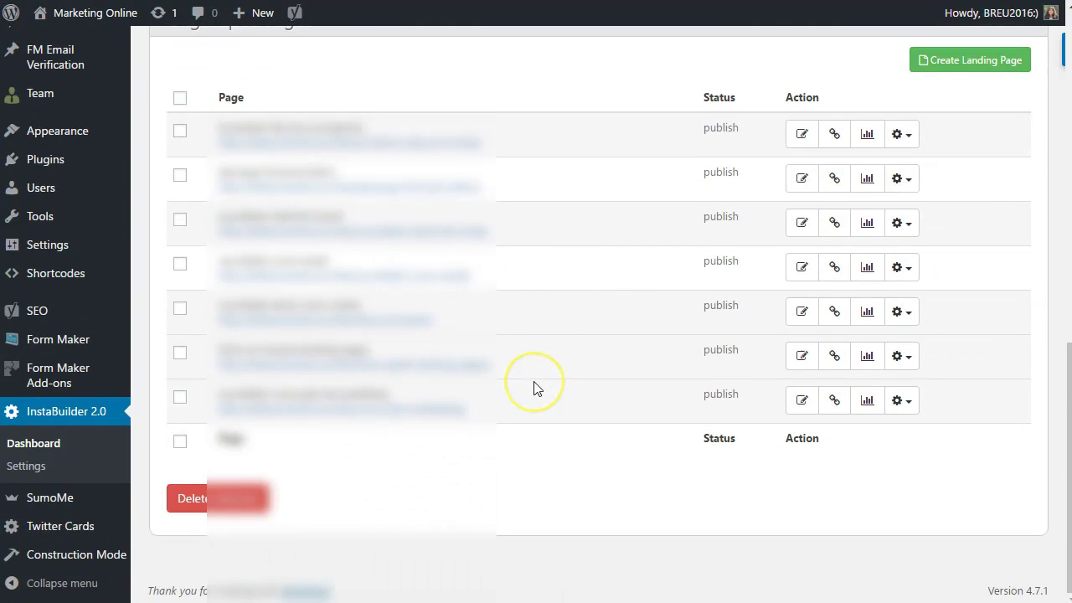
scroll(533, 381, up, 3)
click(986, 316)
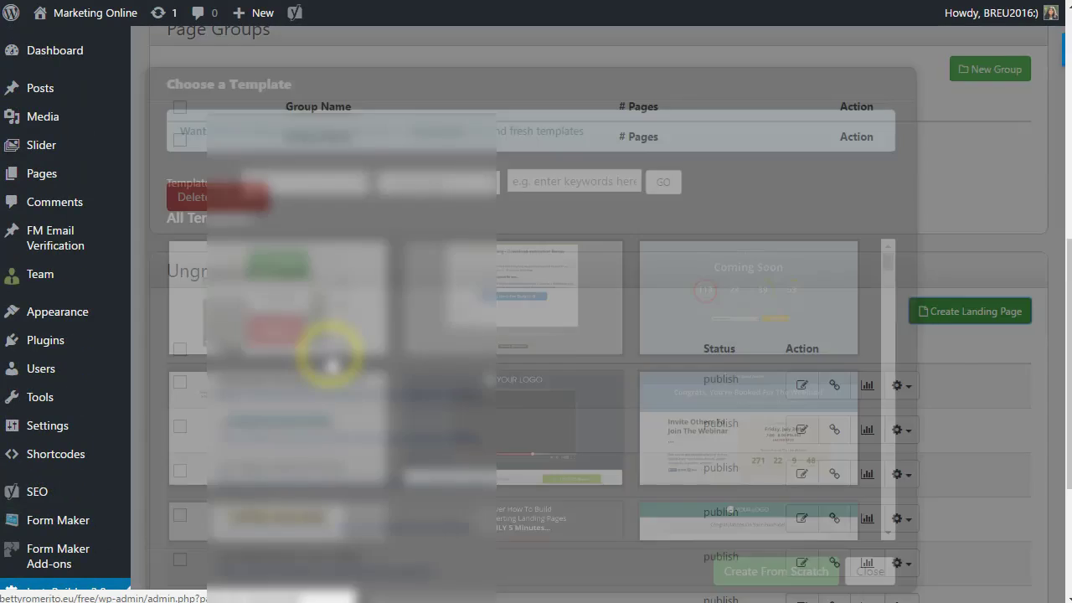
Step: Browse the gallery of all templates offered for the new landing page
mouse_move(427, 297)
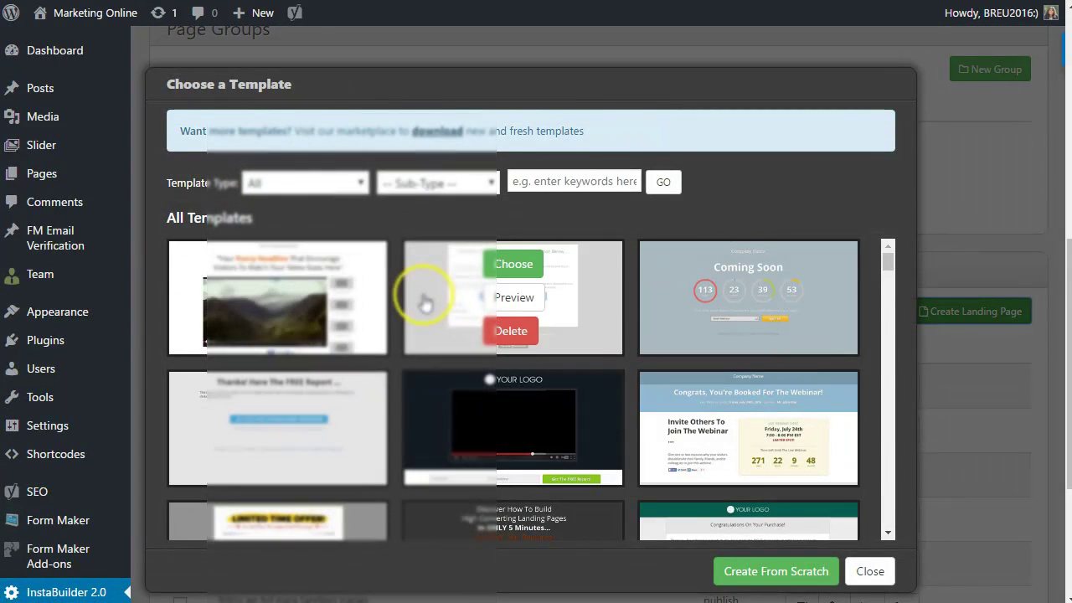
scroll(687, 306, down, 2)
scroll(485, 353, down, 10)
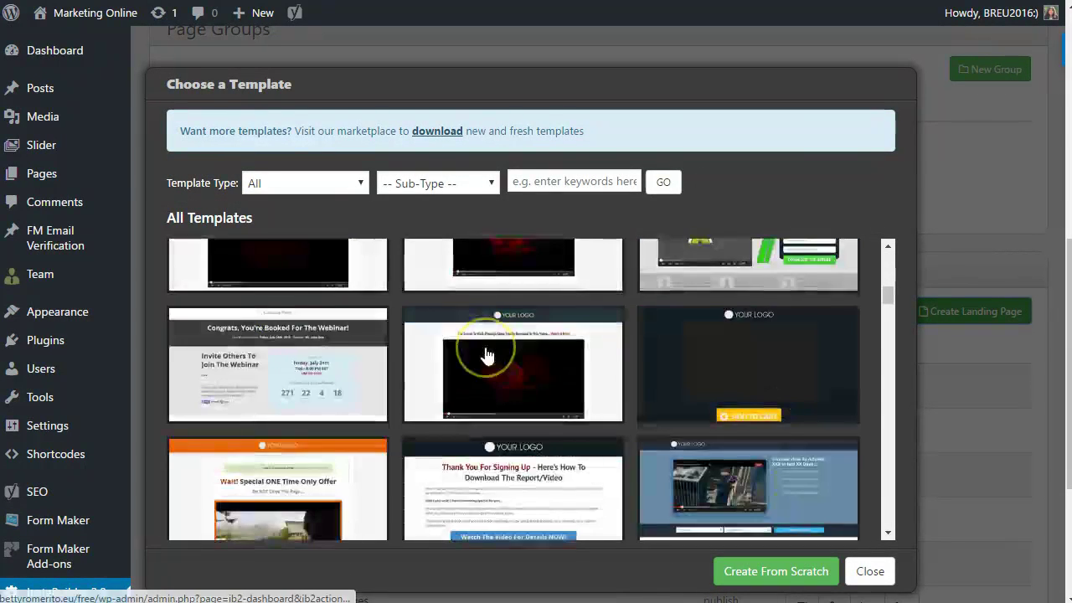
scroll(485, 354, down, 10)
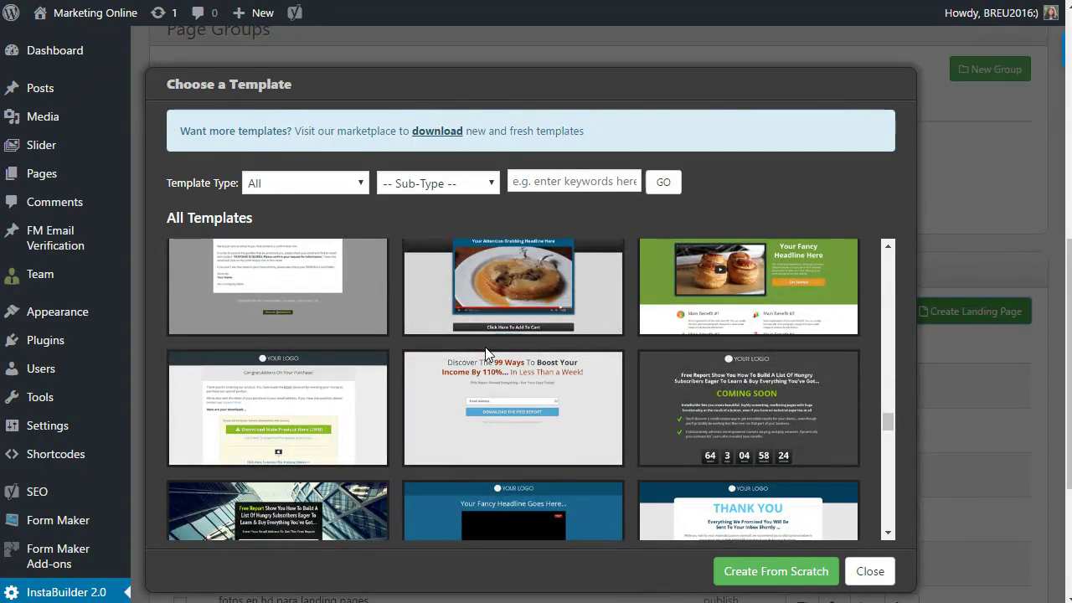
scroll(485, 354, down, 2)
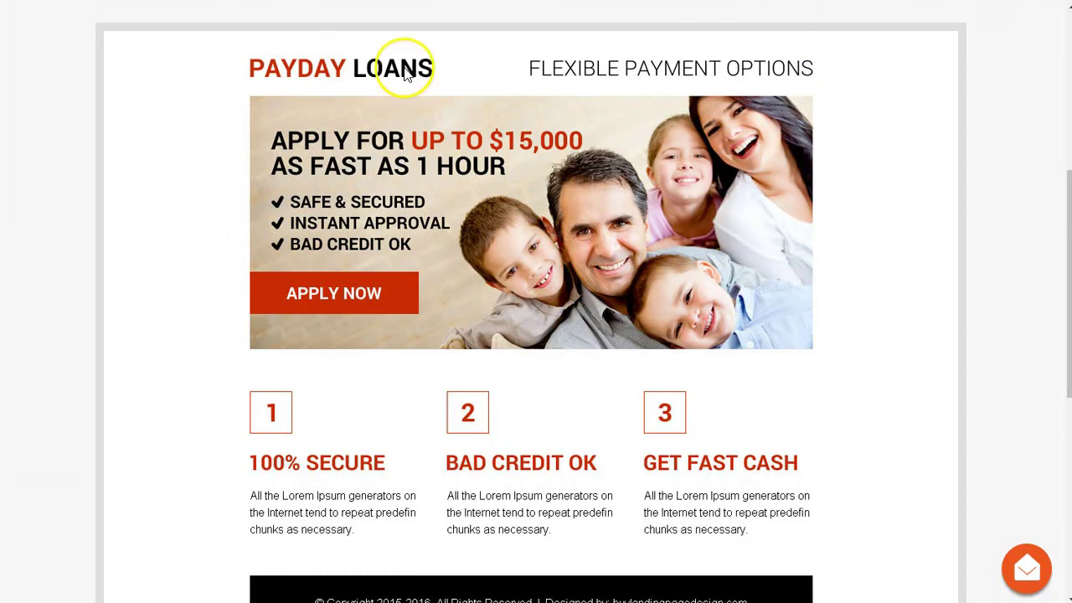
Step: Switch to the Payday Loans reference page and review its banner, three feature columns and footer again
scroll(433, 279, down, 2)
scroll(433, 279, down, 1)
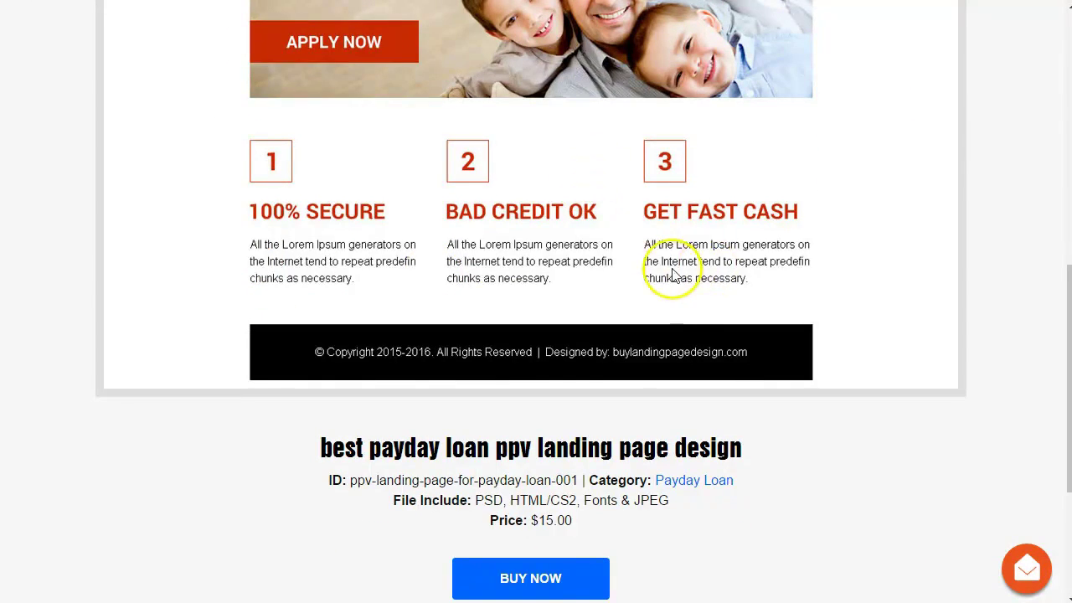
scroll(670, 277, up, 3)
scroll(669, 274, up, 1)
scroll(669, 275, down, 1)
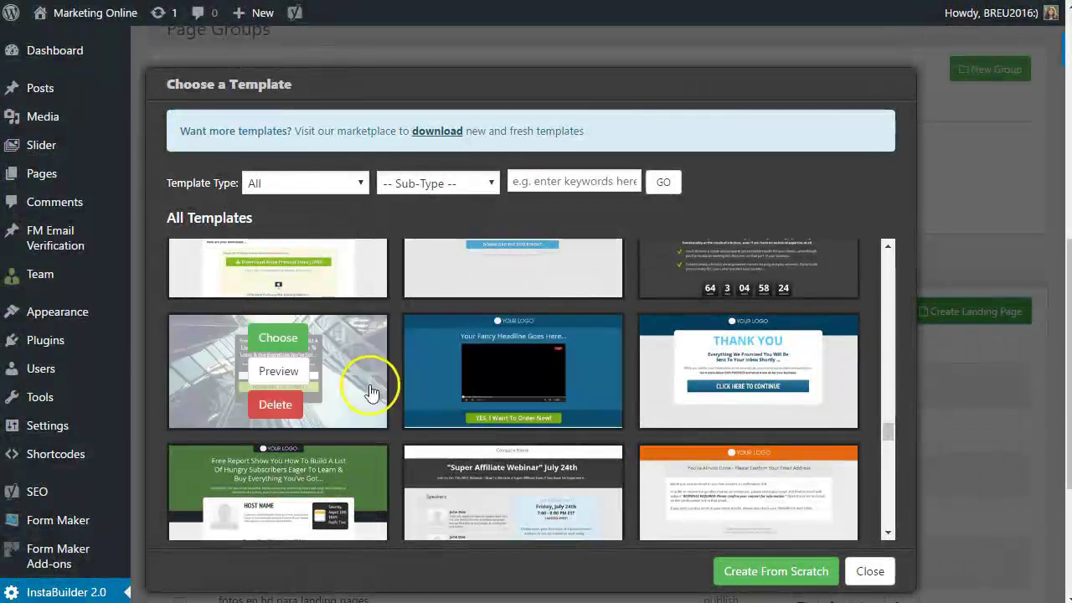
Step: Return to the template gallery, check the template type options and look through the remaining templates to the end
scroll(346, 359, down, 5)
scroll(347, 359, down, 5)
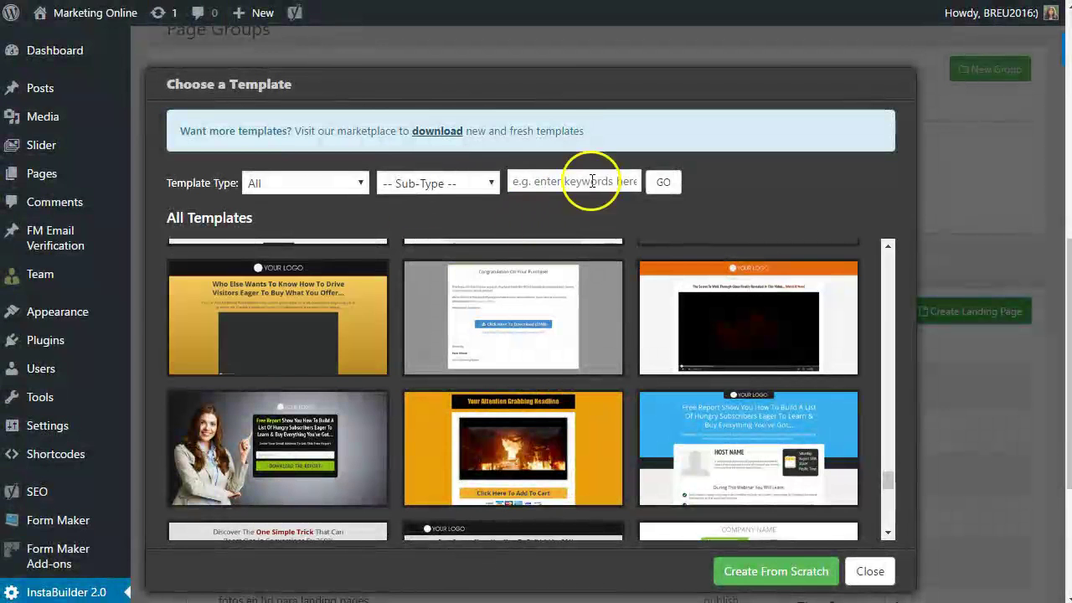
click(460, 183)
click(312, 180)
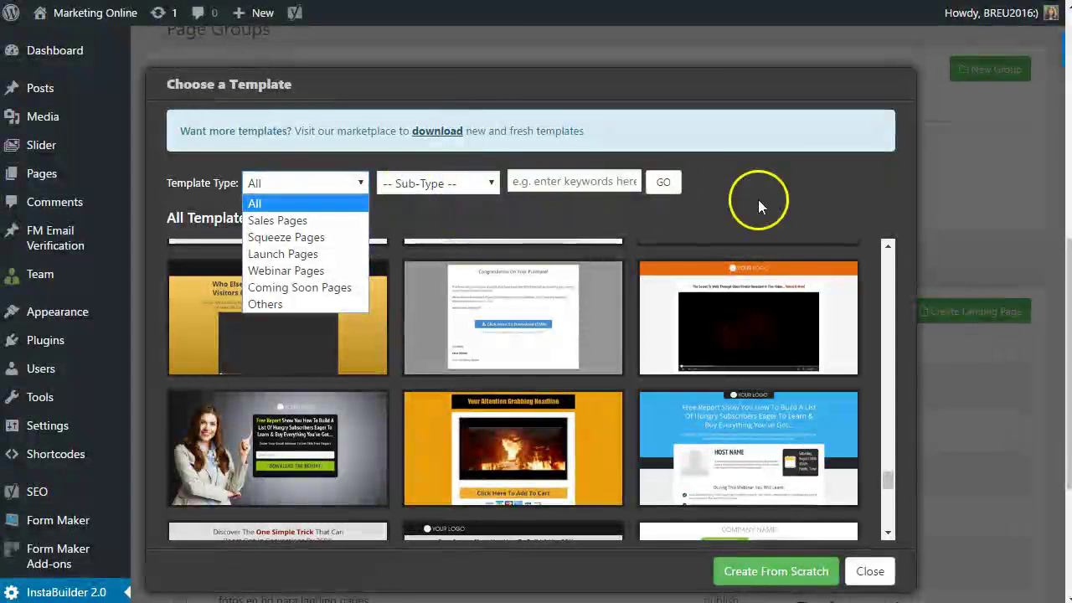
click(933, 420)
drag(889, 484, 886, 514)
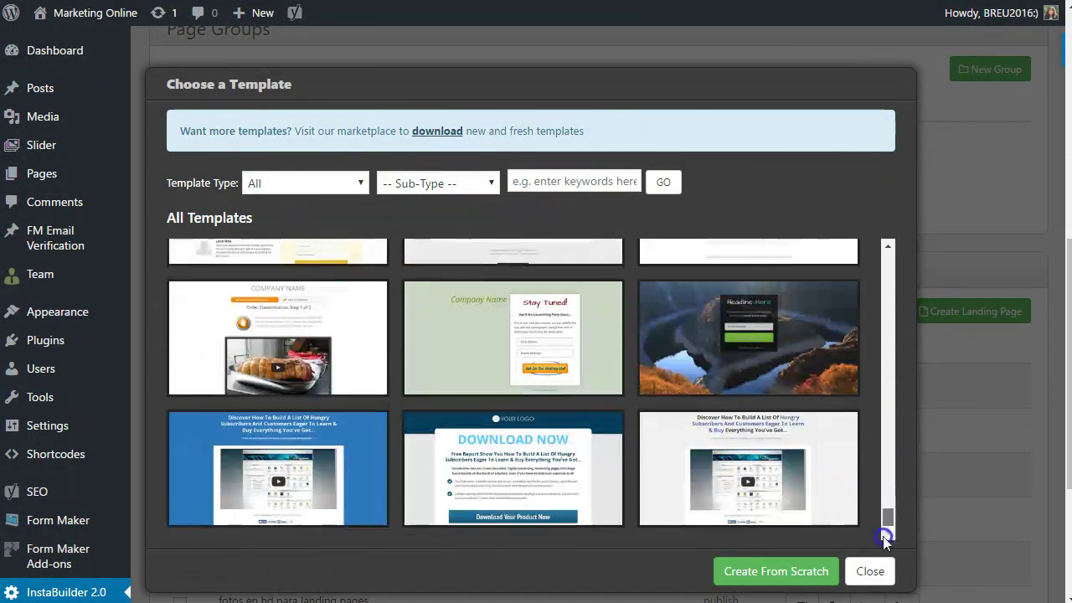
Step: Create the landing page from scratch and move the floating element palette clear of the blank section
click(774, 571)
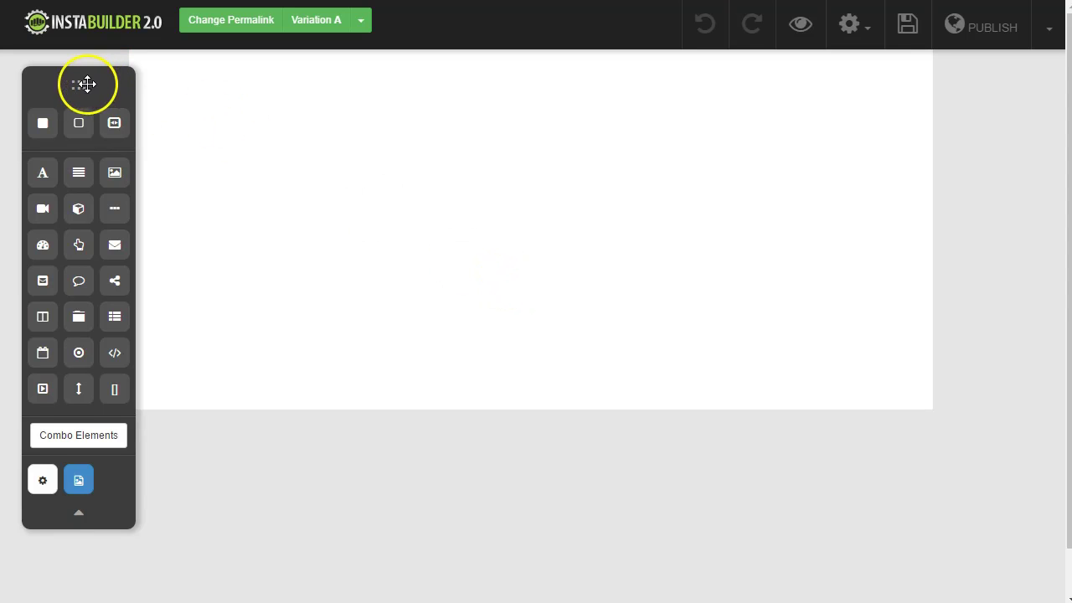
drag(87, 86, 67, 78)
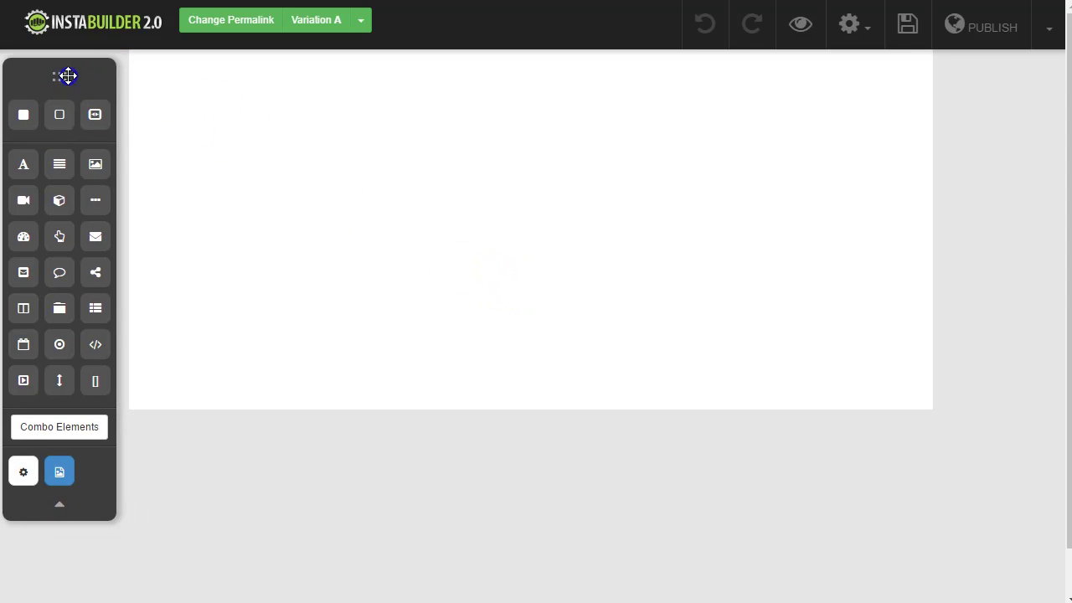
Step: Open the blank section's settings and set its border color to the light gray preset
click(552, 244)
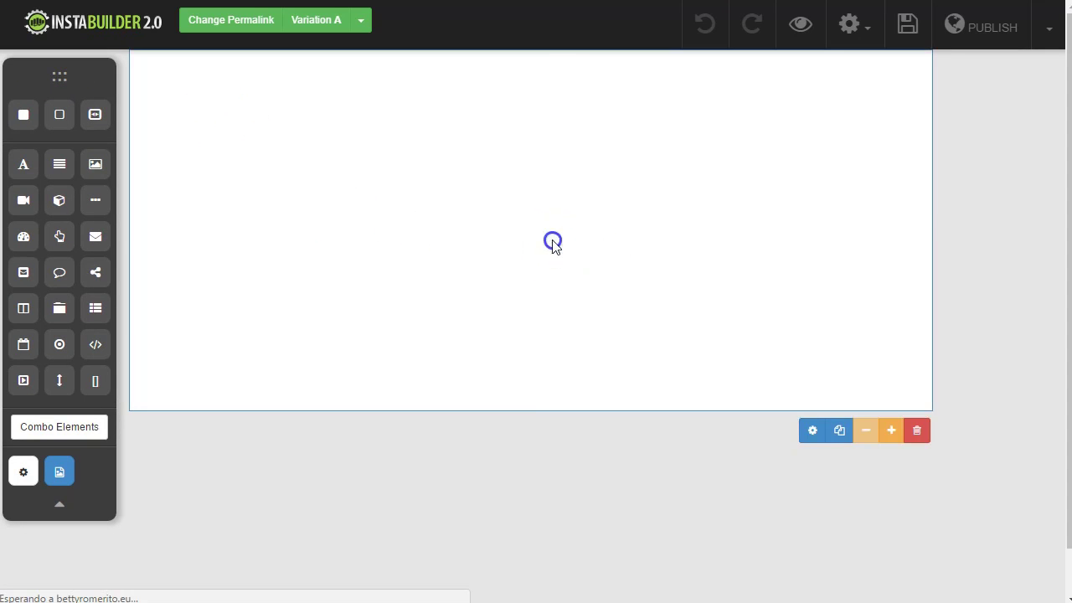
click(812, 431)
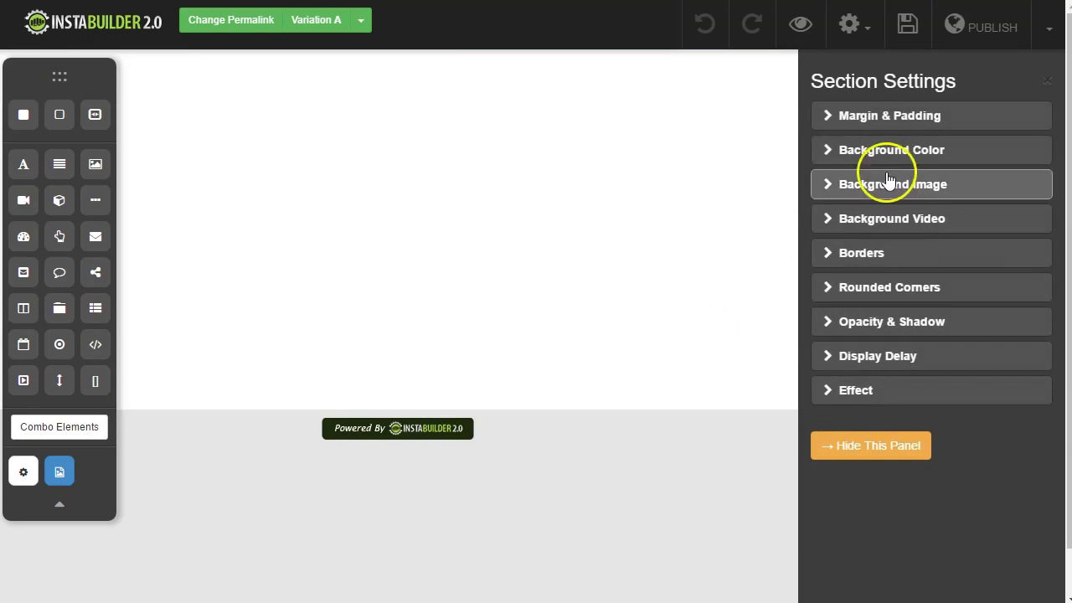
click(921, 144)
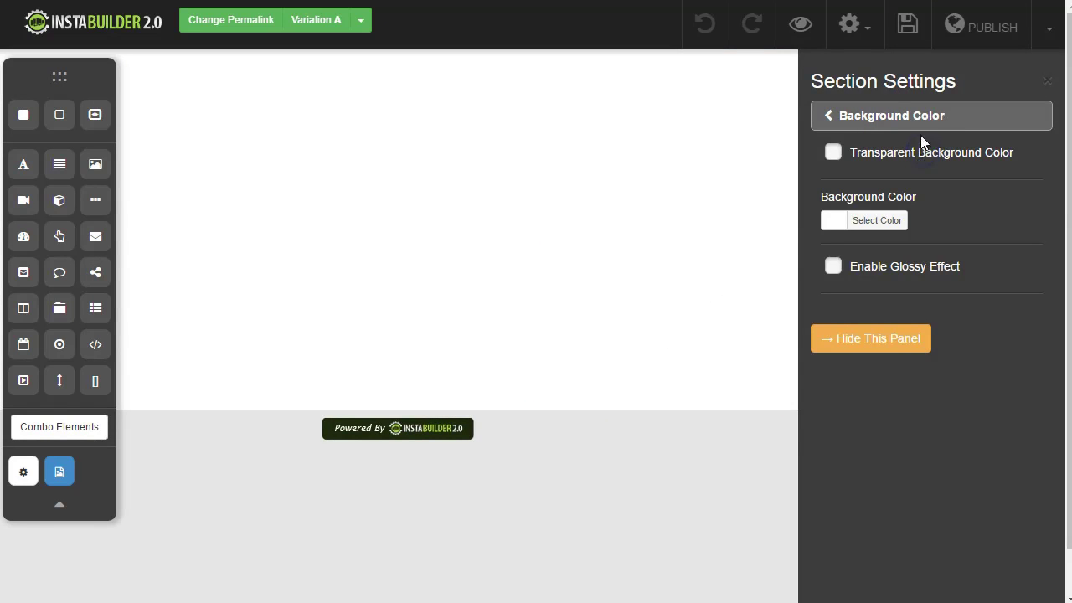
click(921, 121)
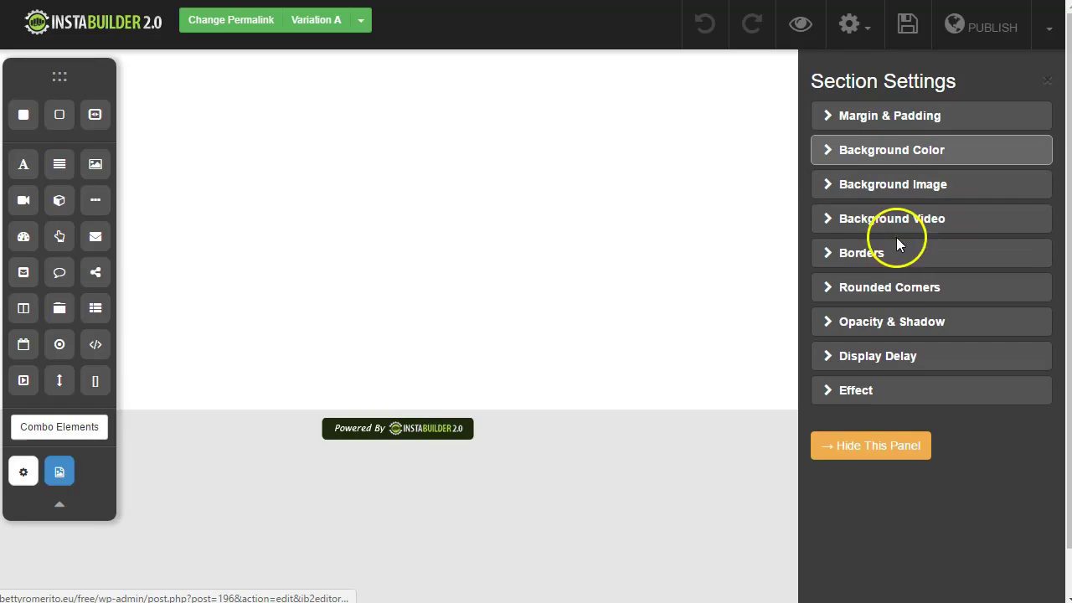
click(876, 260)
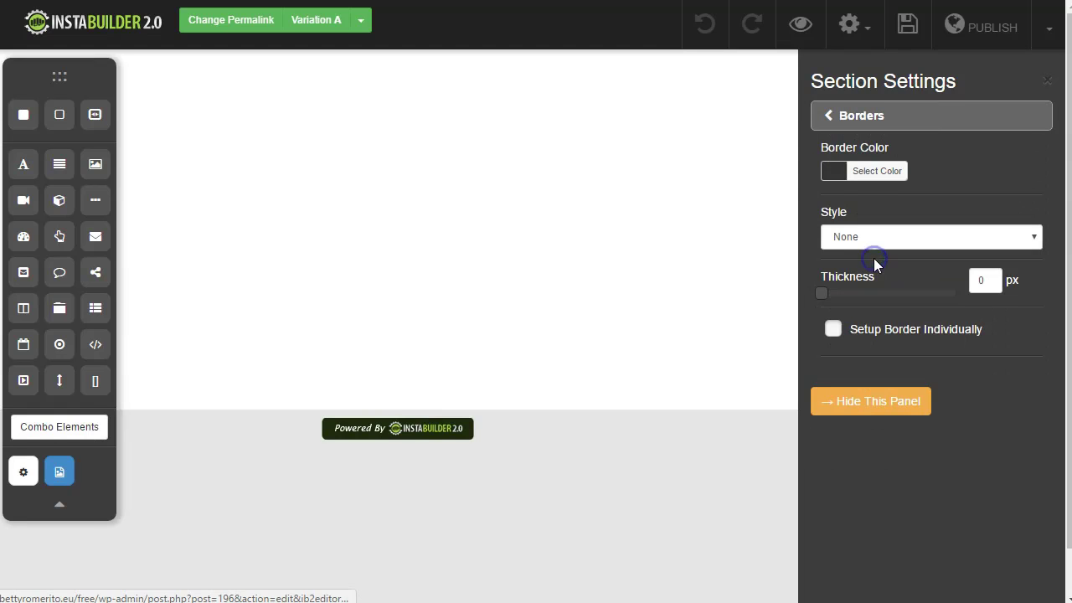
click(875, 172)
click(920, 356)
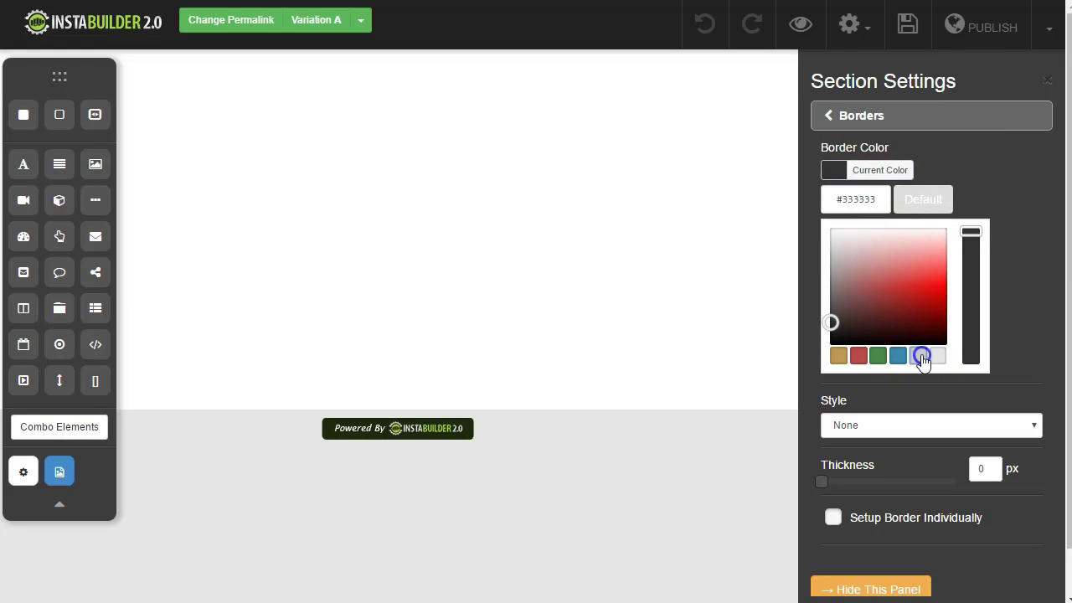
click(990, 160)
Step: Set the section's border thickness to 3 px and hide the section settings
click(981, 281)
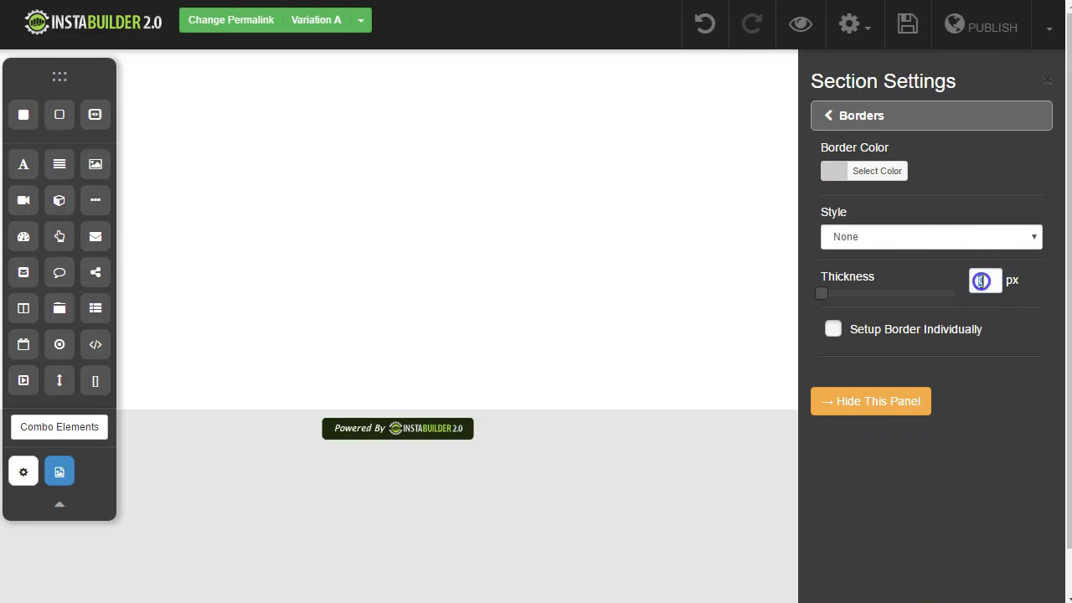
text(3)
click(969, 387)
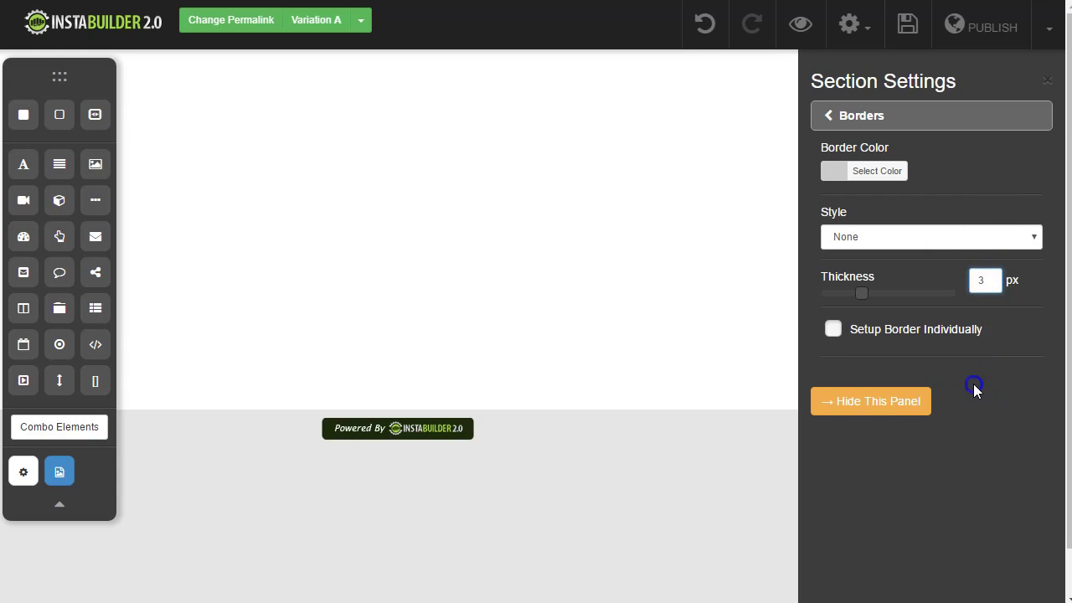
click(874, 406)
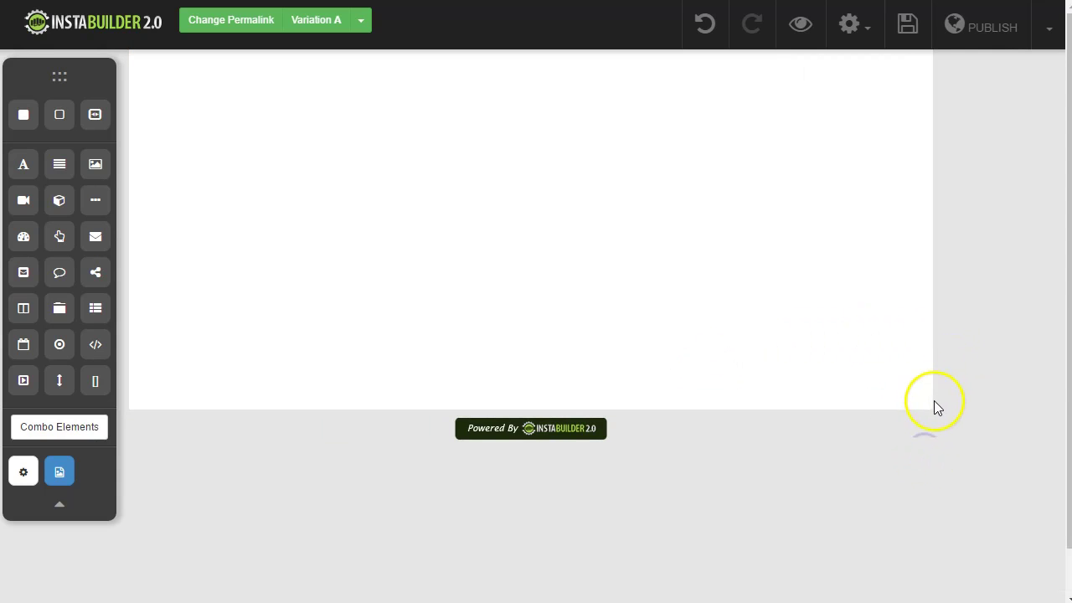
Step: Give the blank section a Solid border at the maximum thickness and hide the section settings
click(931, 401)
click(812, 432)
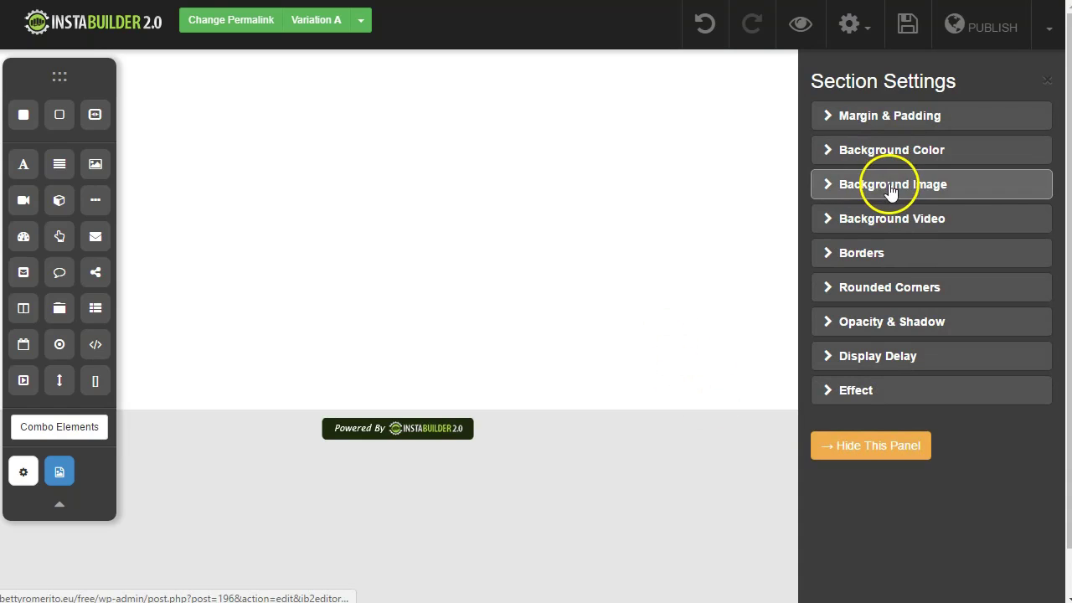
click(886, 255)
click(886, 237)
click(845, 268)
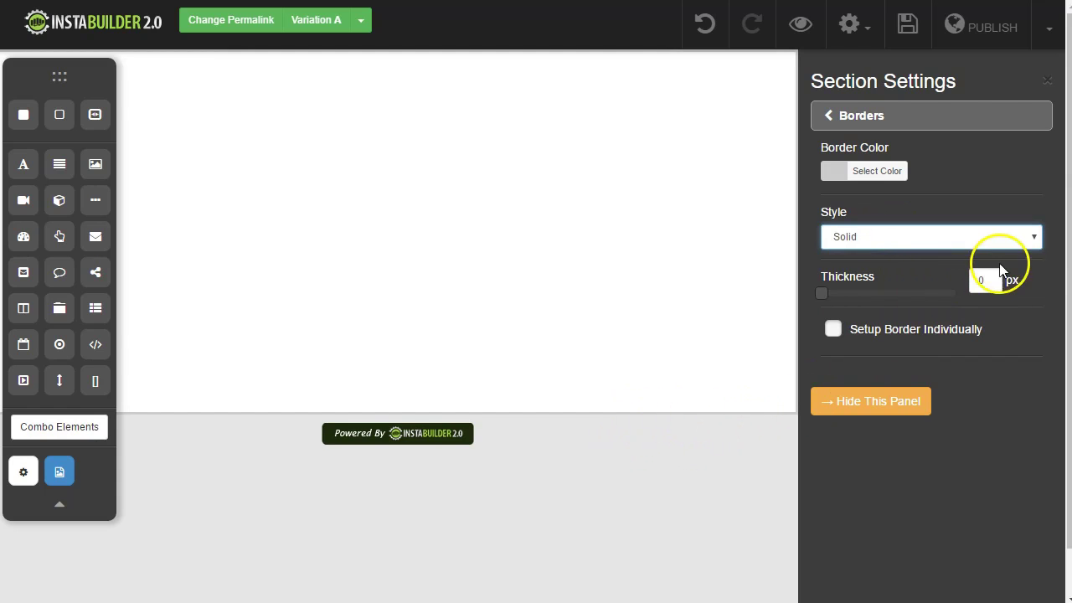
drag(823, 293, 959, 299)
click(892, 400)
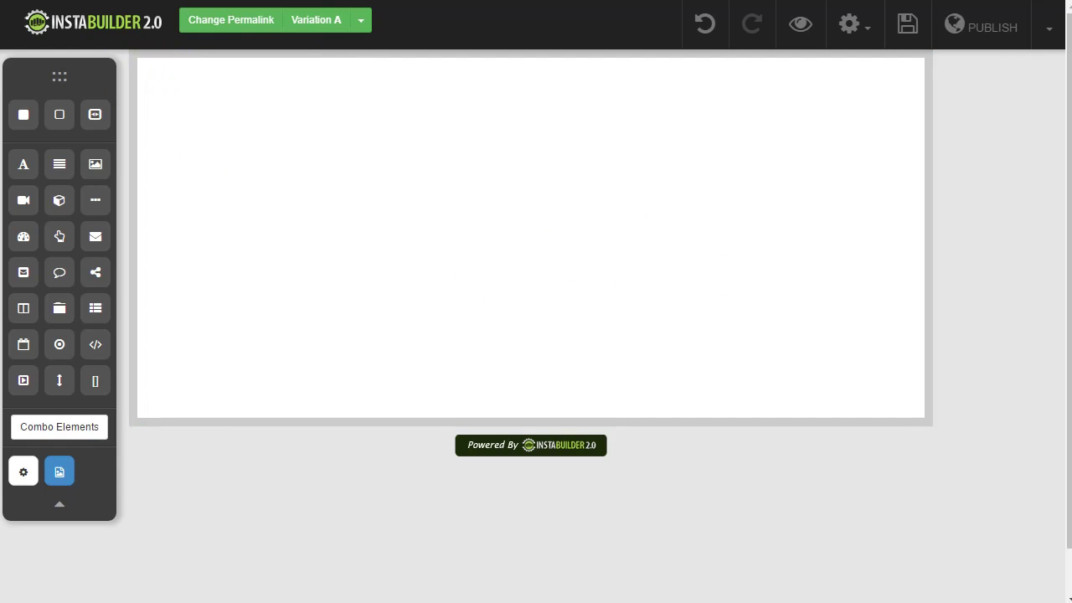
key(ctrl+w)
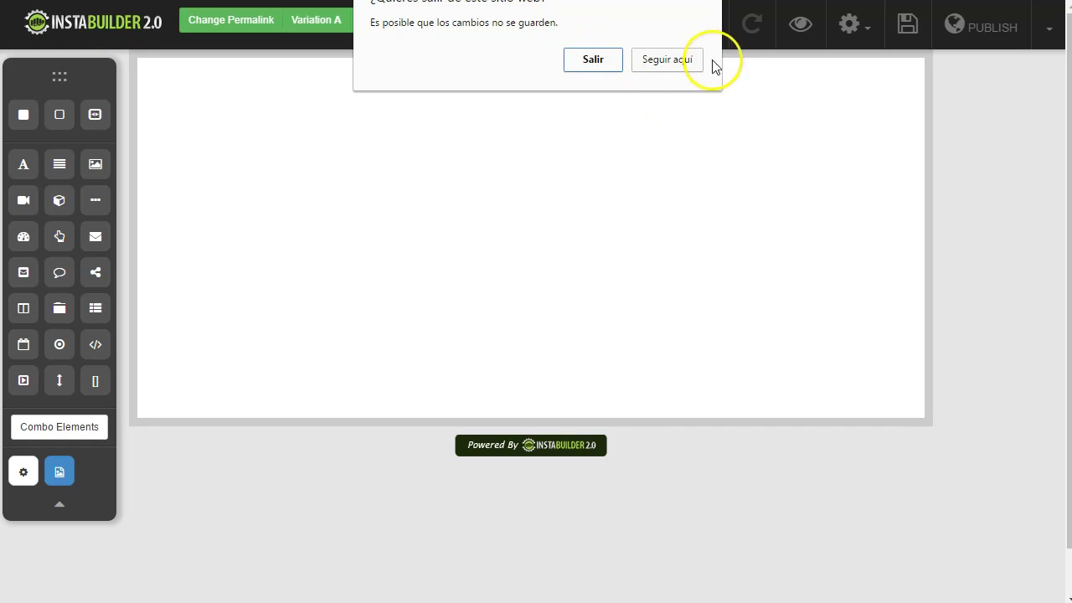
Step: Leave the InstaBuilder page without saving and browse the OptimizePress opt-in, sales and webinar page templates
click(571, 59)
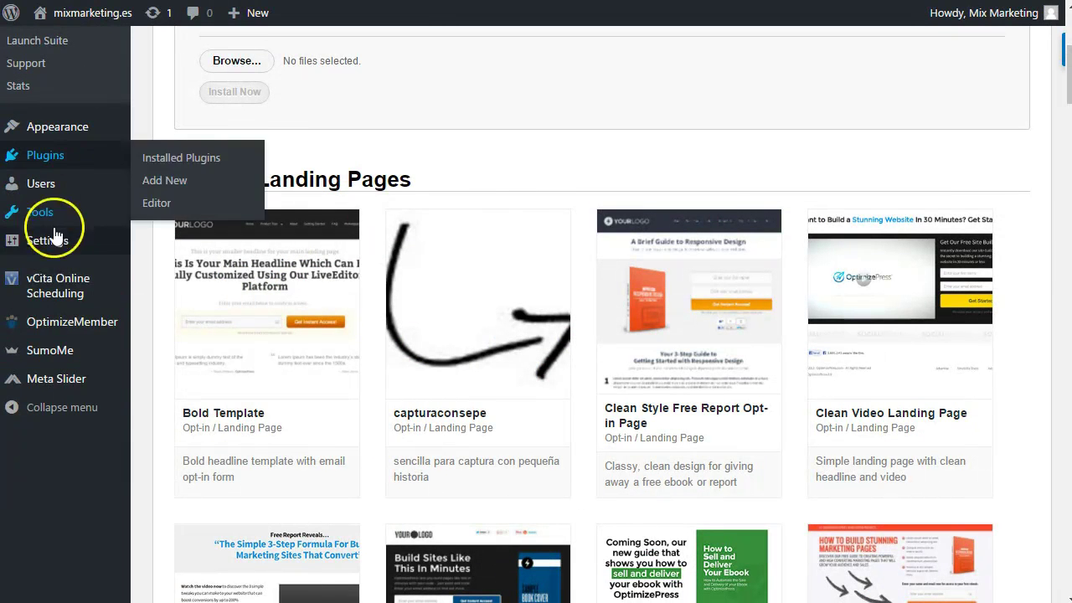
mouse_move(77, 323)
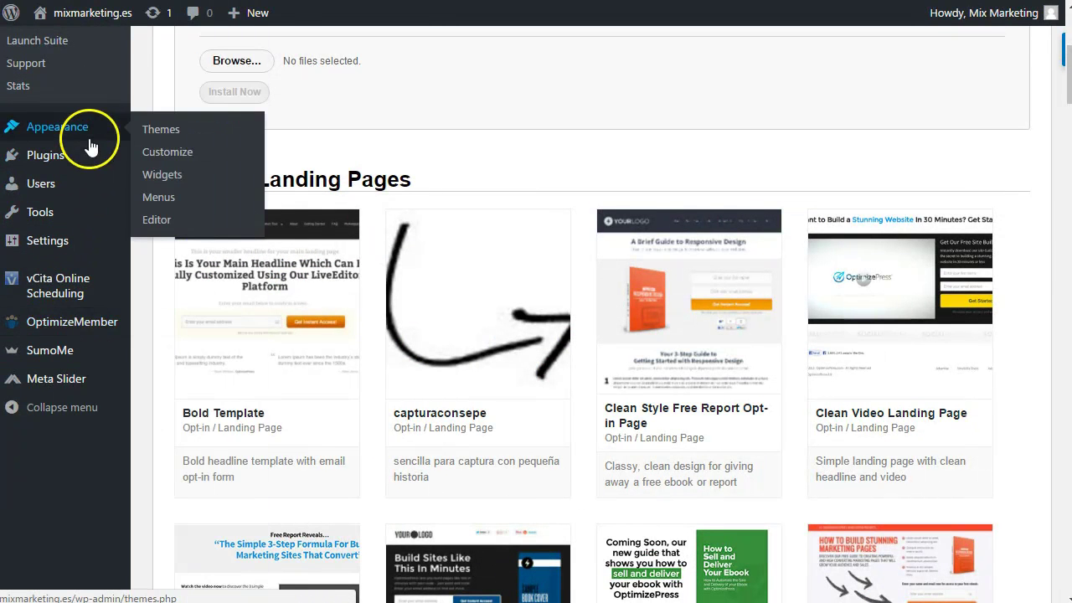
scroll(52, 157, up, 3)
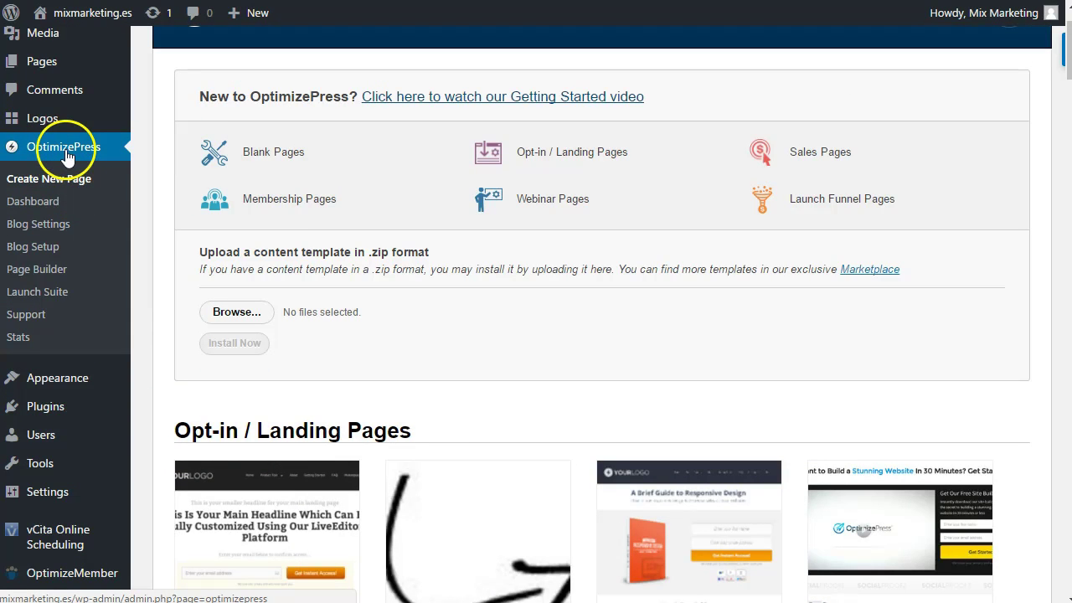
scroll(478, 314, down, 4)
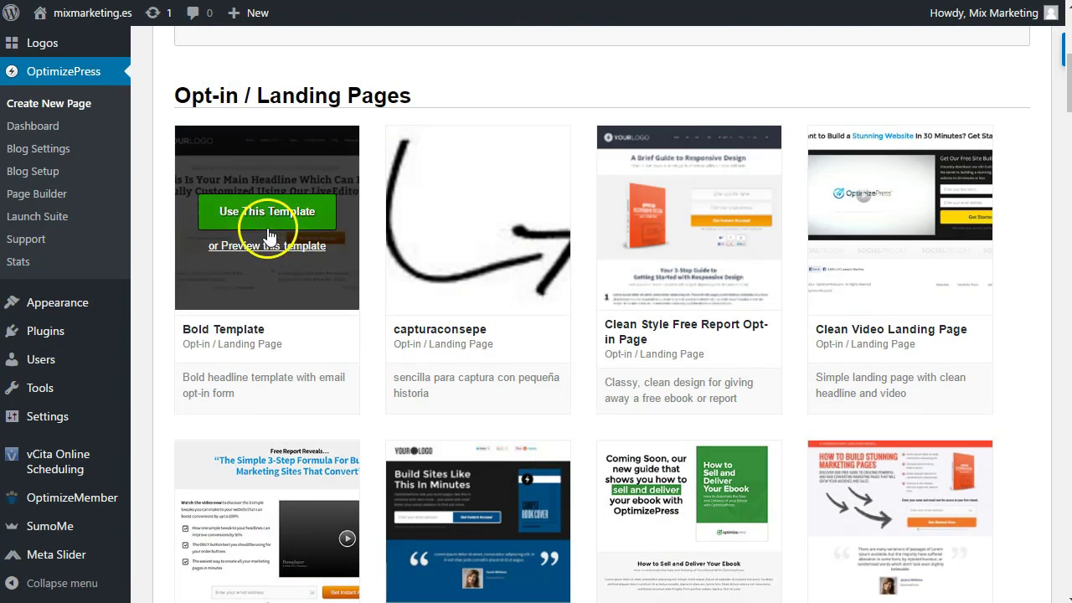
scroll(382, 301, down, 2)
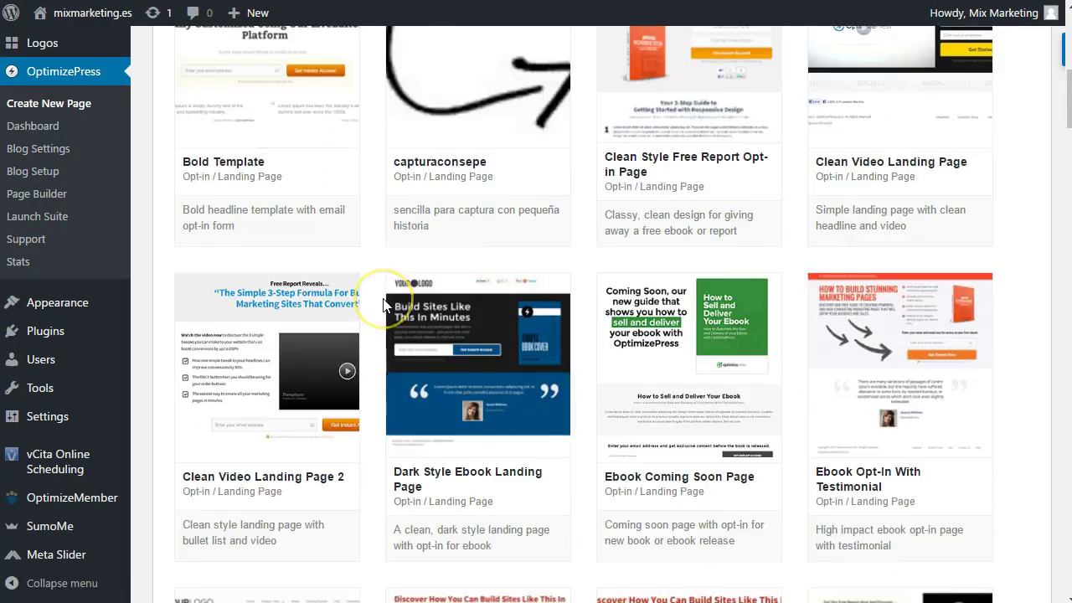
scroll(382, 303, down, 10)
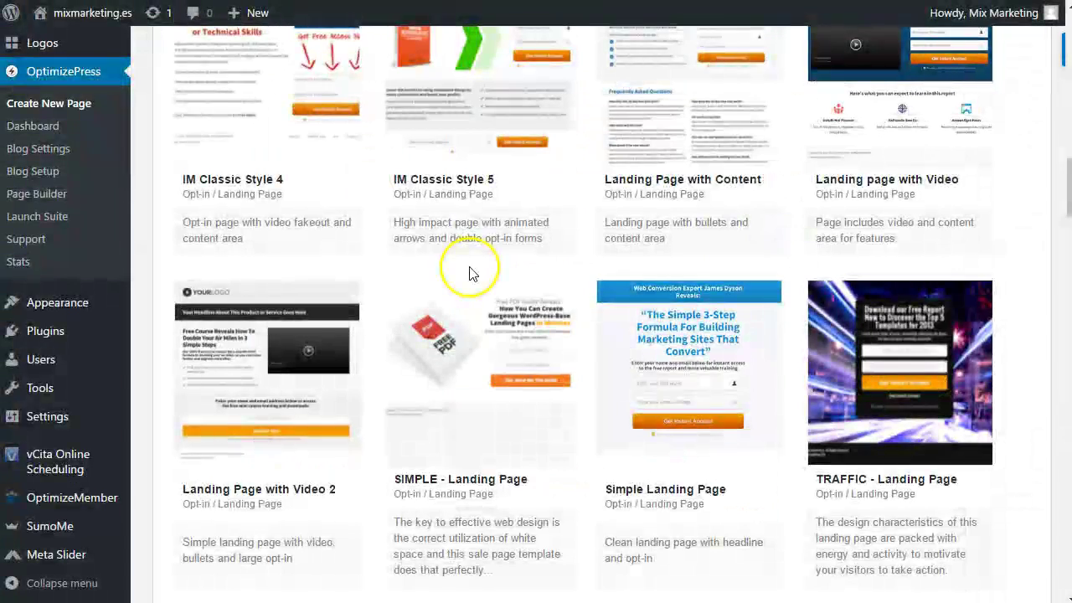
scroll(469, 271, down, 7)
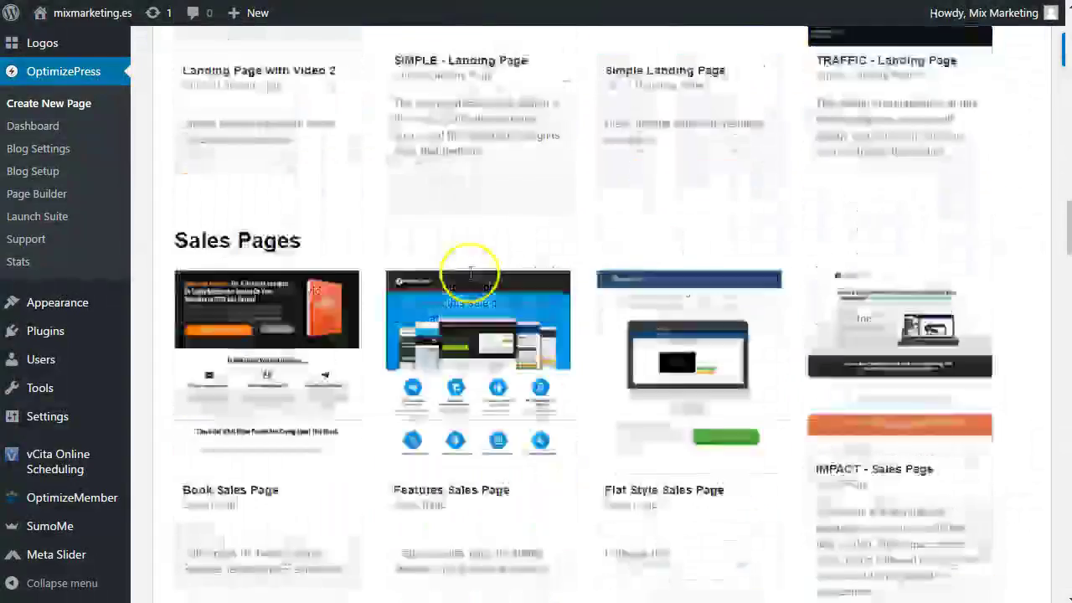
scroll(469, 279, down, 4)
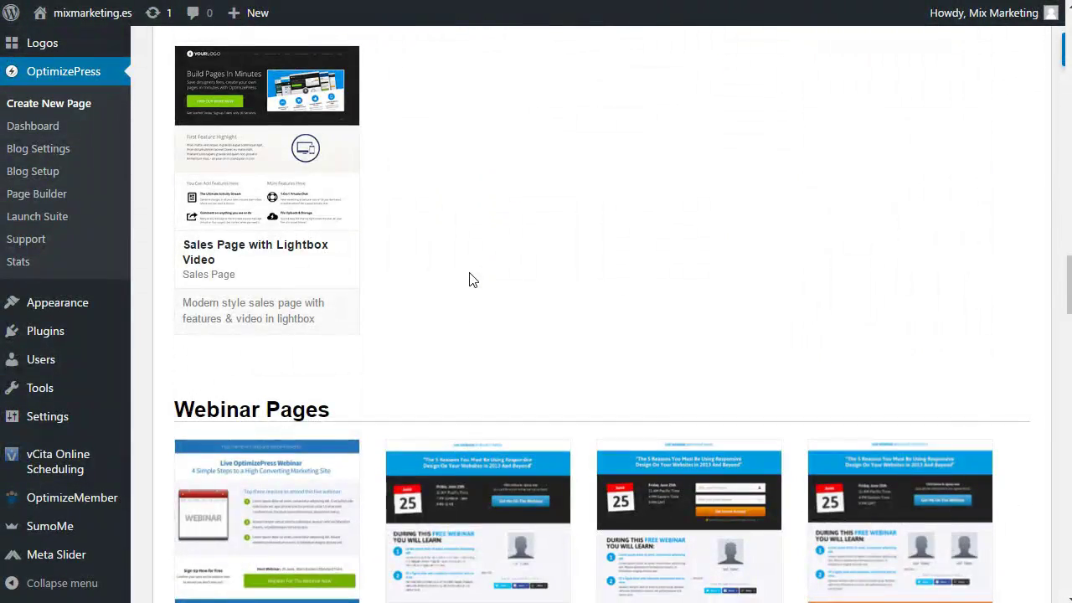
scroll(468, 278, up, 20)
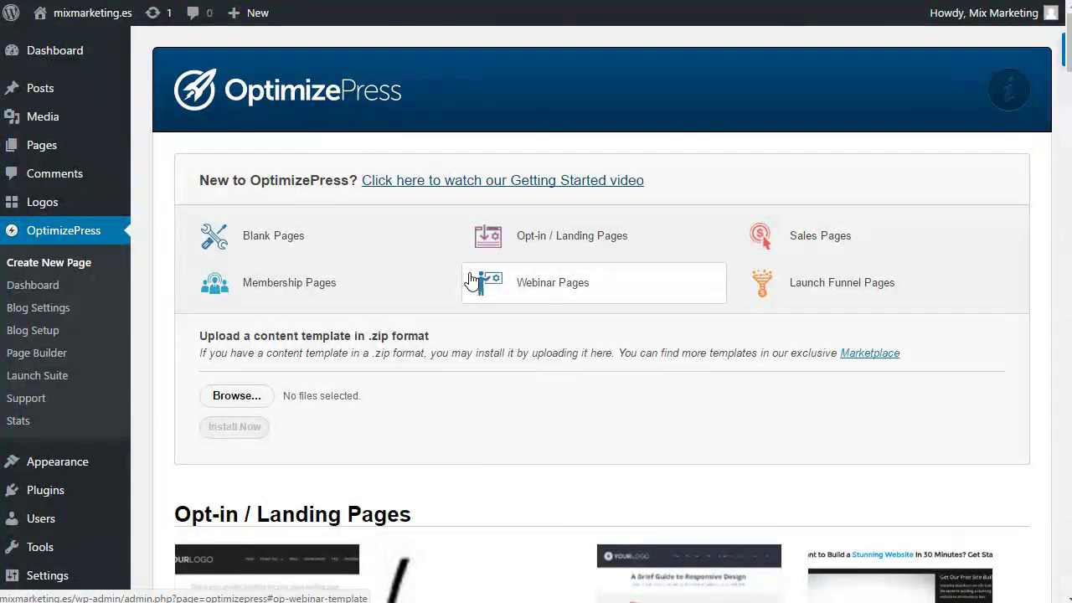
Step: Create a blank page from Template Style 2 - Flat Border, name it "landing pages" and check the availability of its permalink
click(262, 249)
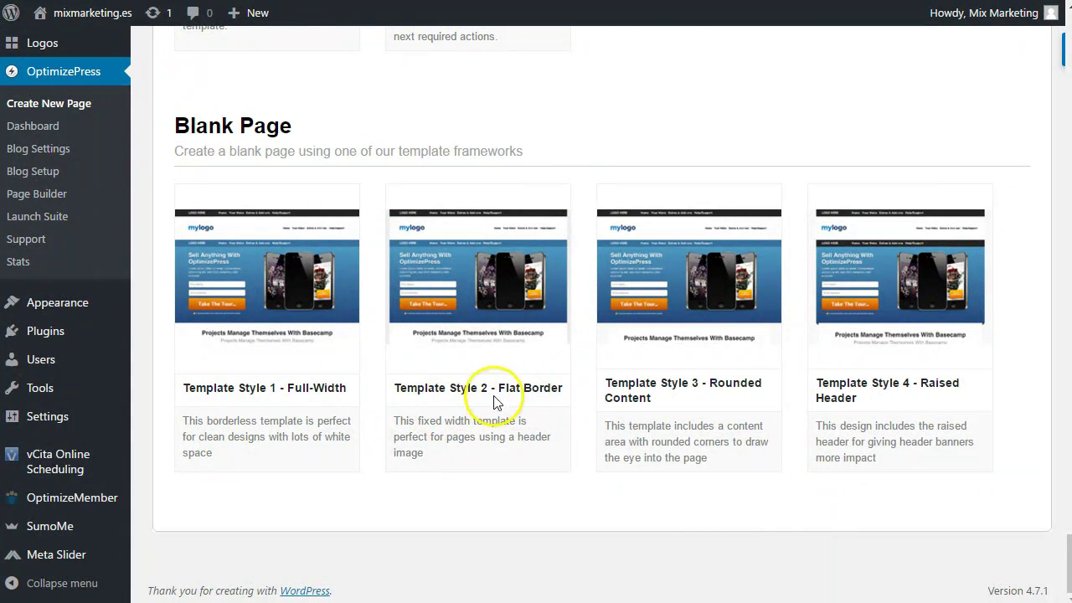
mouse_move(450, 325)
mouse_move(323, 275)
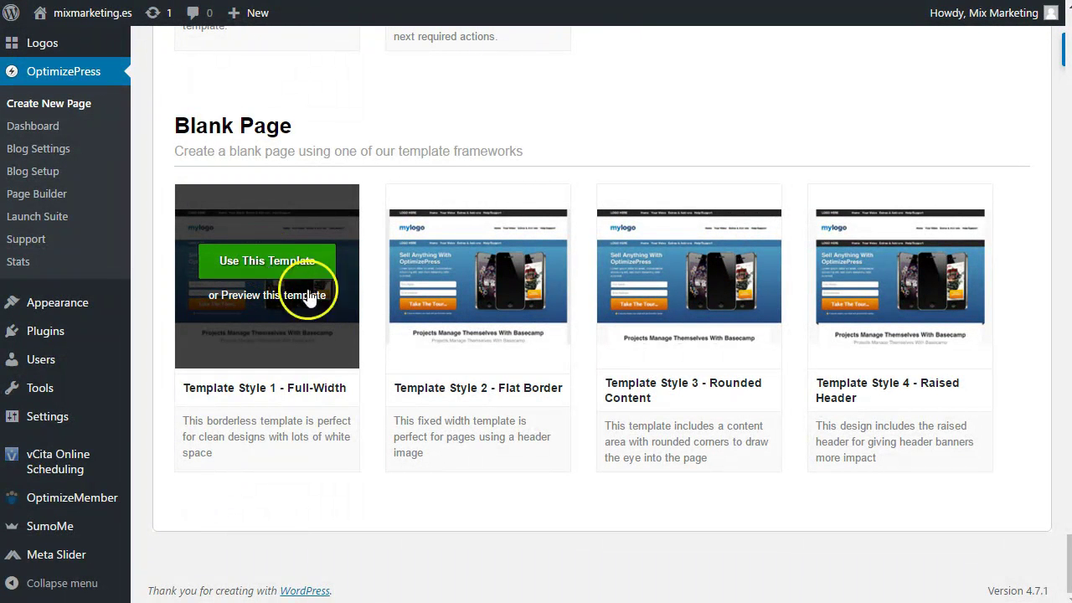
mouse_move(498, 306)
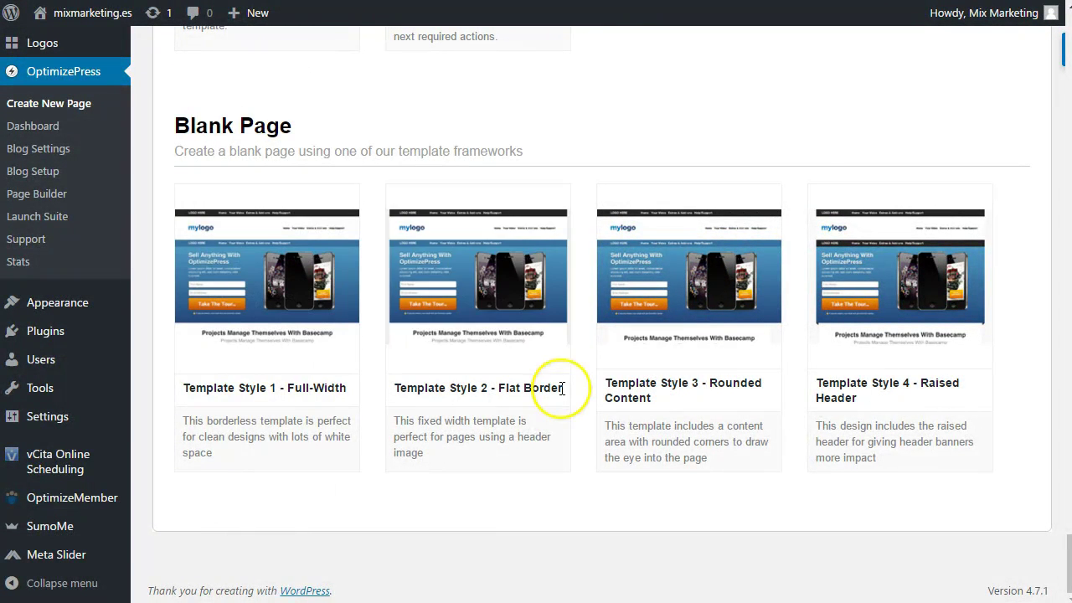
mouse_move(770, 288)
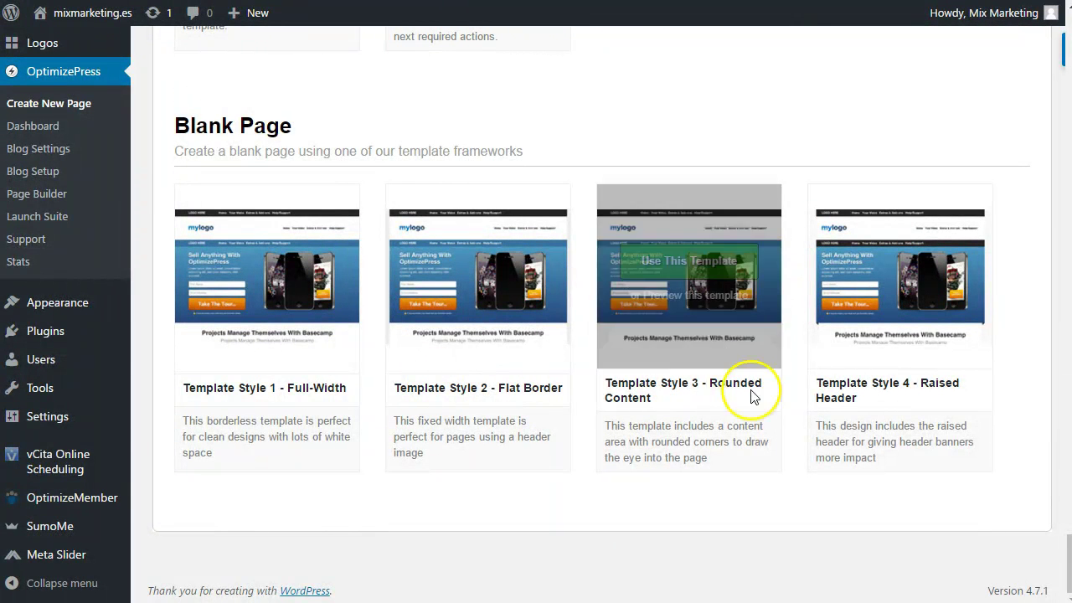
mouse_move(946, 329)
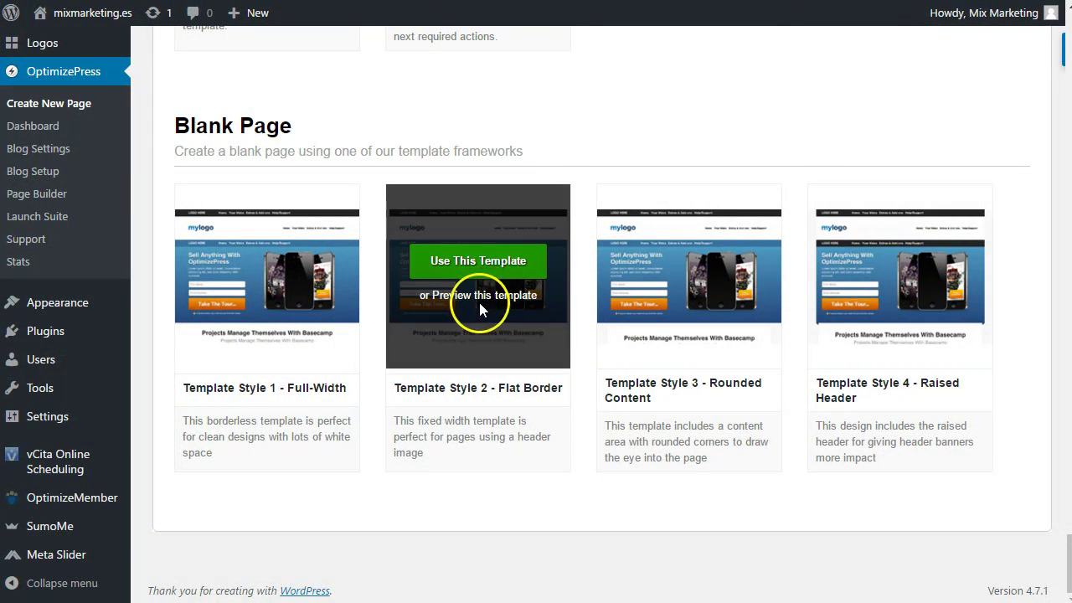
click(483, 260)
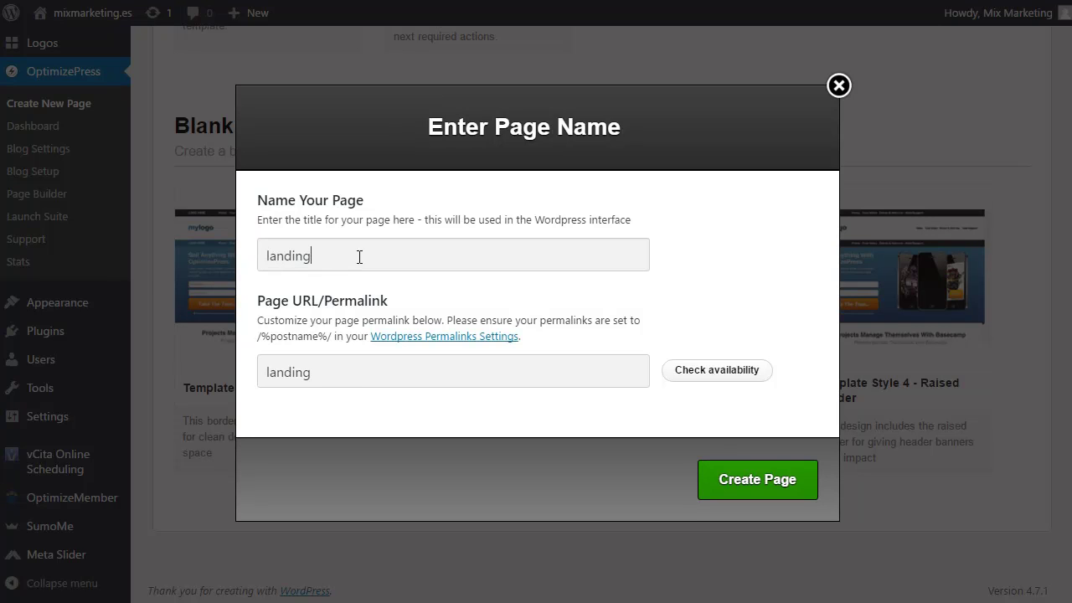
click(747, 373)
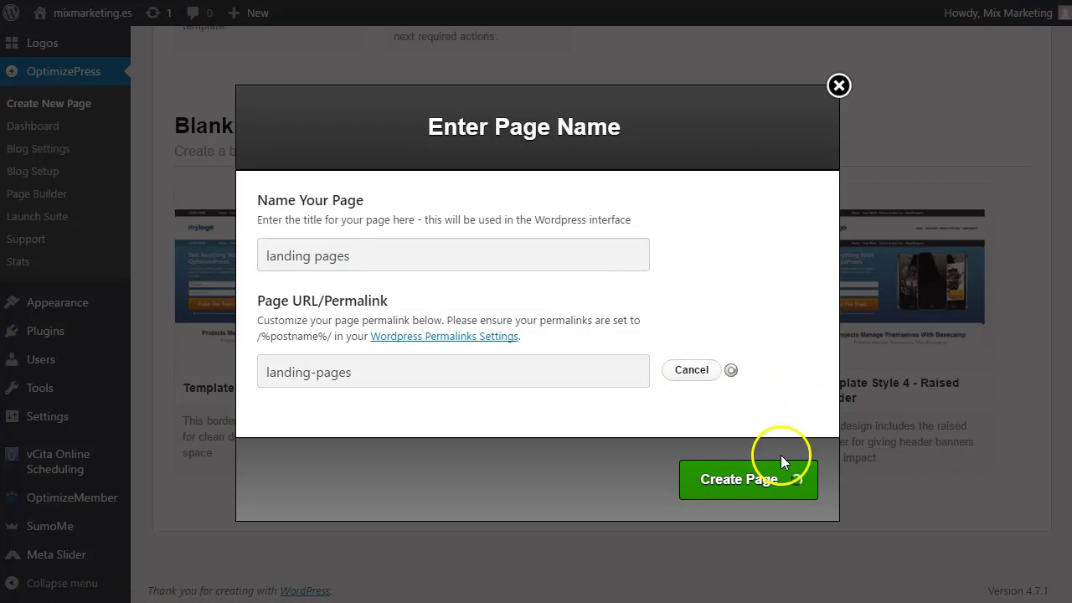
click(750, 484)
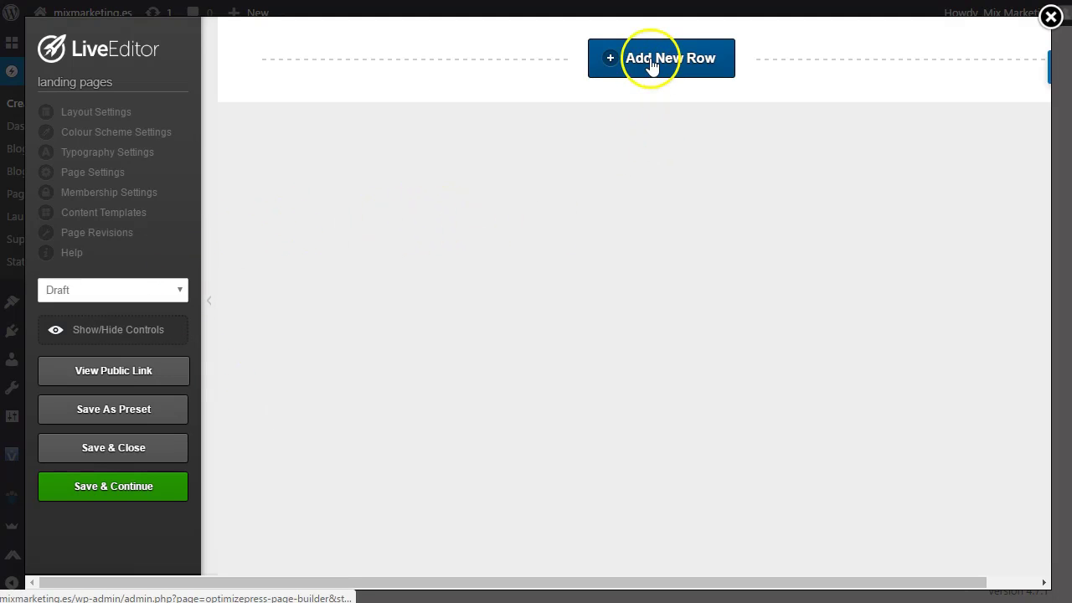
Step: Add two 1-column rows and a 3-column row below them to the blank page
click(652, 65)
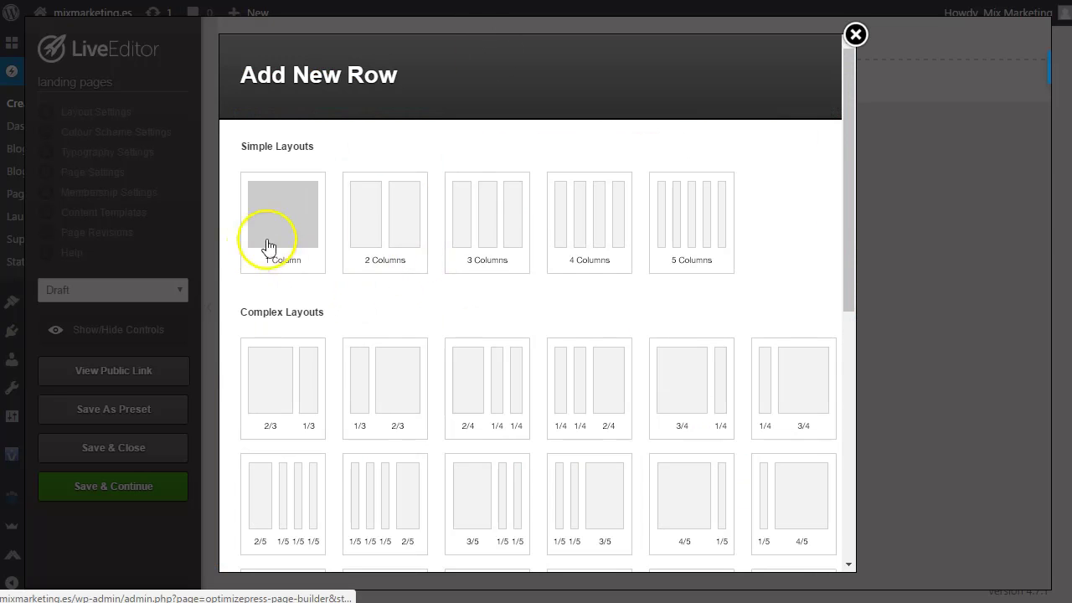
click(281, 238)
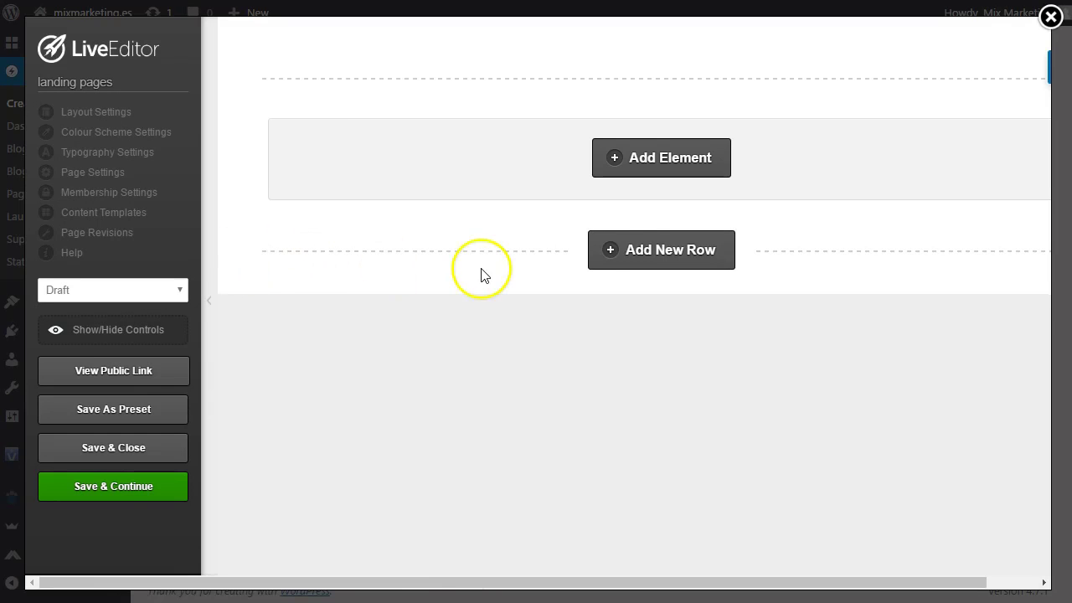
click(649, 251)
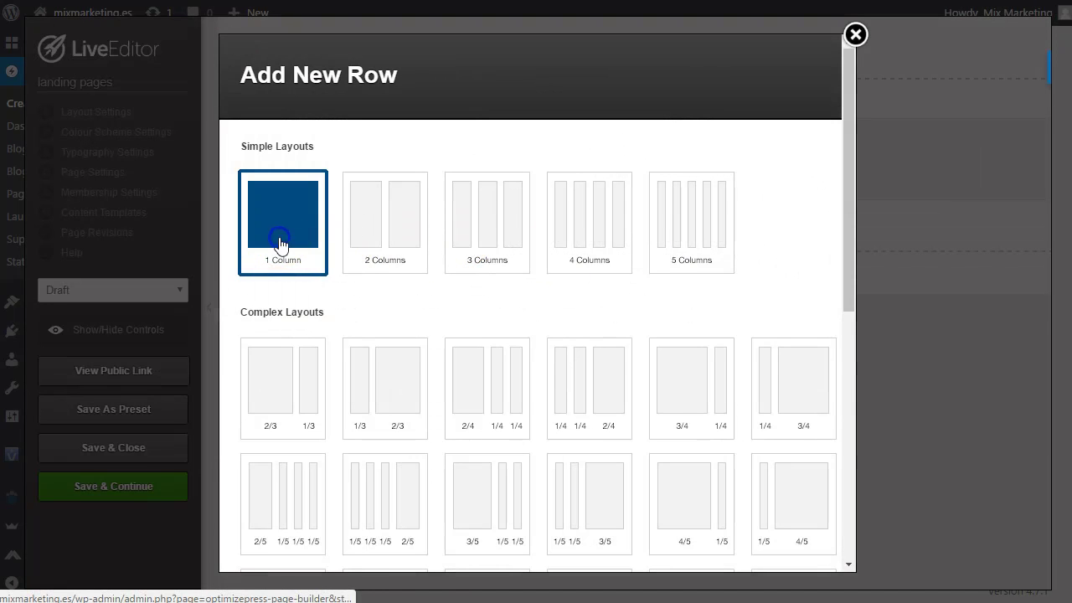
click(280, 243)
click(658, 421)
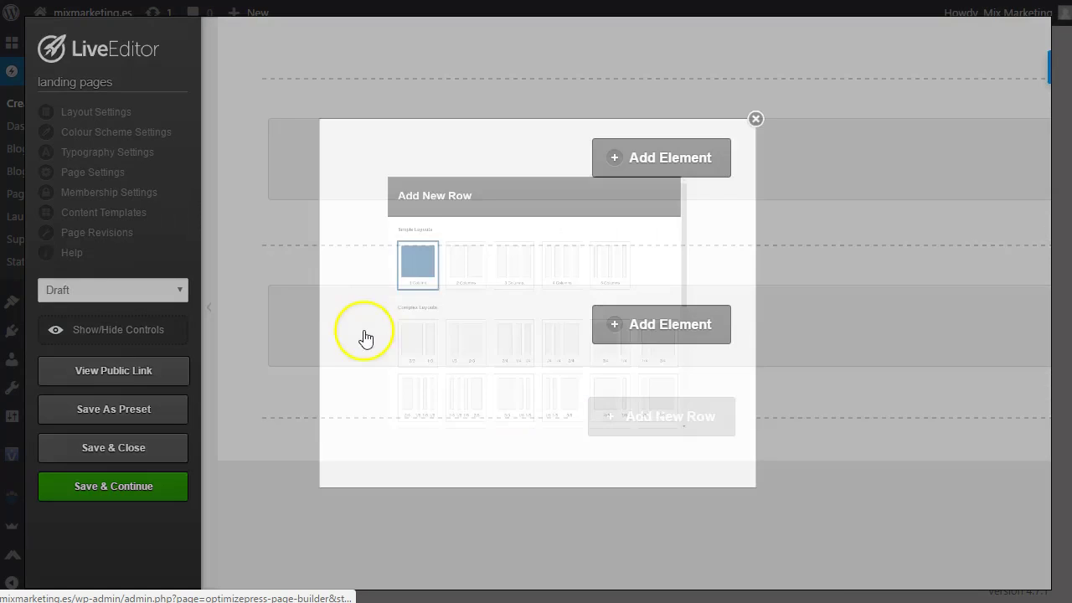
click(478, 231)
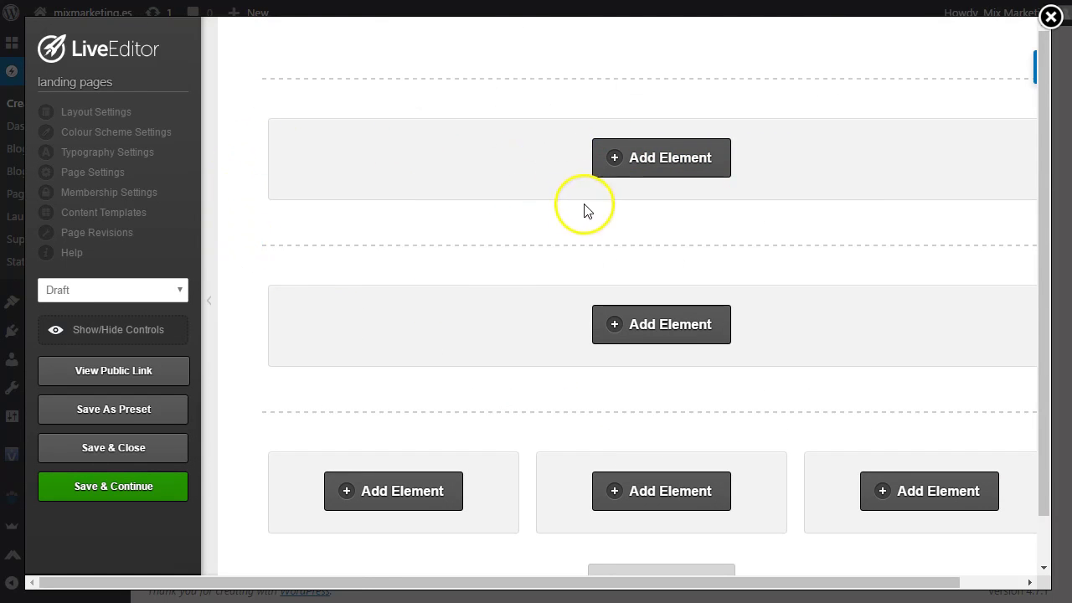
Step: Review the page's Layout Settings and its Colour Scheme Settings, including the Overall Page Colour Options, and close both dialogs
click(88, 114)
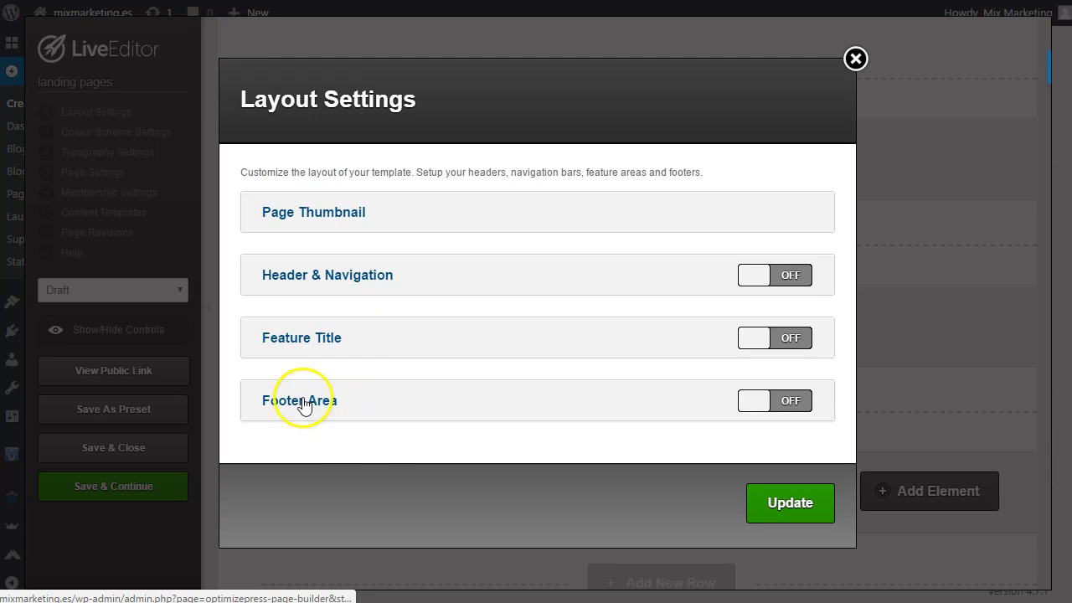
click(856, 59)
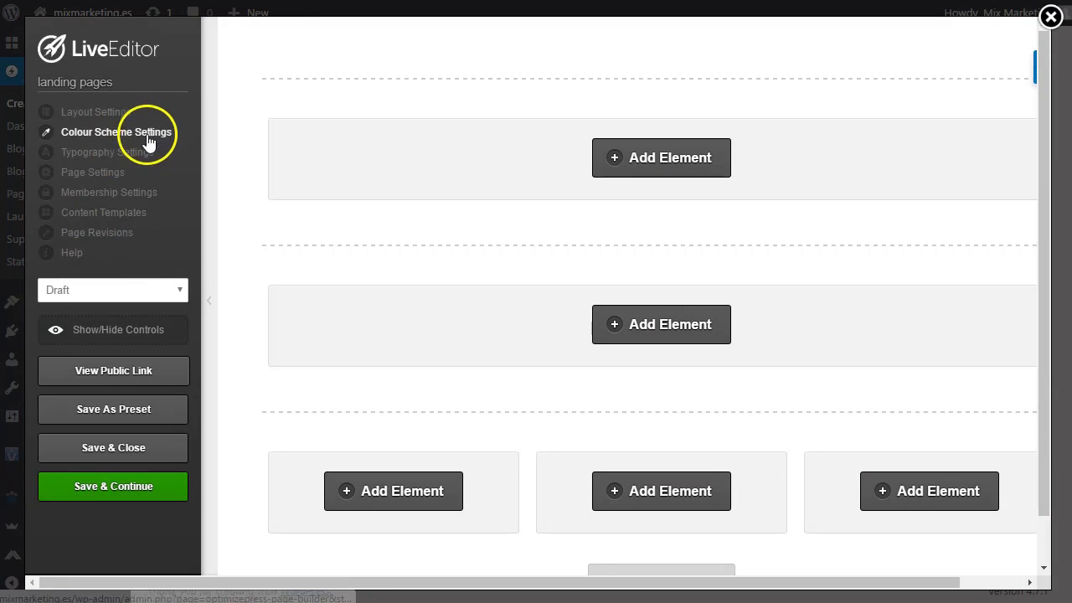
click(148, 142)
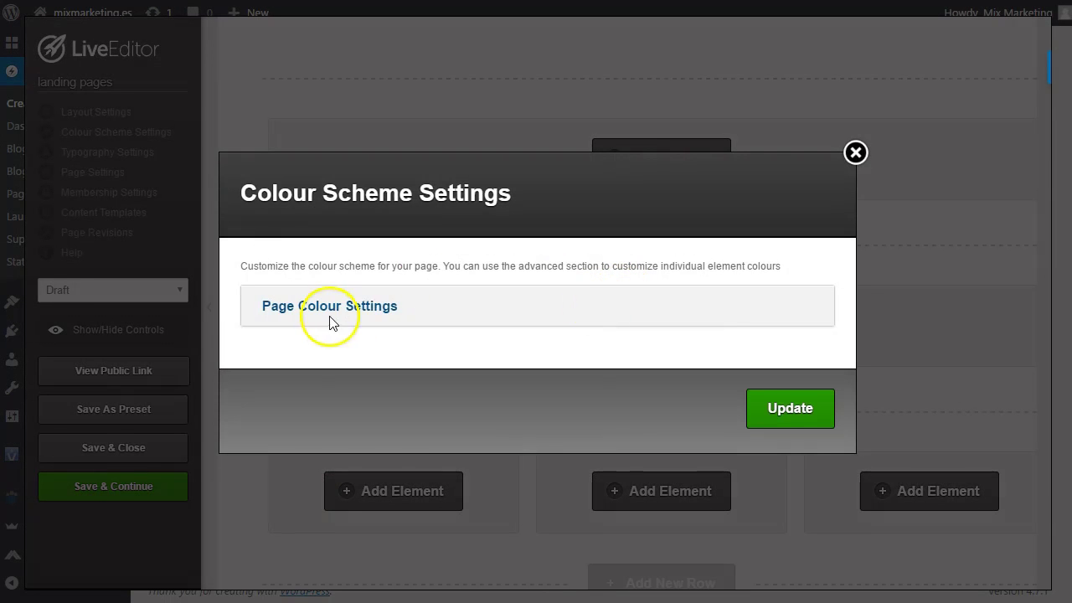
click(355, 303)
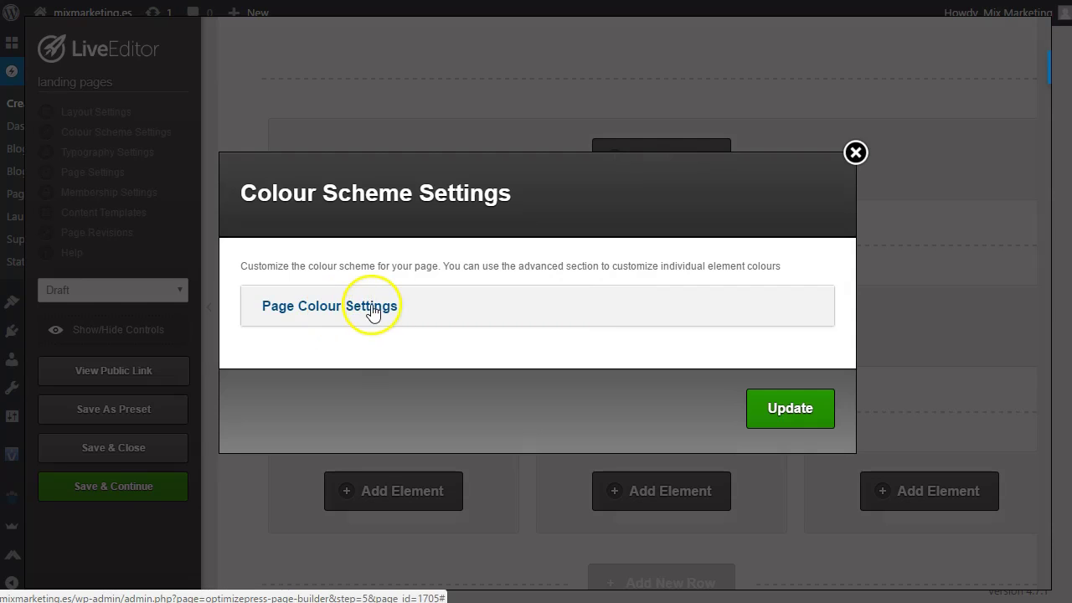
click(371, 307)
scroll(517, 263, down, 2)
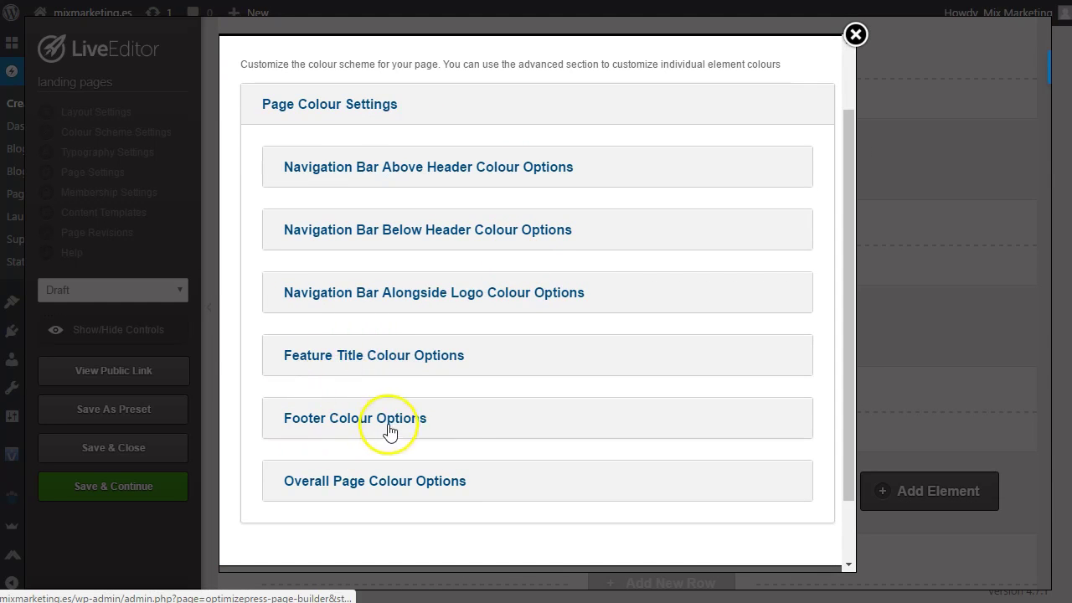
click(375, 482)
scroll(371, 478, down, 4)
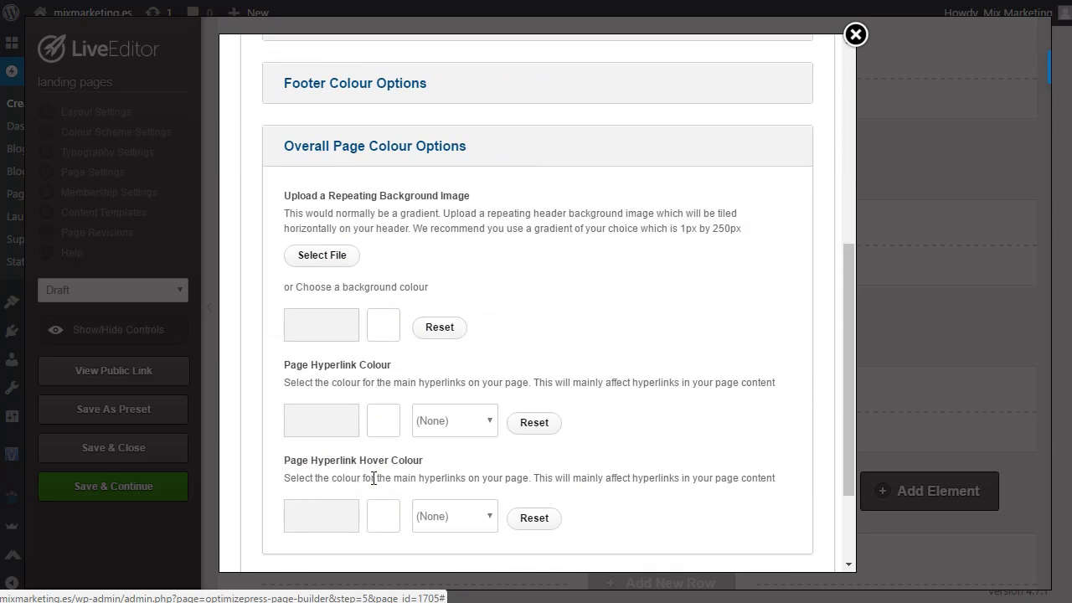
scroll(377, 351, down, 3)
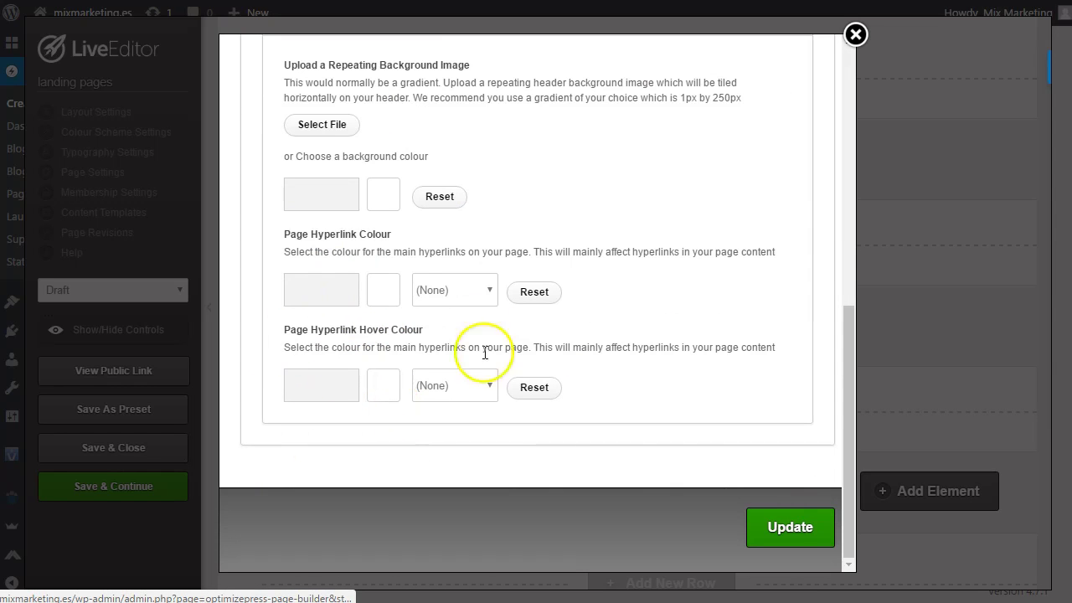
scroll(753, 215, up, 10)
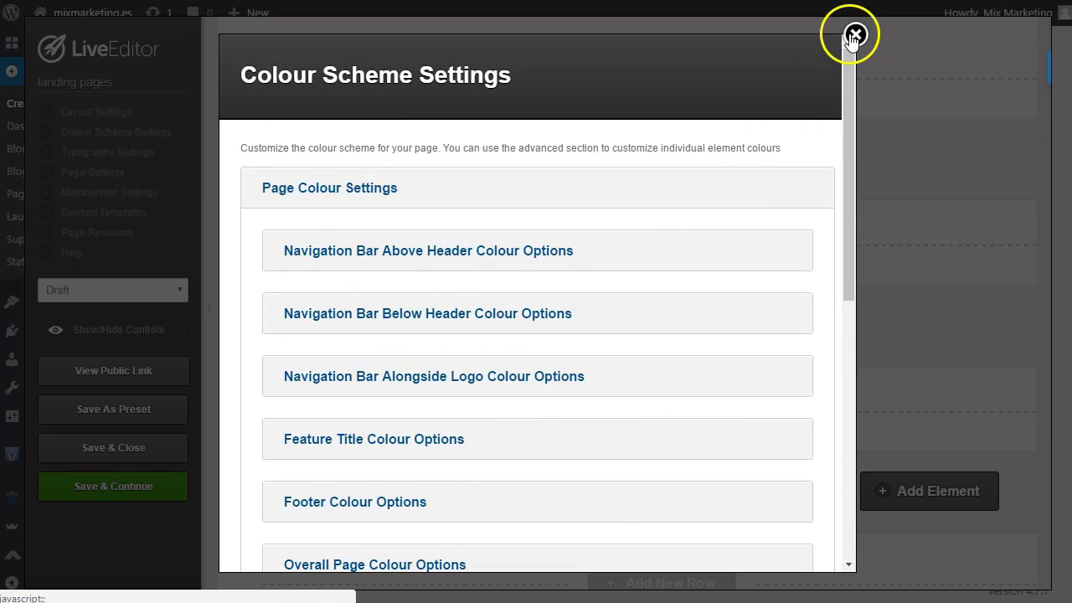
click(855, 34)
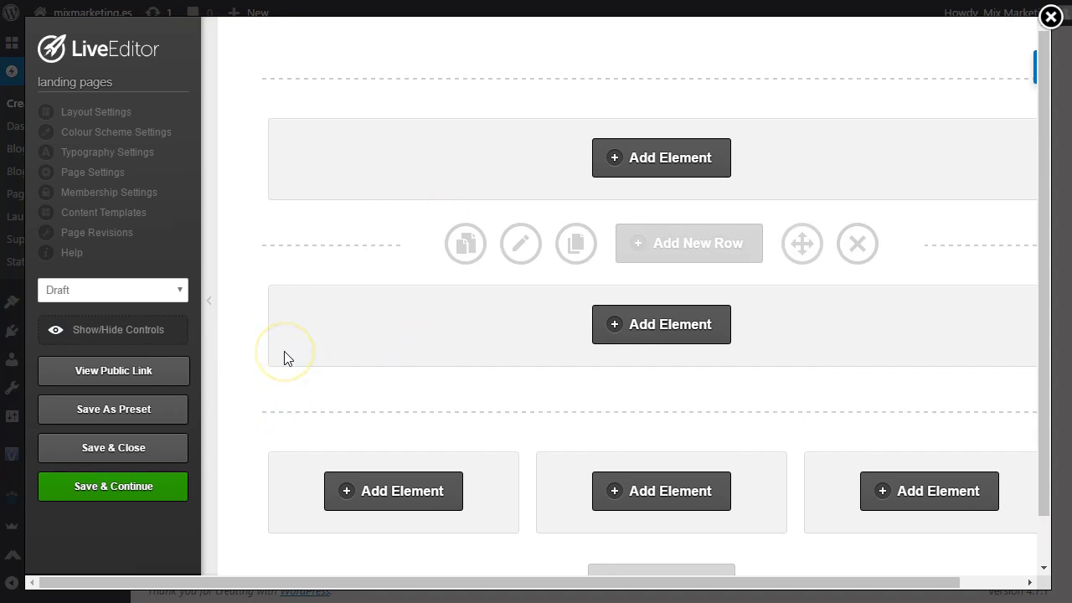
Step: Look over the page's row layout and try to close the LiveEditor
scroll(430, 282, down, 1)
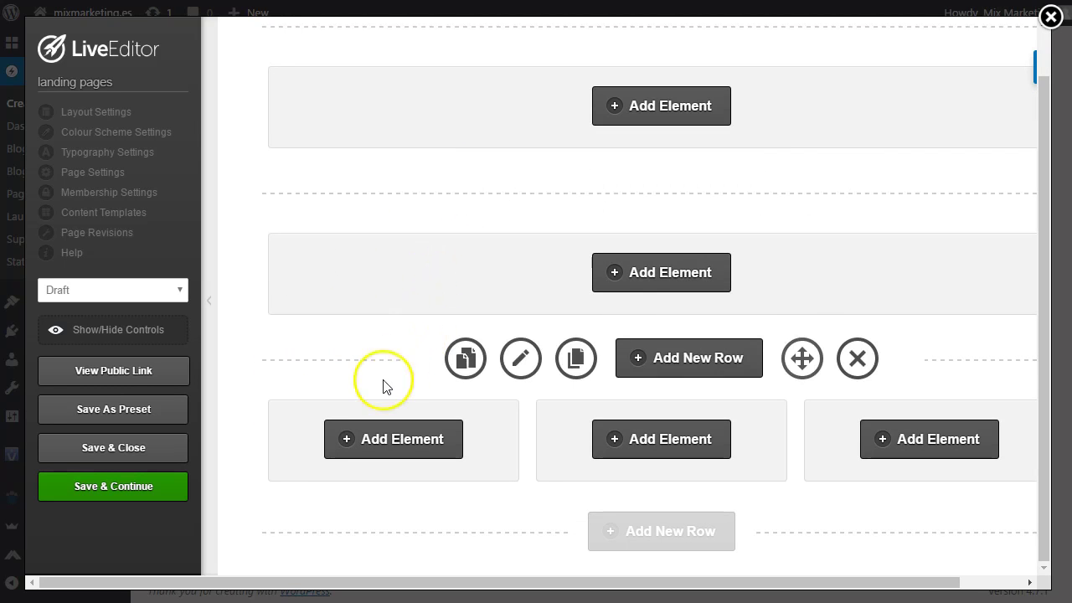
scroll(365, 399, up, 1)
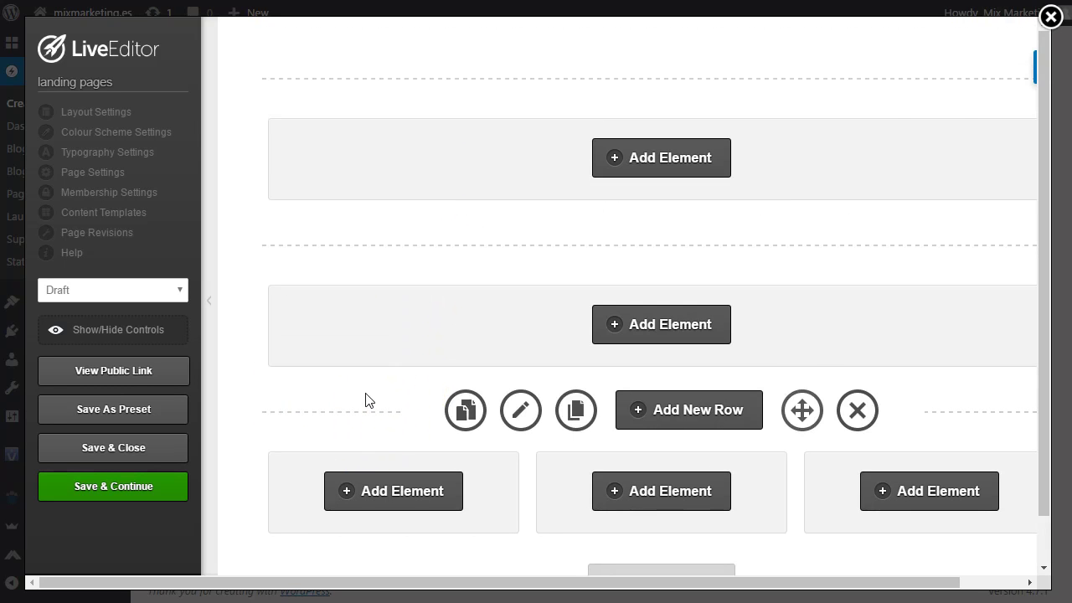
click(1050, 18)
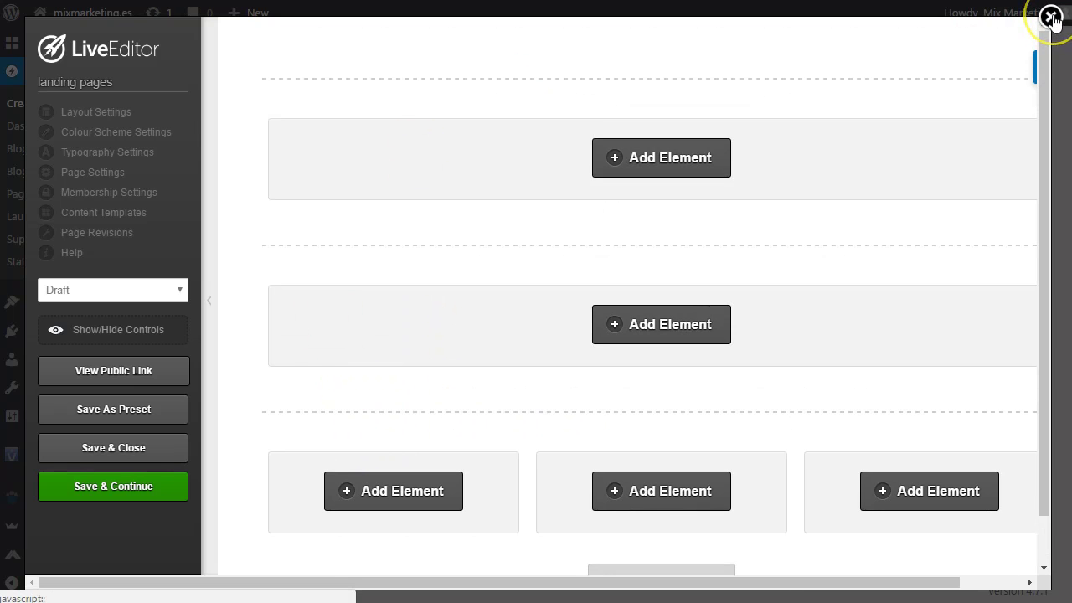
click(1047, 18)
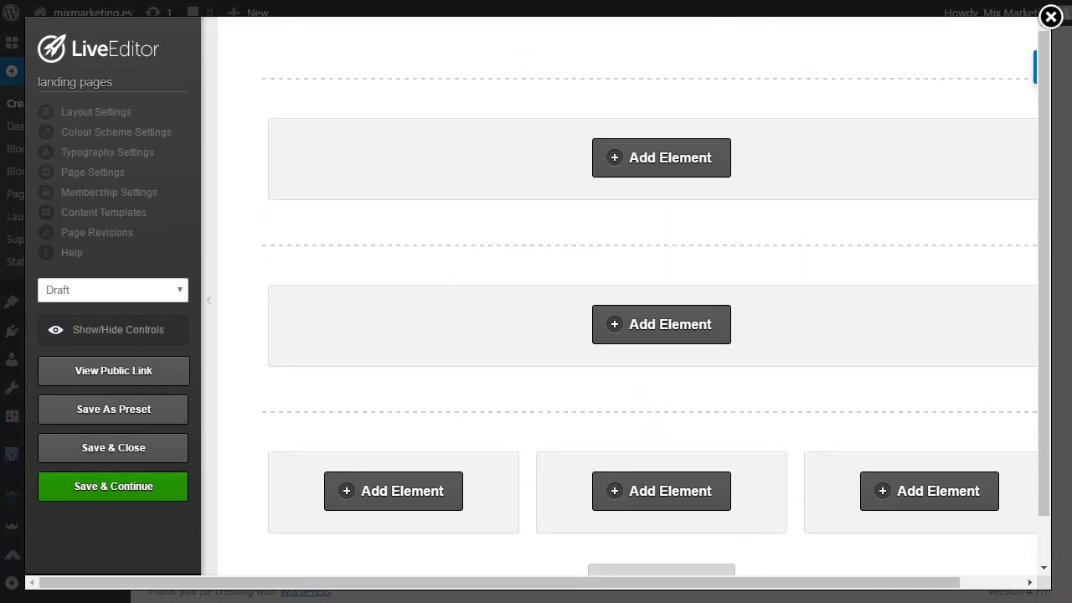
Step: Leave the LiveEditor, confirming that unsaved page data is discarded, and switch to the Front Page's Xtreme Builder editor
click(1051, 17)
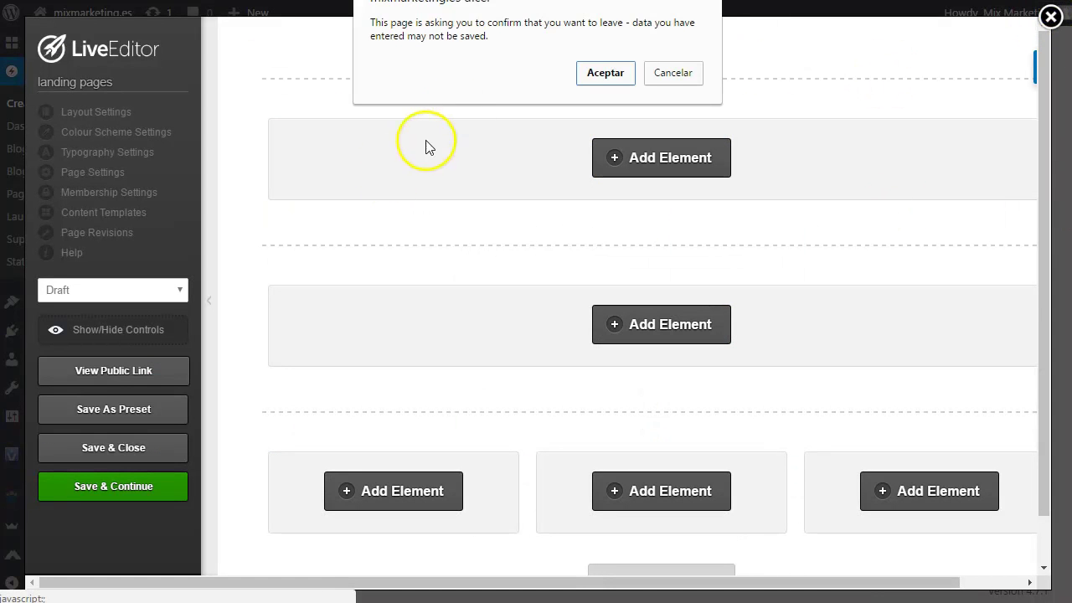
click(605, 73)
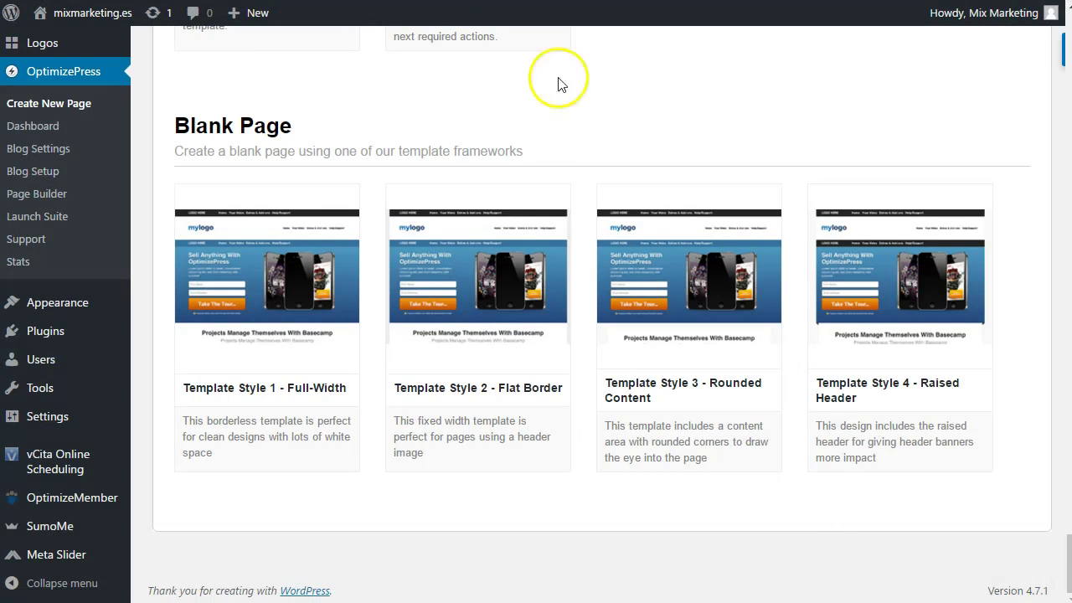
click(415, 237)
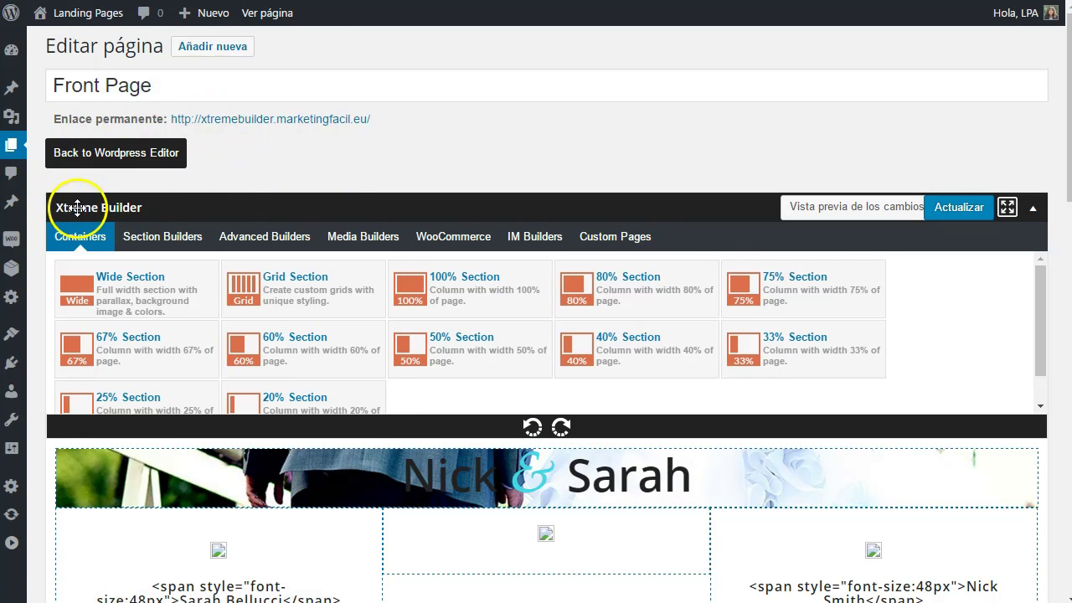
Step: Open the Landing Pages site in a new browser tab and examine the title over its header photo
scroll(387, 279, down, 1)
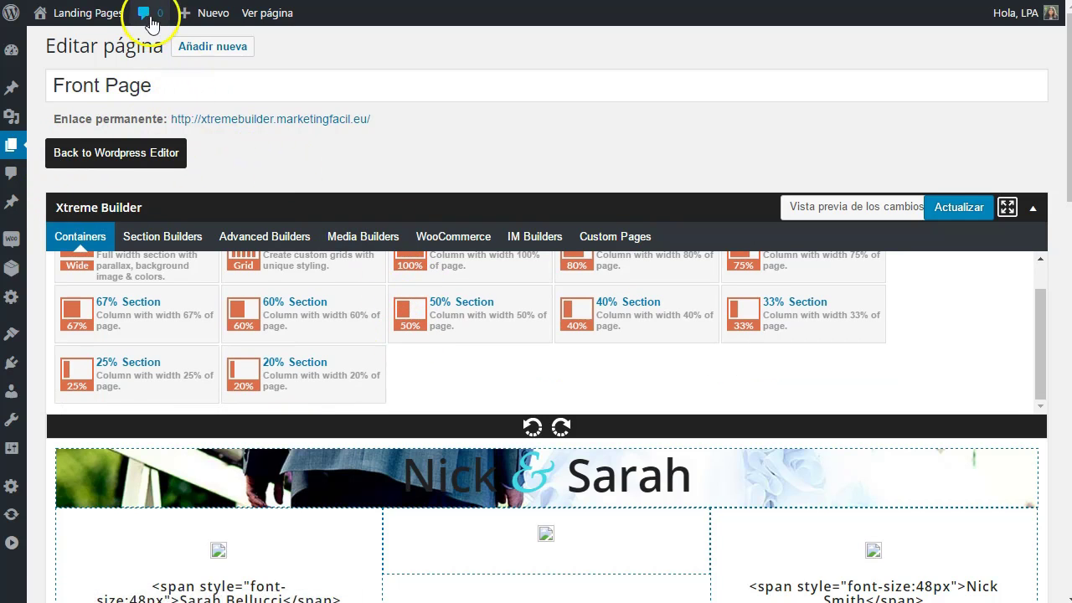
right_click(60, 39)
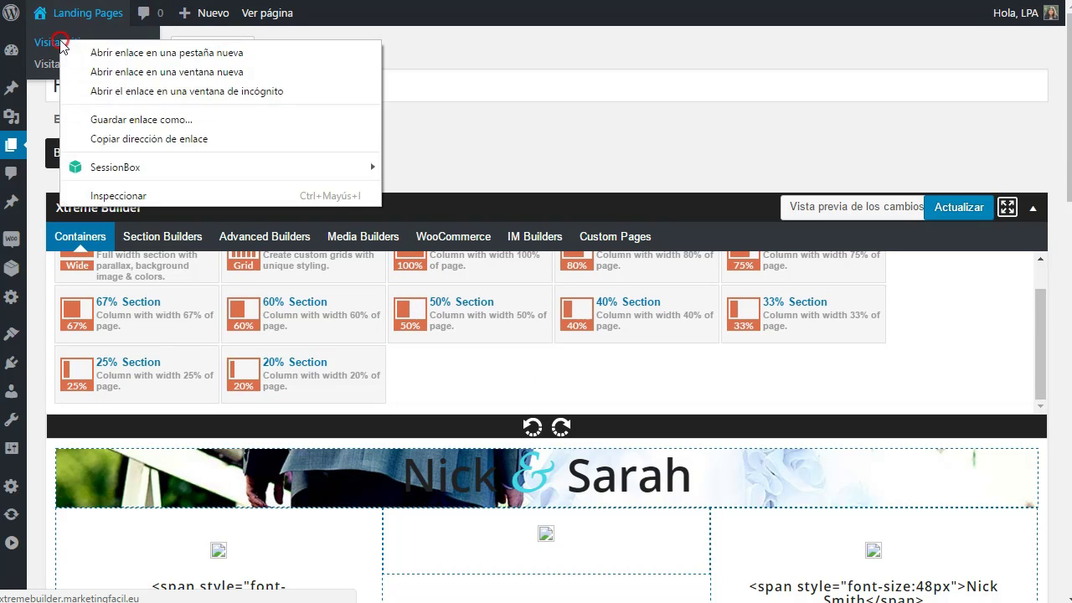
click(148, 48)
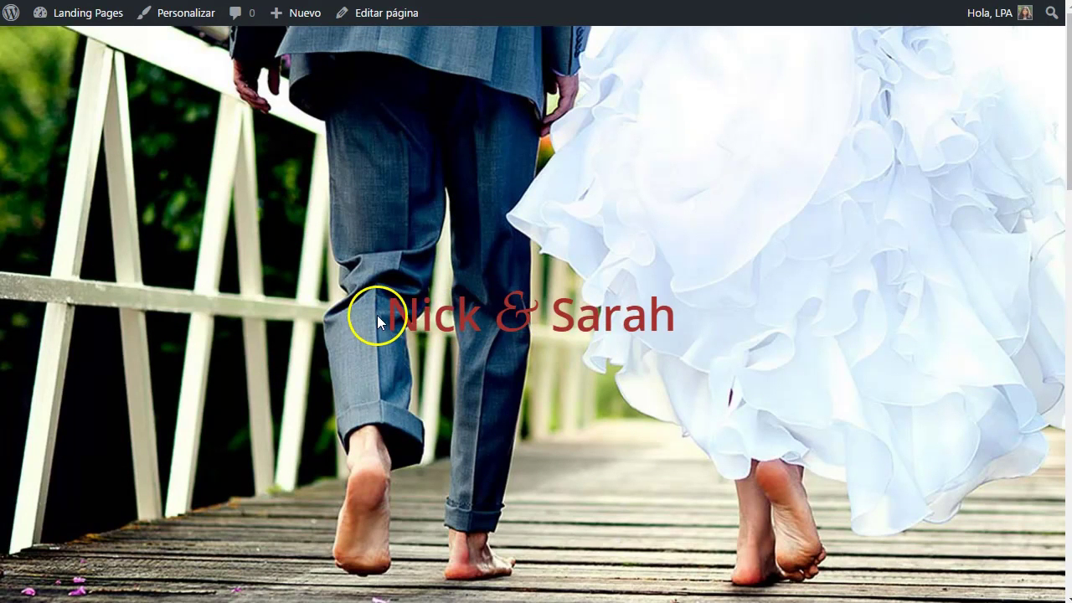
drag(390, 312, 676, 314)
click(322, 275)
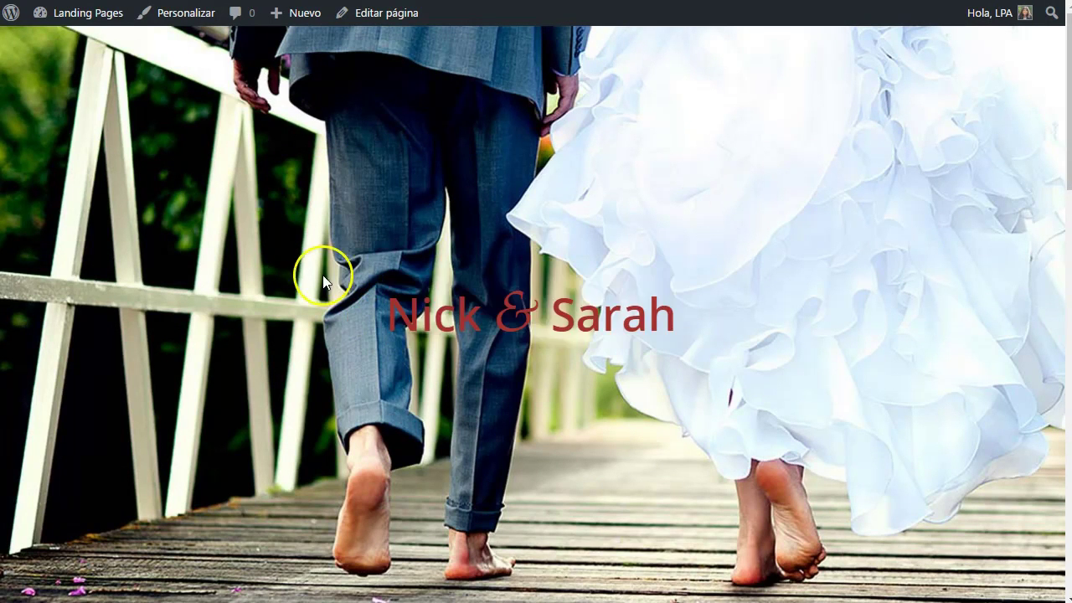
Step: Examine the live wedding page's sections from the header to the footer and return to the Xtreme Builder editor
scroll(325, 283, down, 5)
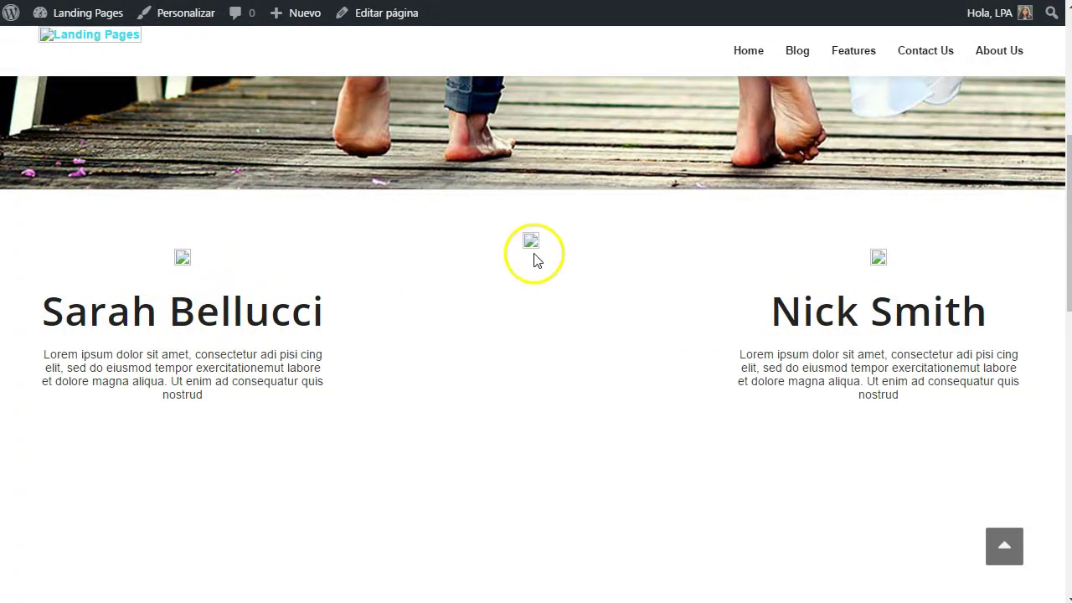
scroll(431, 345, down, 5)
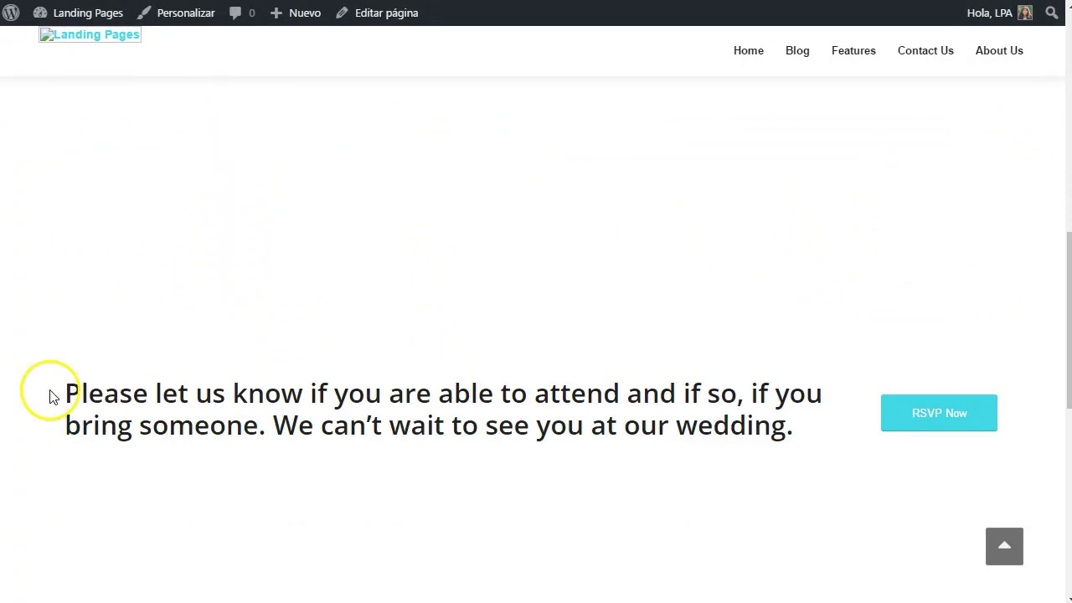
scroll(339, 393, up, 10)
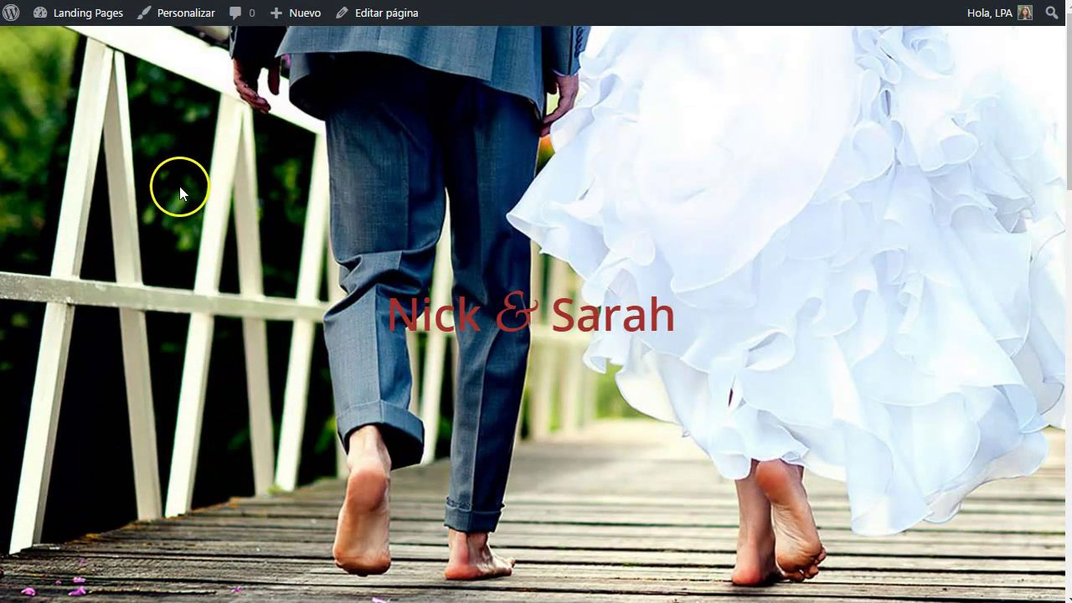
scroll(179, 185, down, 2)
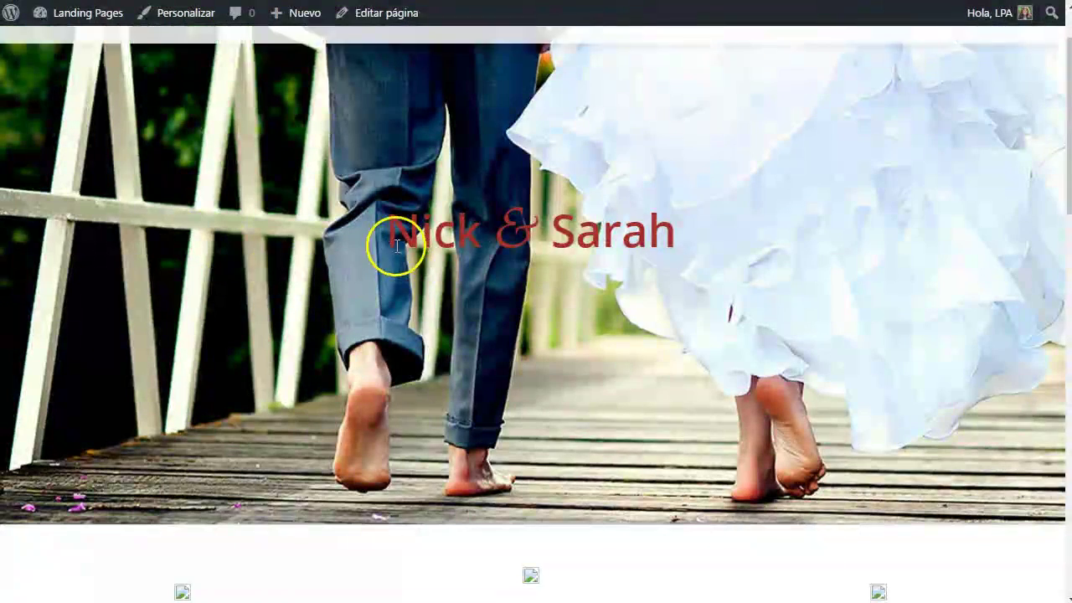
scroll(292, 248, down, 5)
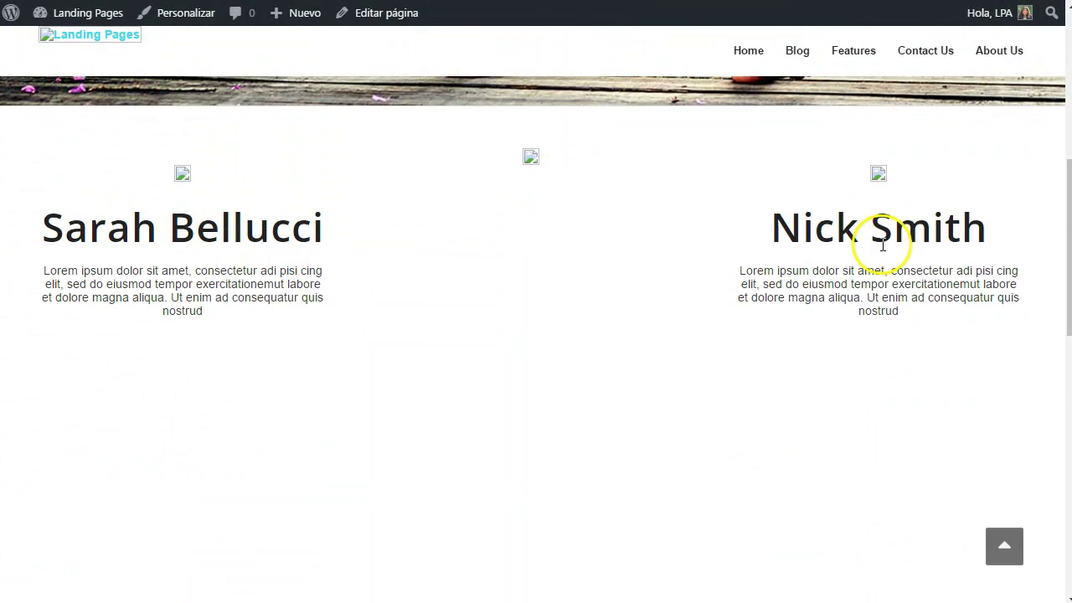
scroll(352, 257, down, 5)
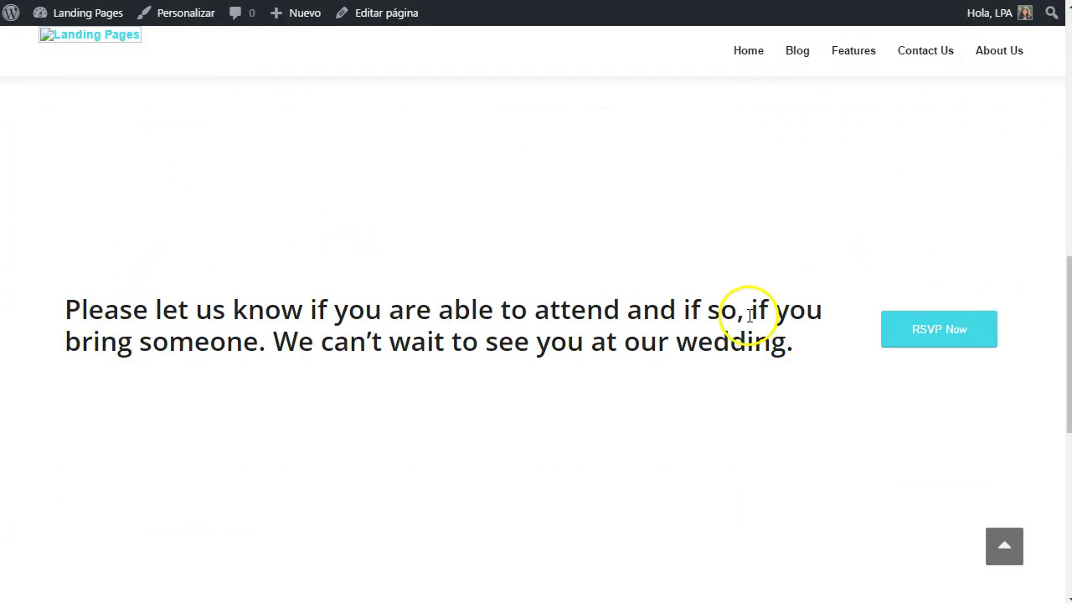
scroll(277, 320, down, 3)
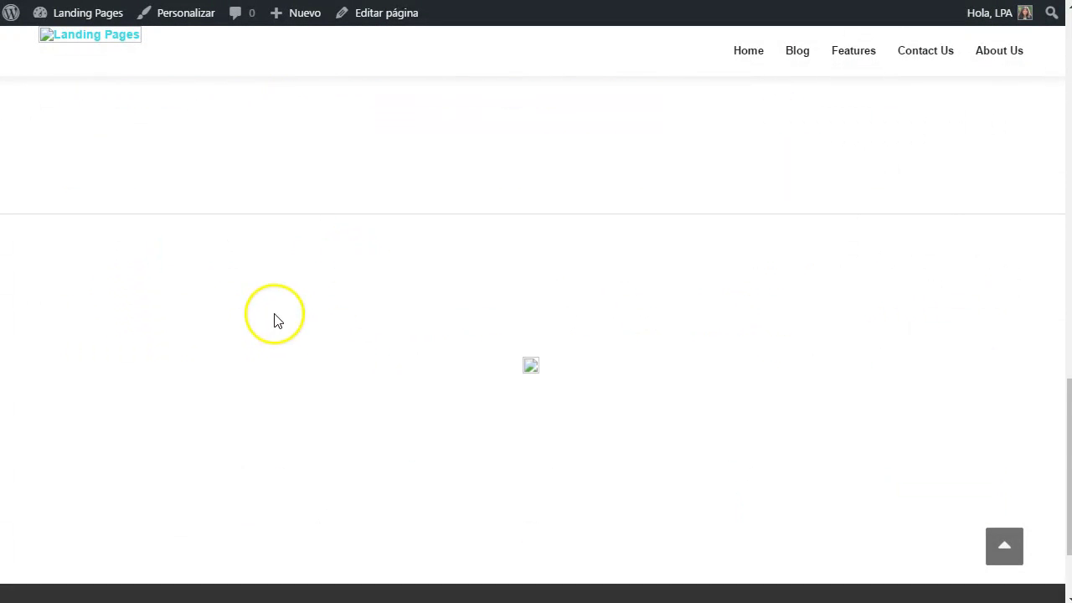
scroll(801, 371, down, 1)
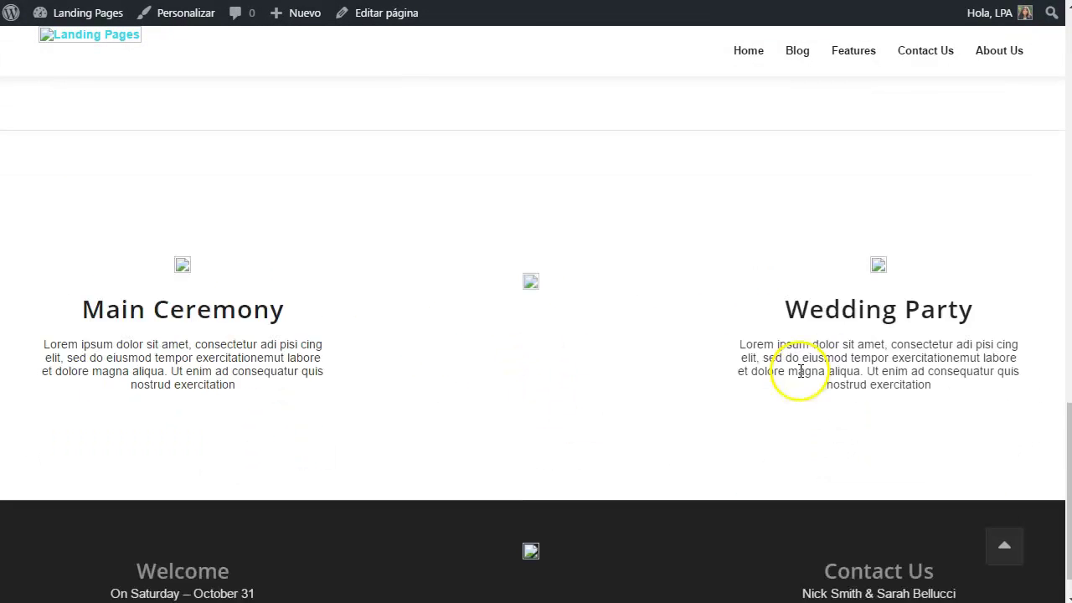
scroll(802, 370, down, 1)
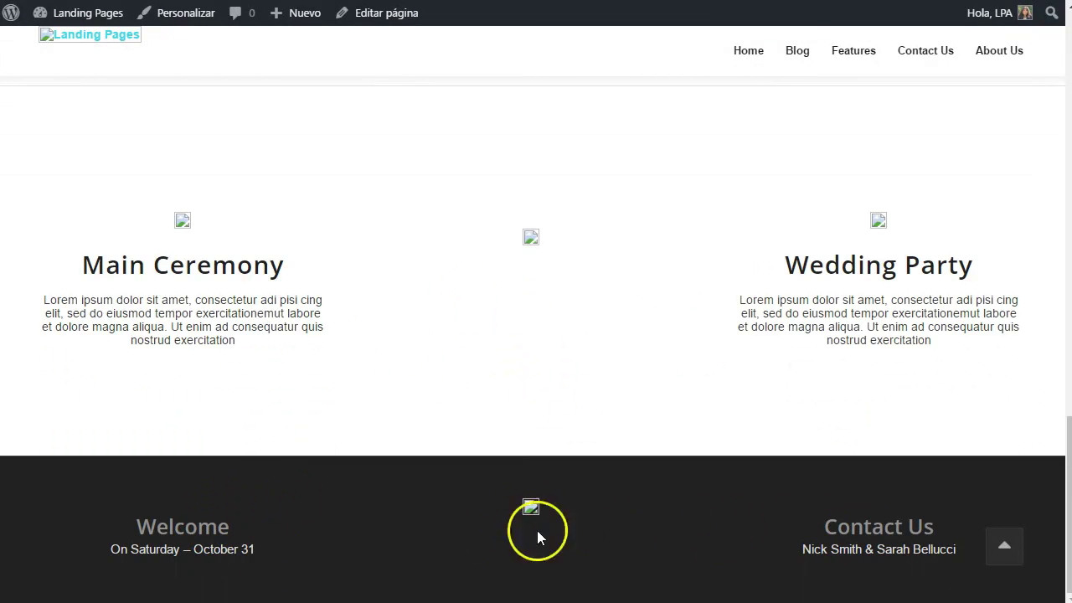
click(1003, 545)
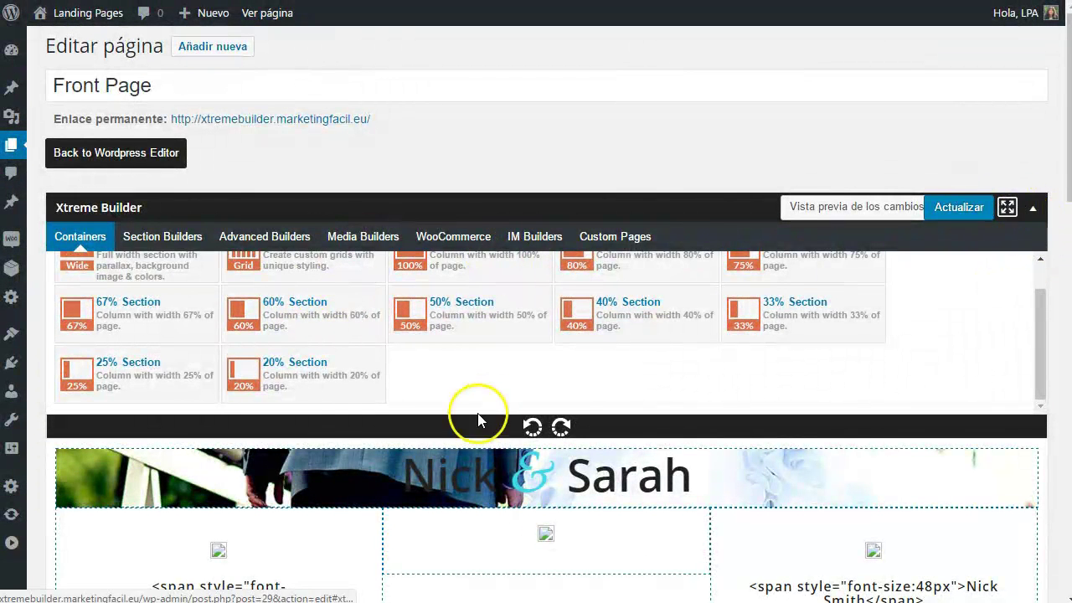
Step: Widen the first column below the header section to 60% and bring it back to 33%
drag(304, 330, 570, 383)
mouse_move(366, 248)
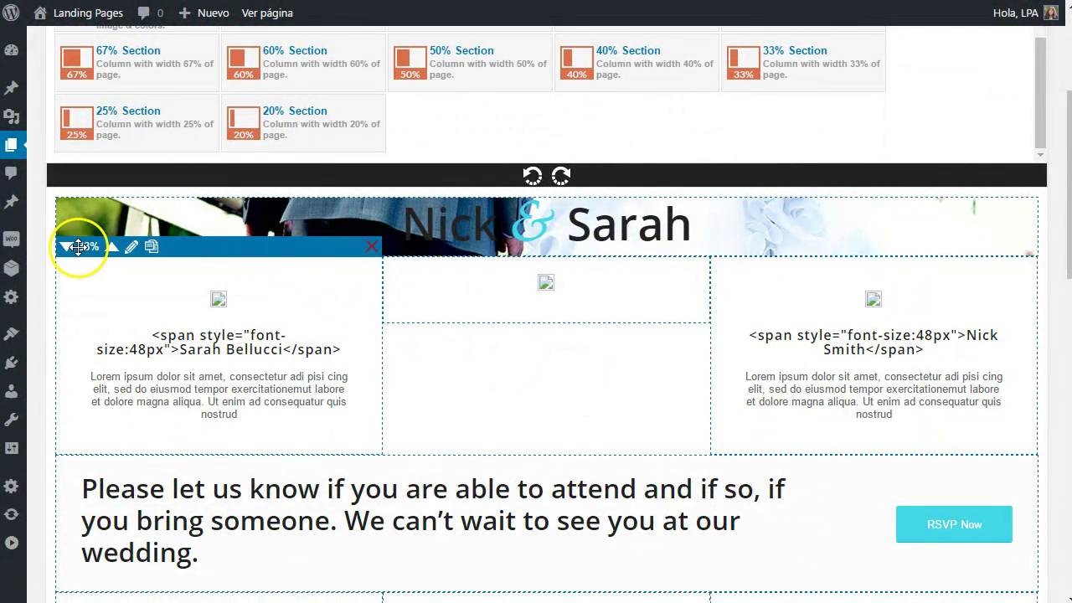
mouse_move(95, 343)
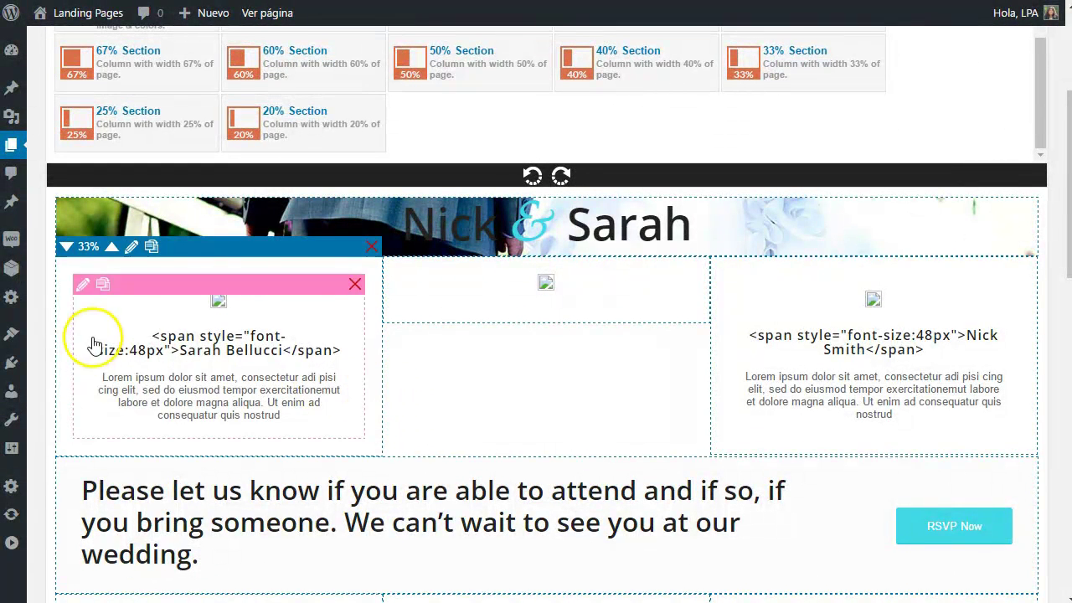
click(109, 251)
click(110, 251)
click(110, 251)
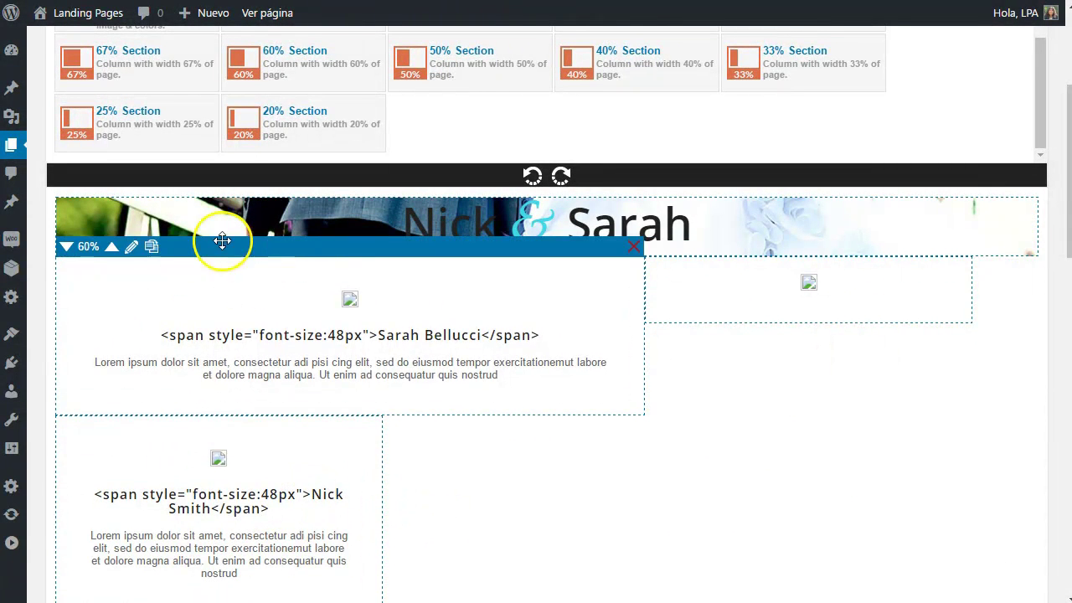
click(66, 250)
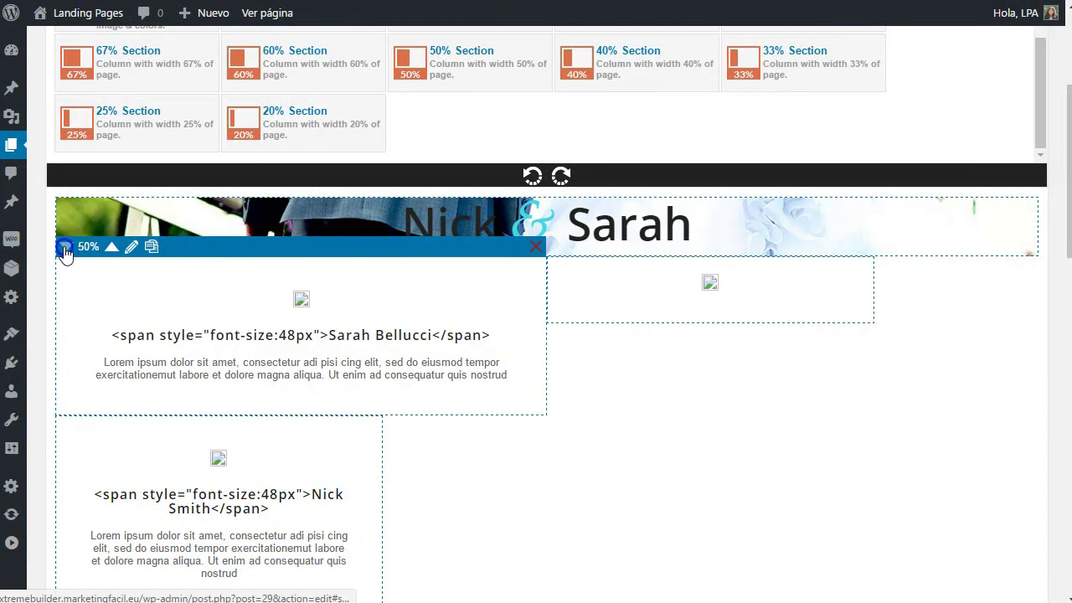
double_click(64, 250)
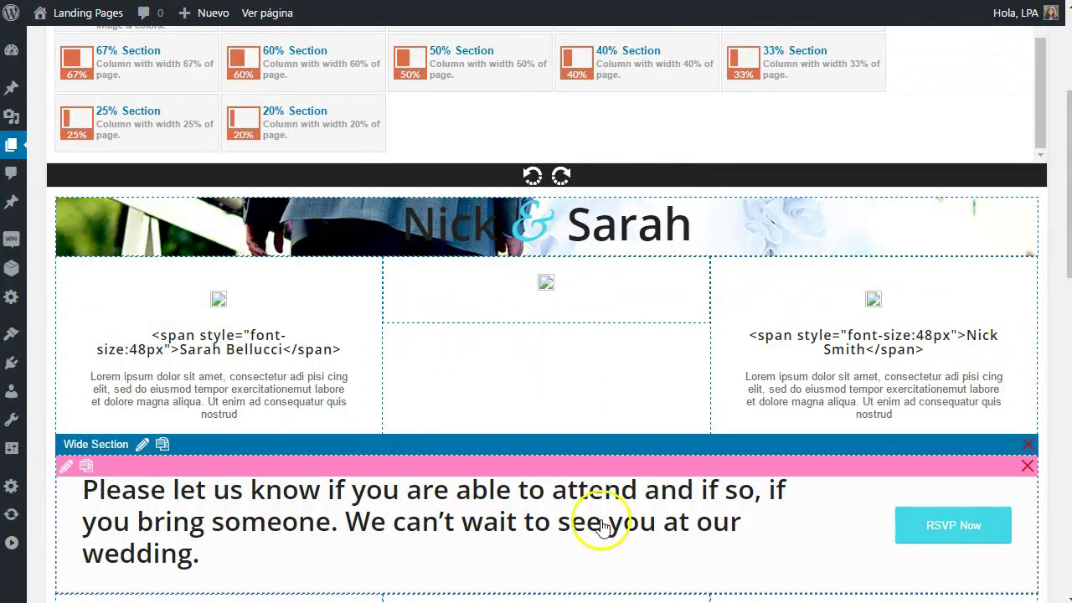
Step: Open the RSVP Call To Action's settings, switch its Call To Action Button option to no and back to yes, and close without saving
scroll(605, 509, down, 2)
click(984, 368)
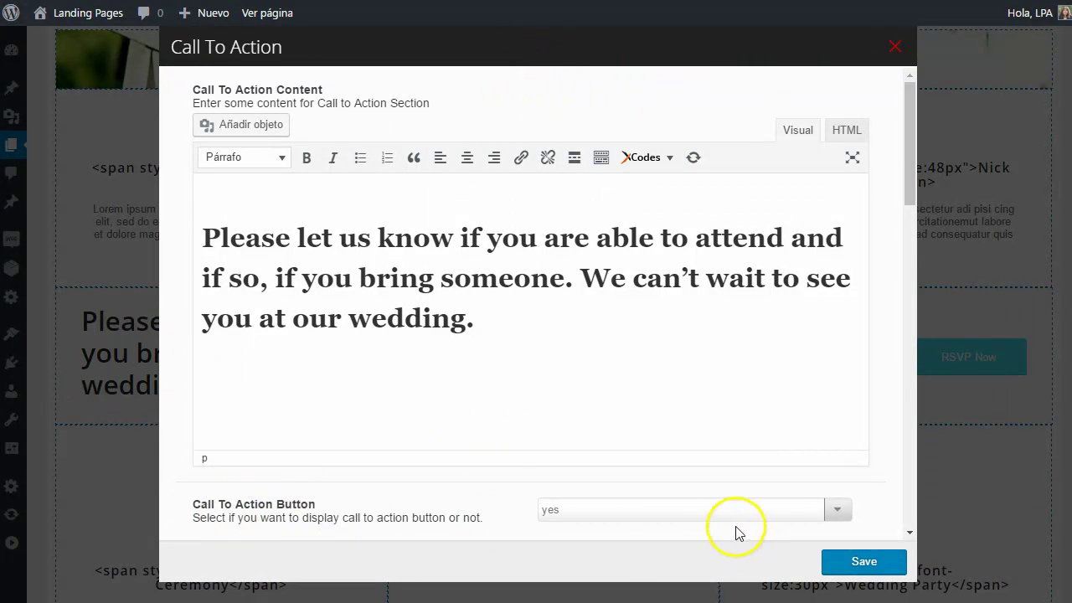
click(685, 508)
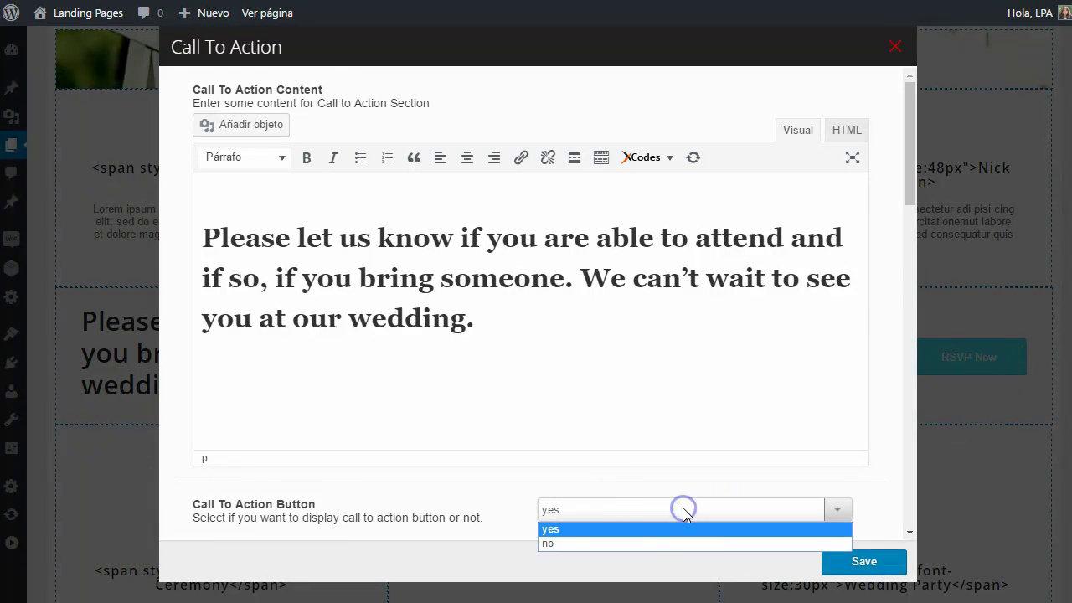
click(595, 542)
click(603, 507)
click(601, 530)
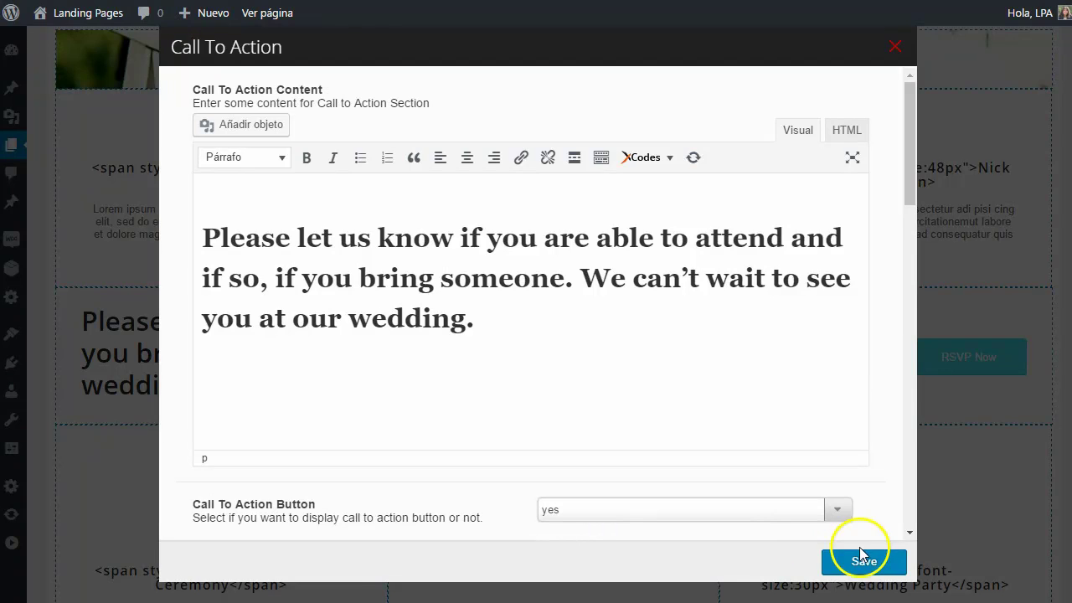
click(895, 46)
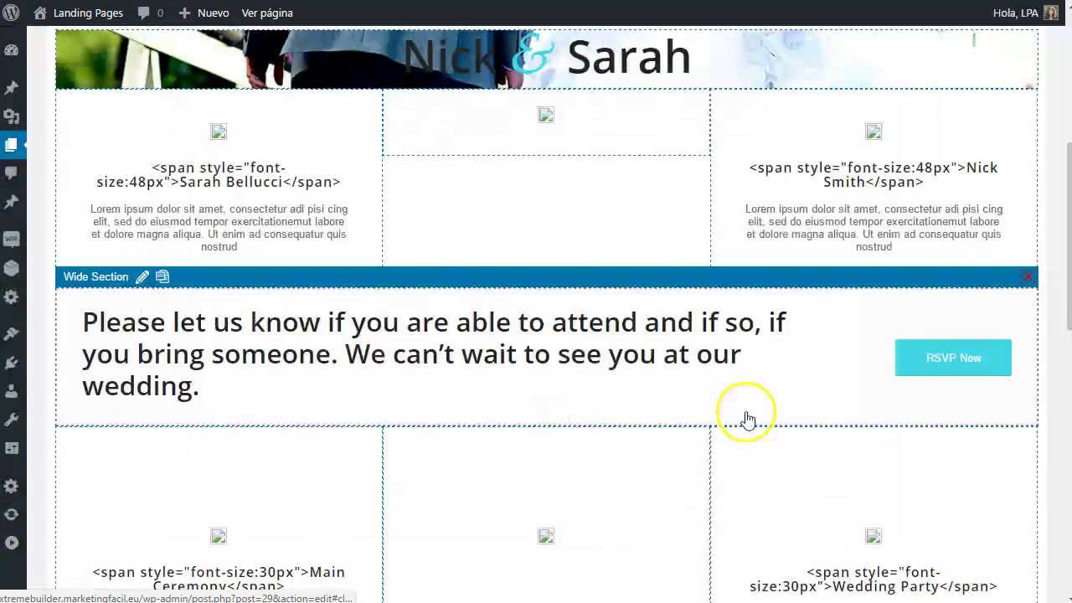
Step: Look over the page's remaining sections in the editor, from the Main Ceremony and Wedding Party columns to the footer
scroll(438, 378, down, 3)
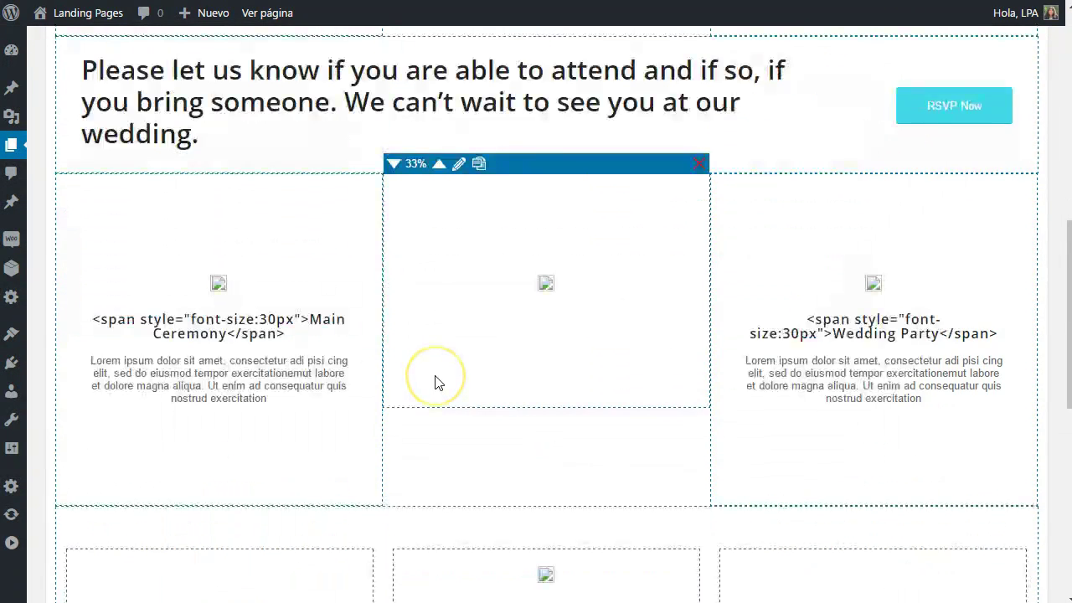
scroll(435, 378, down, 3)
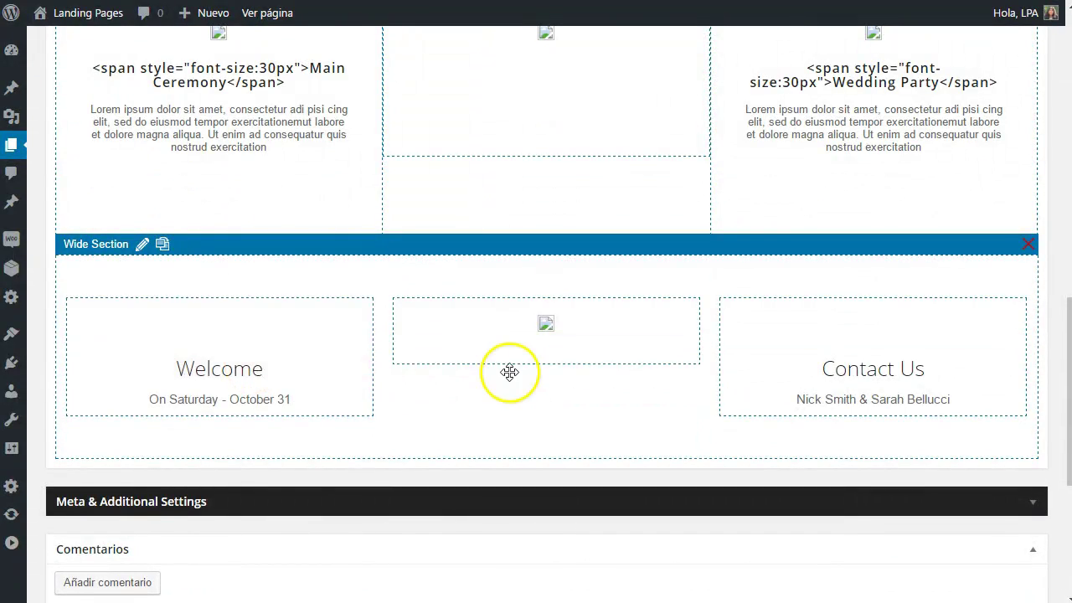
scroll(510, 371, up, 12)
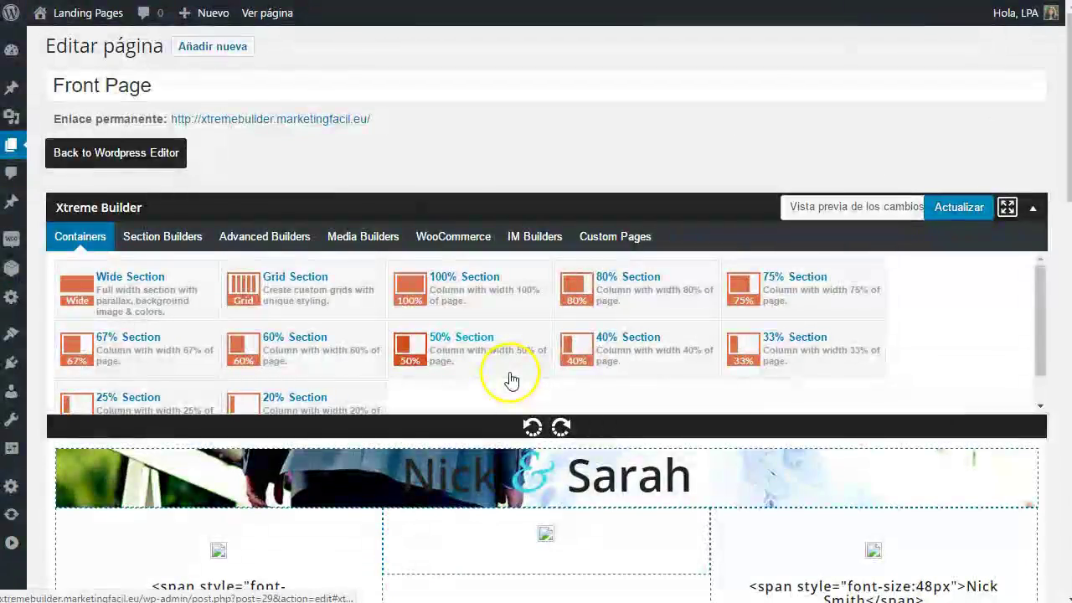
Step: Look through the available Section Builders elements and display the Advanced Builders elements
click(165, 239)
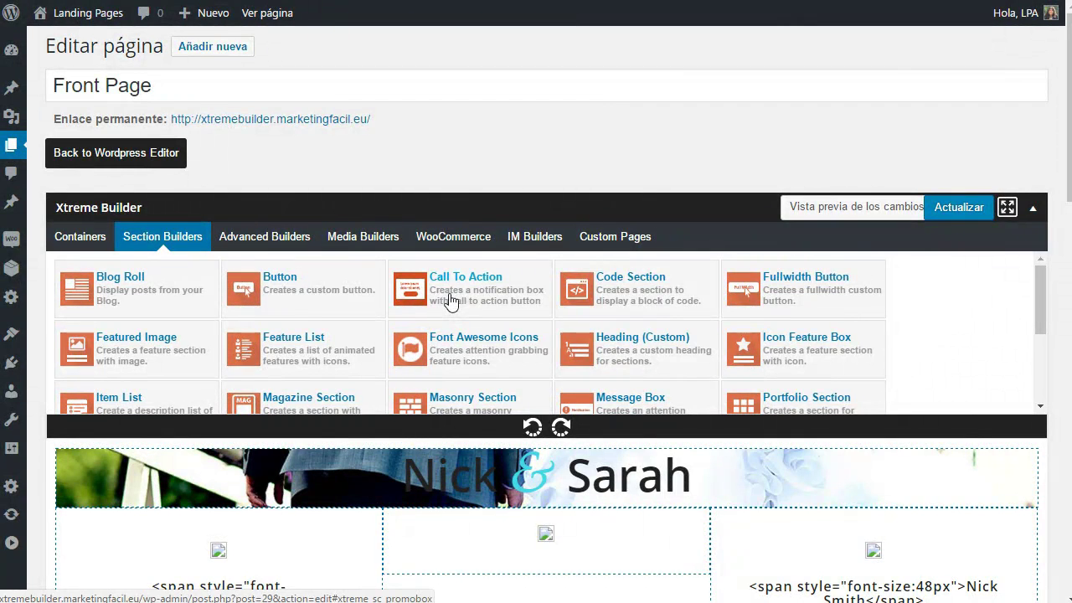
click(634, 286)
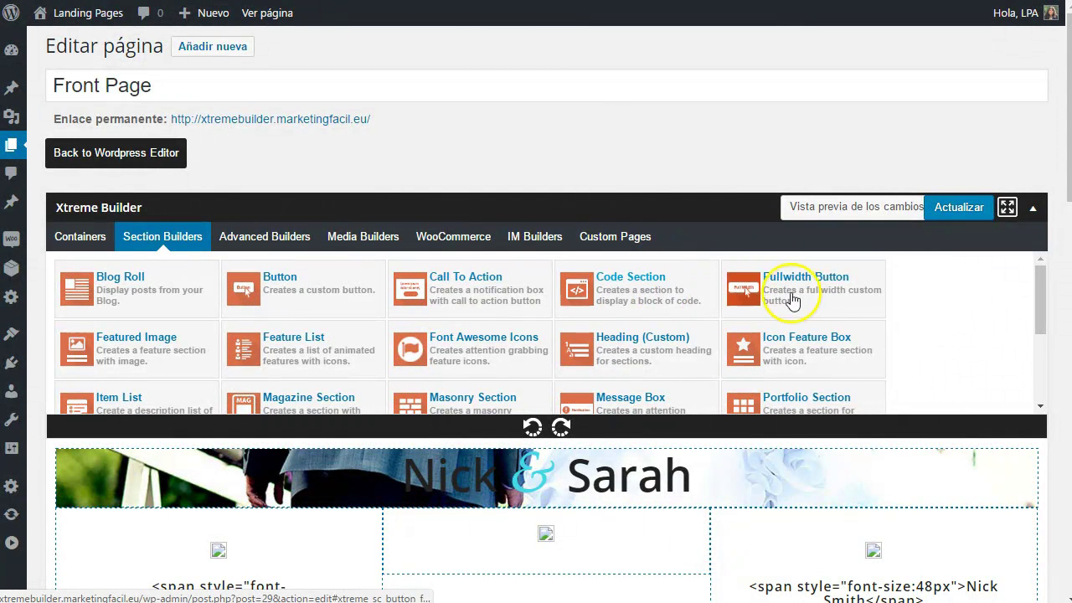
scroll(1033, 335, down, 5)
scroll(1041, 352, up, 2)
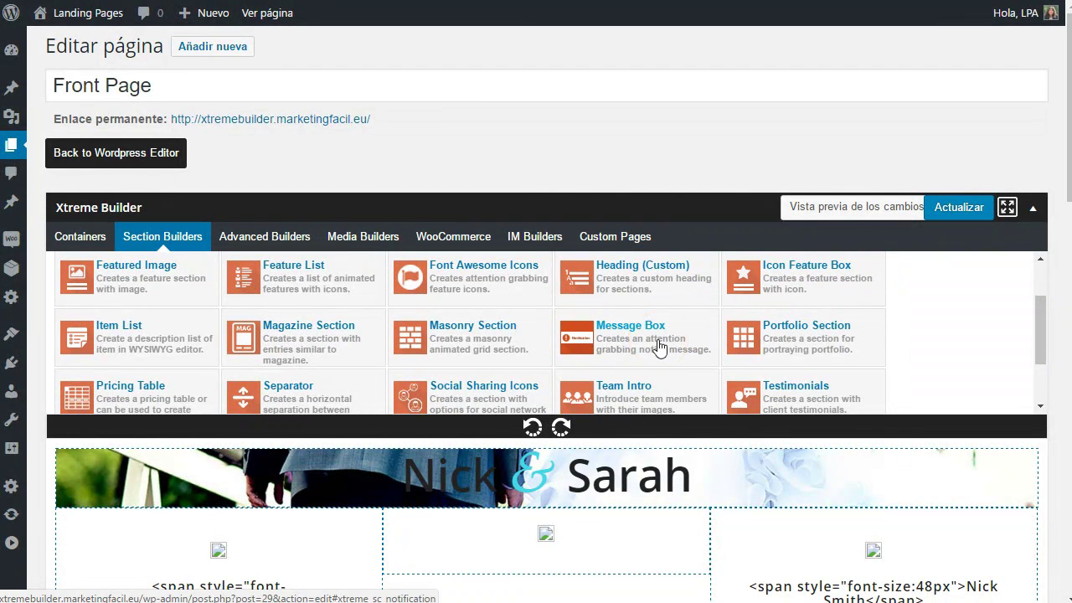
click(414, 339)
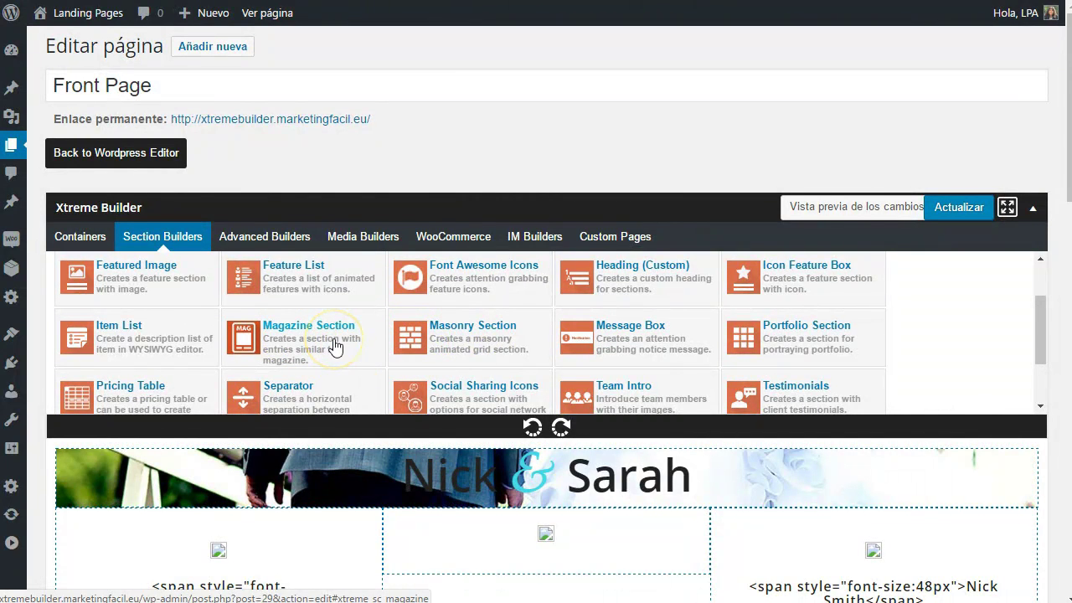
scroll(335, 346, down, 4)
click(189, 308)
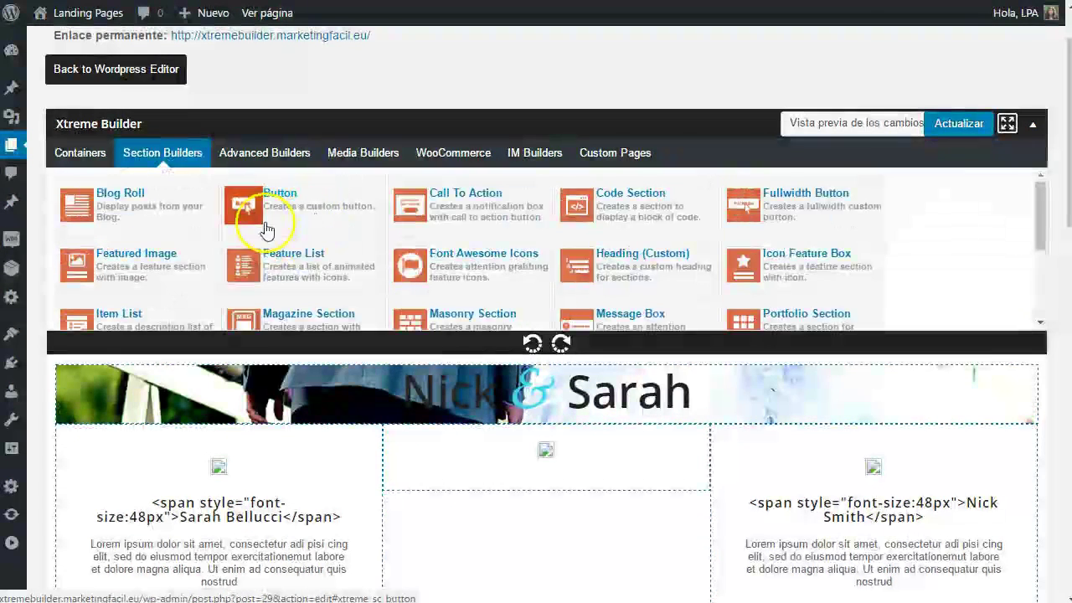
click(216, 154)
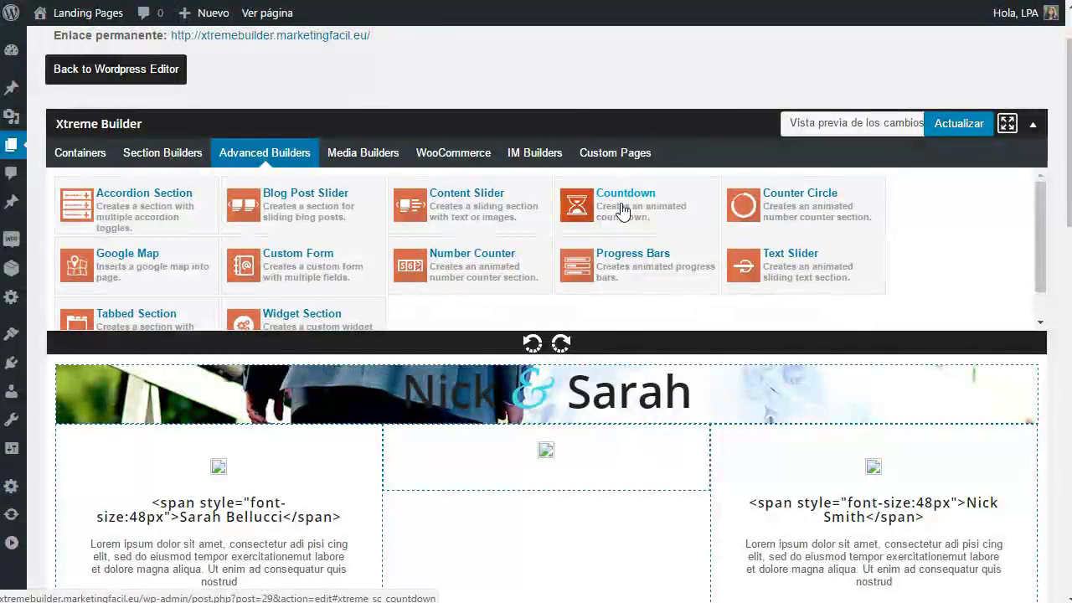
Step: Place a Countdown element above the image in the middle column below the header, and check the image's Image Section settings without saving
drag(629, 207, 466, 503)
scroll(453, 499, down, 1)
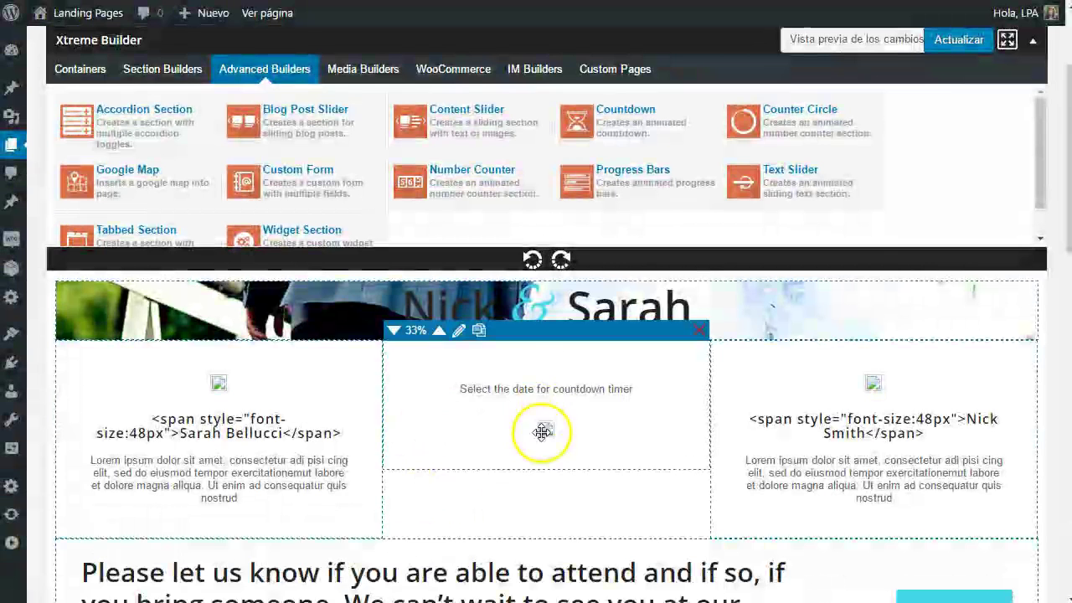
mouse_move(543, 432)
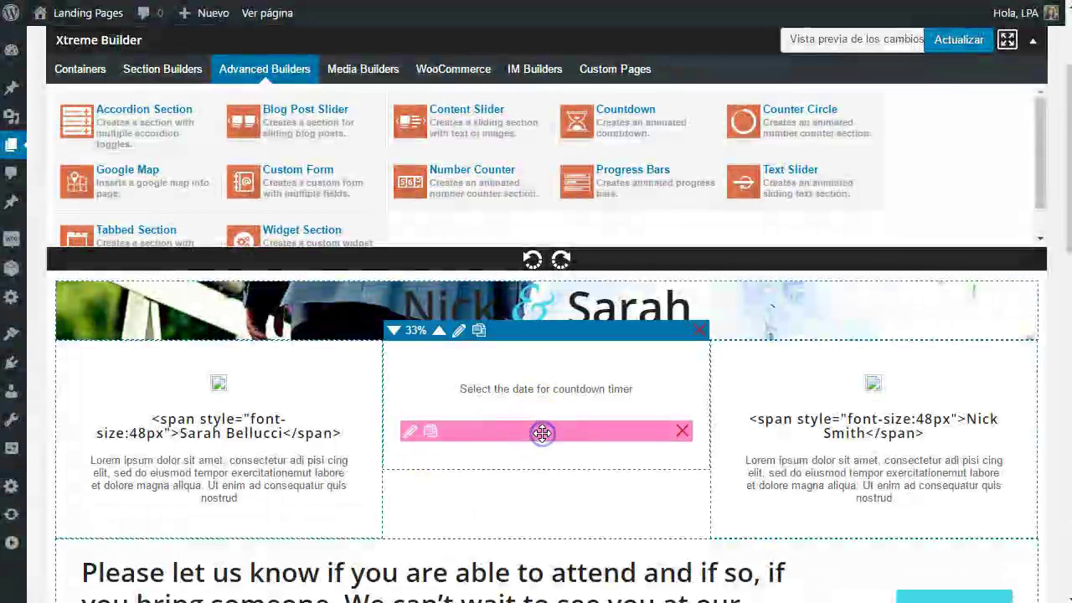
click(410, 431)
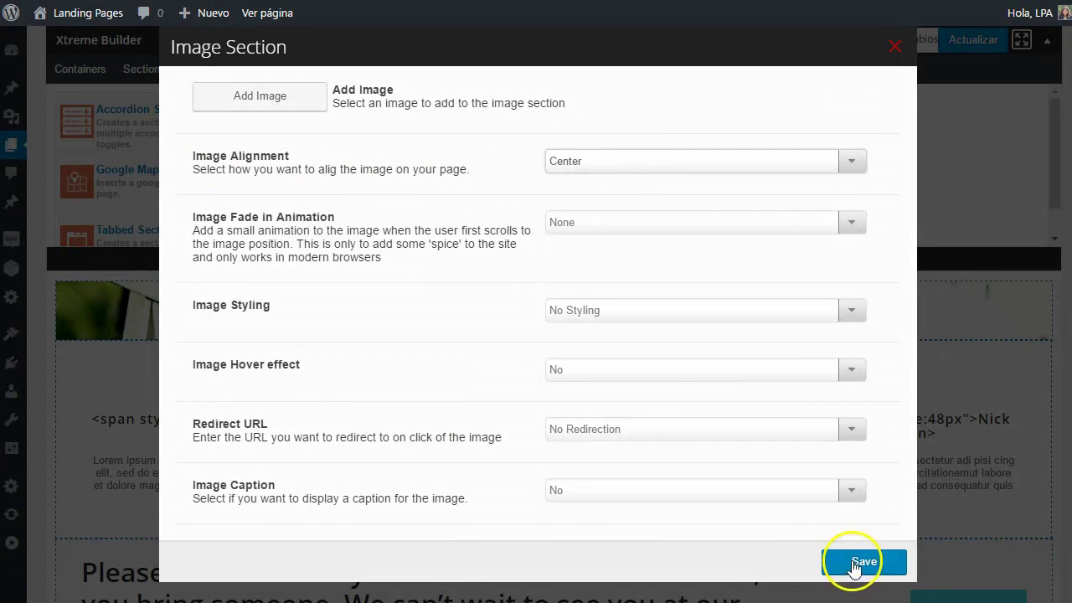
click(894, 44)
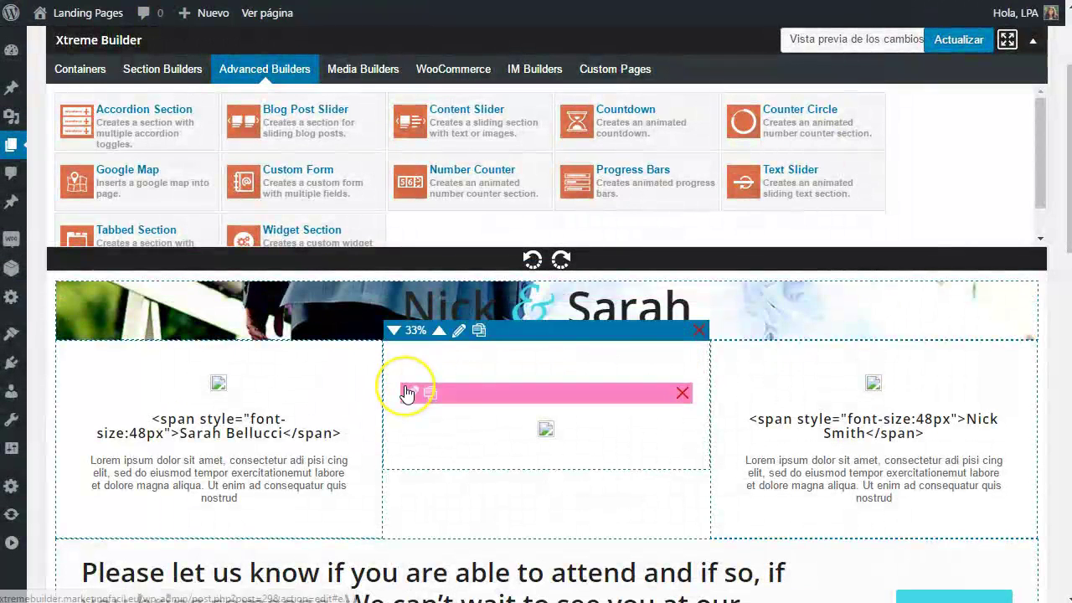
Step: Look over the page sections and the remaining Advanced Builders elements, and leave the page editor without saving the changes
scroll(406, 394, down, 5)
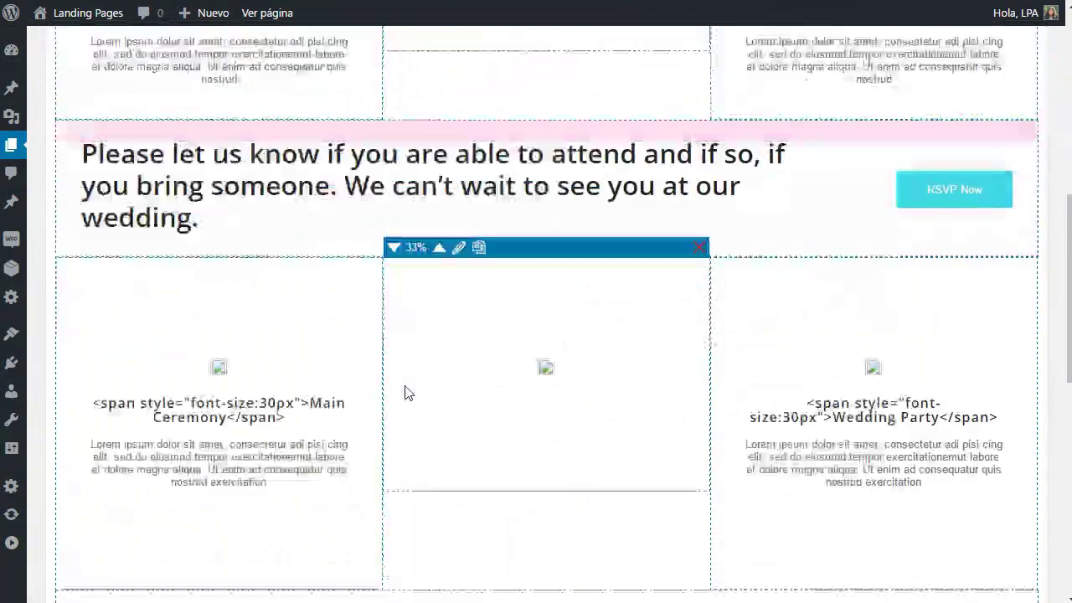
scroll(406, 394, up, 8)
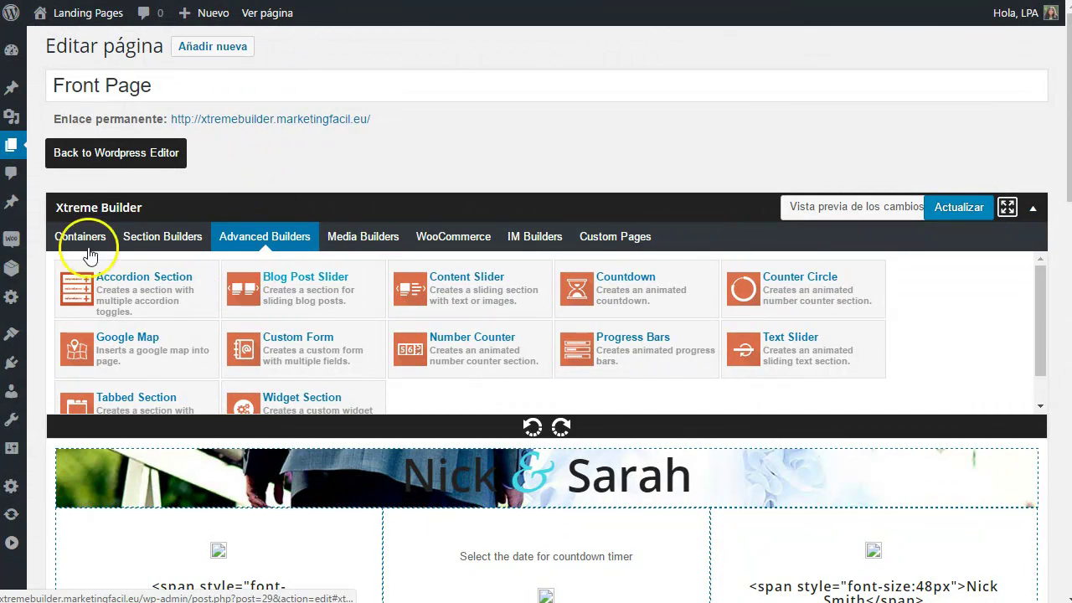
scroll(88, 237, down, 3)
scroll(608, 349, down, 3)
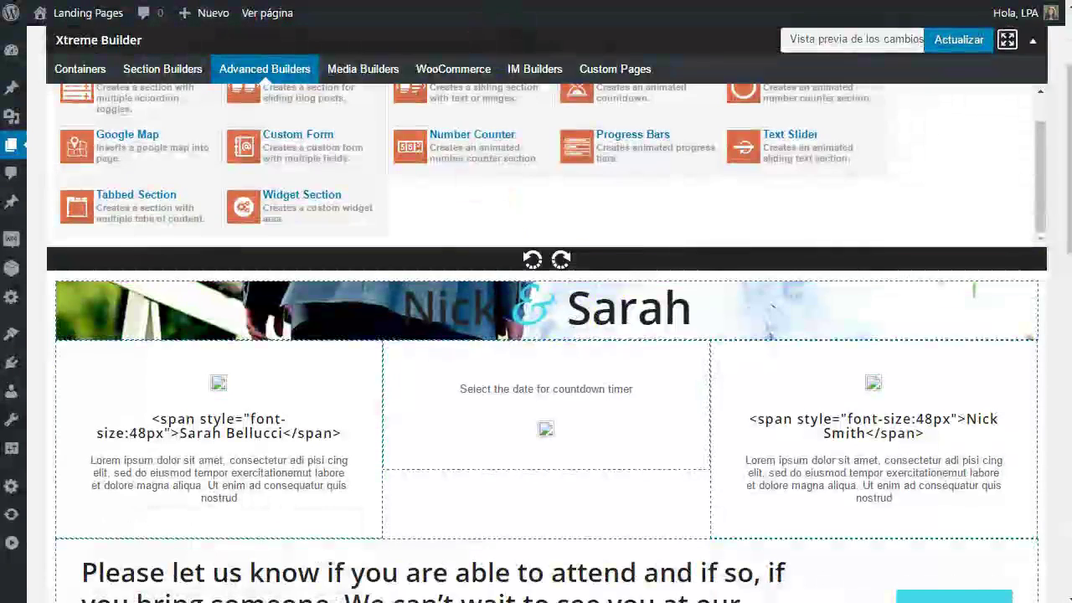
key(alt+Left)
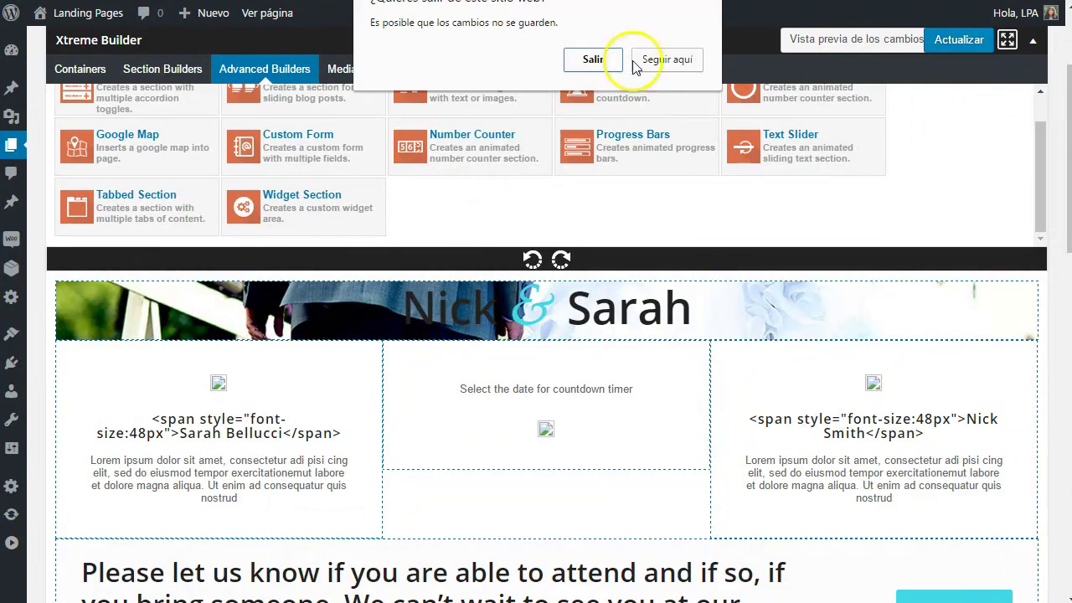
click(592, 59)
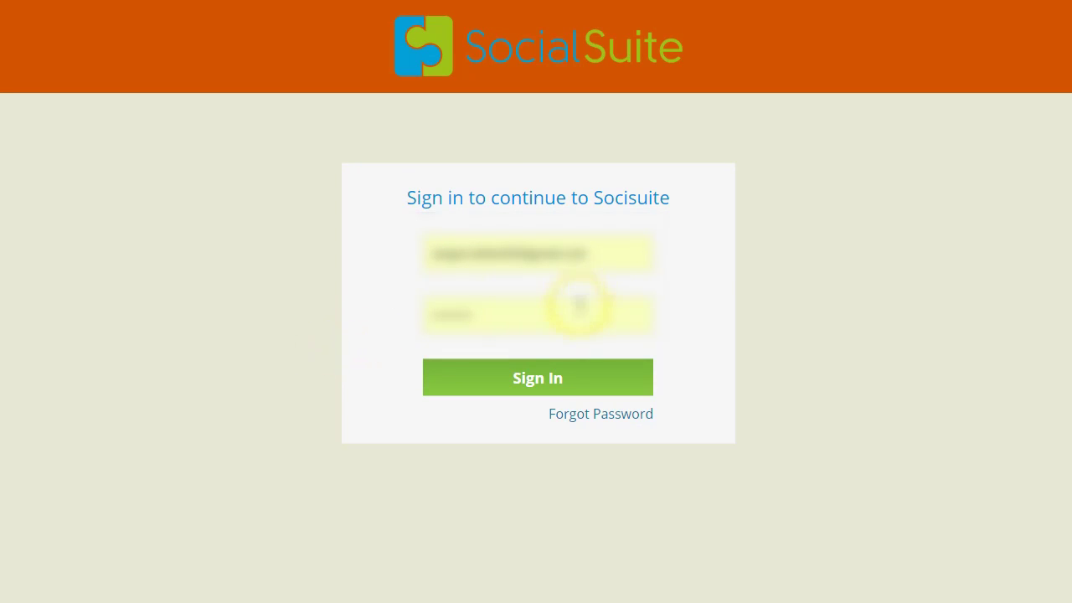
Step: Sign in to SocialSuite with the prefilled credentials and look through the Webinar templates available for a new campaign
click(548, 380)
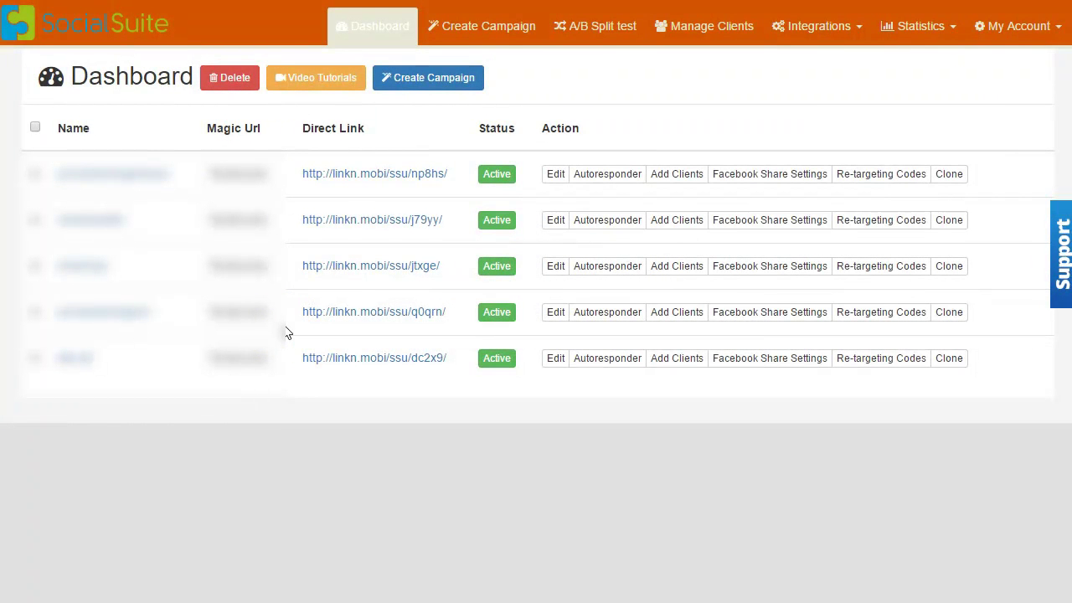
click(511, 30)
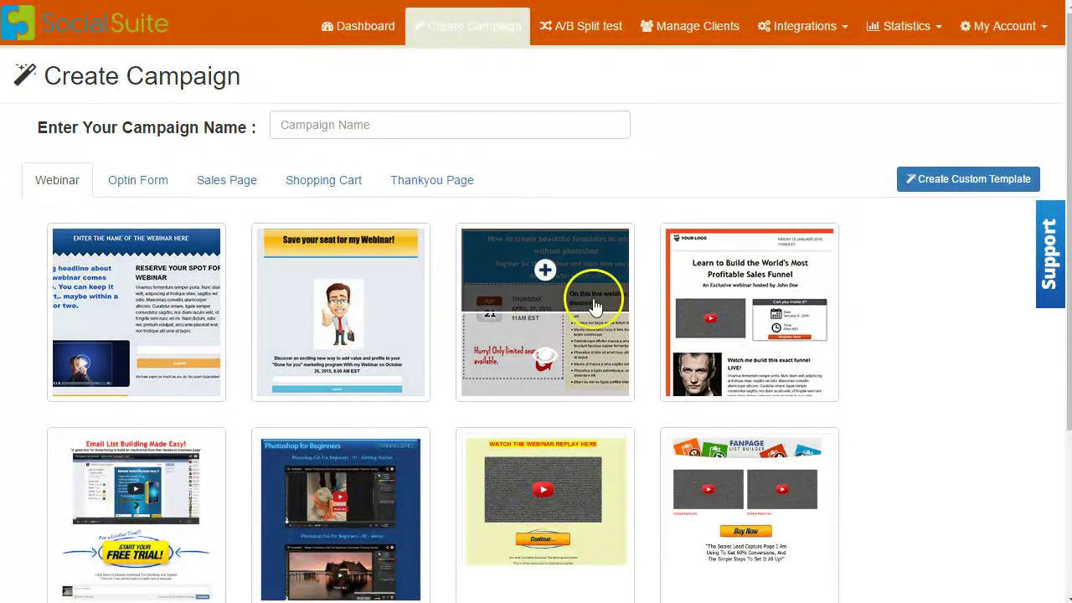
scroll(902, 301, down, 2)
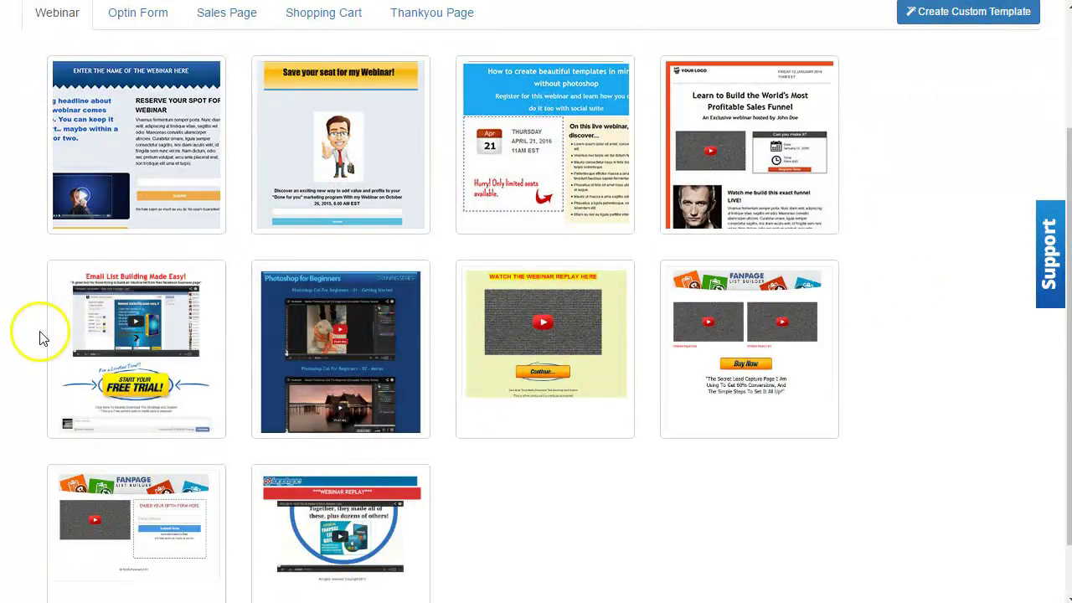
scroll(682, 352, down, 1)
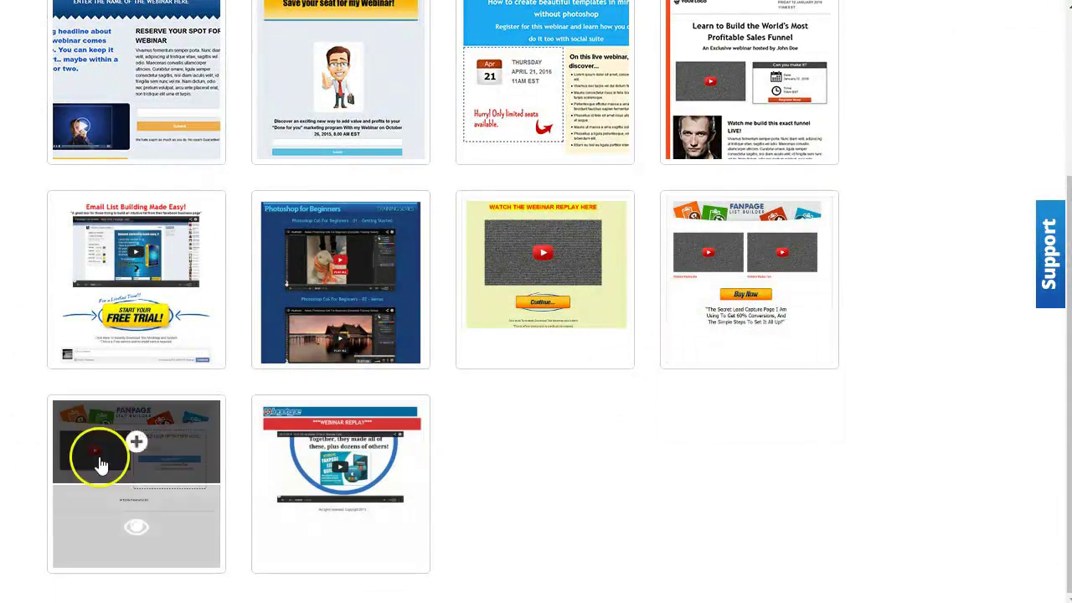
scroll(638, 488, up, 3)
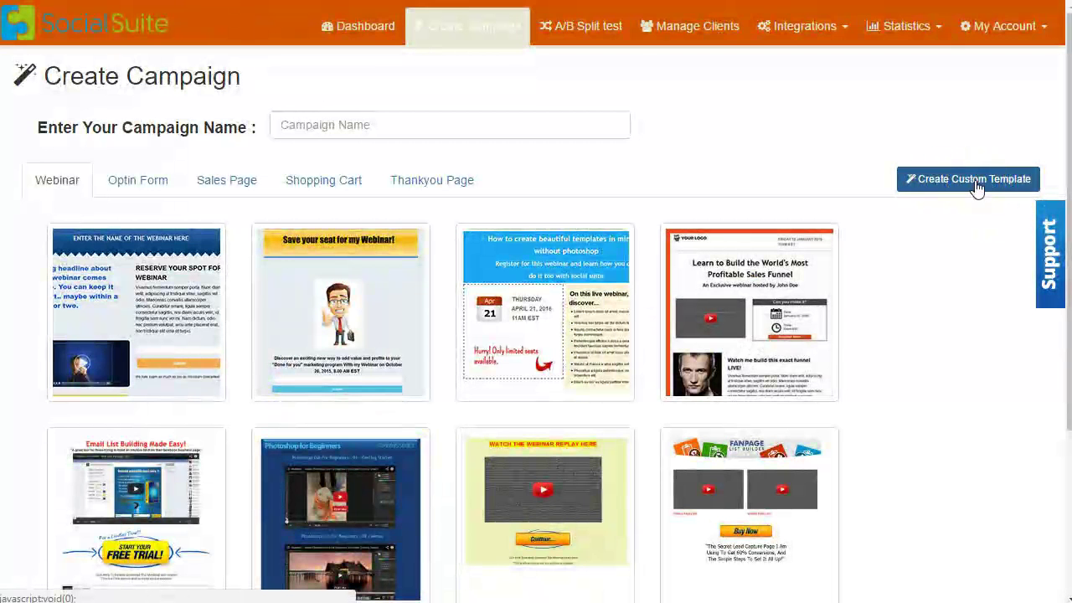
Step: Name the campaign TestSmartCPA and start it from a custom template
click(968, 186)
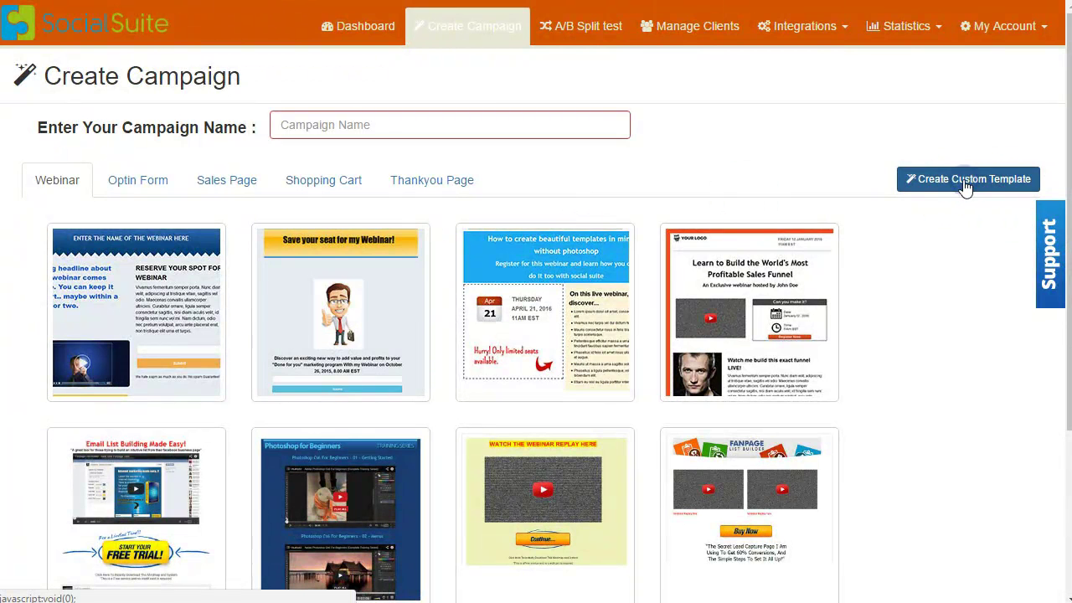
click(429, 128)
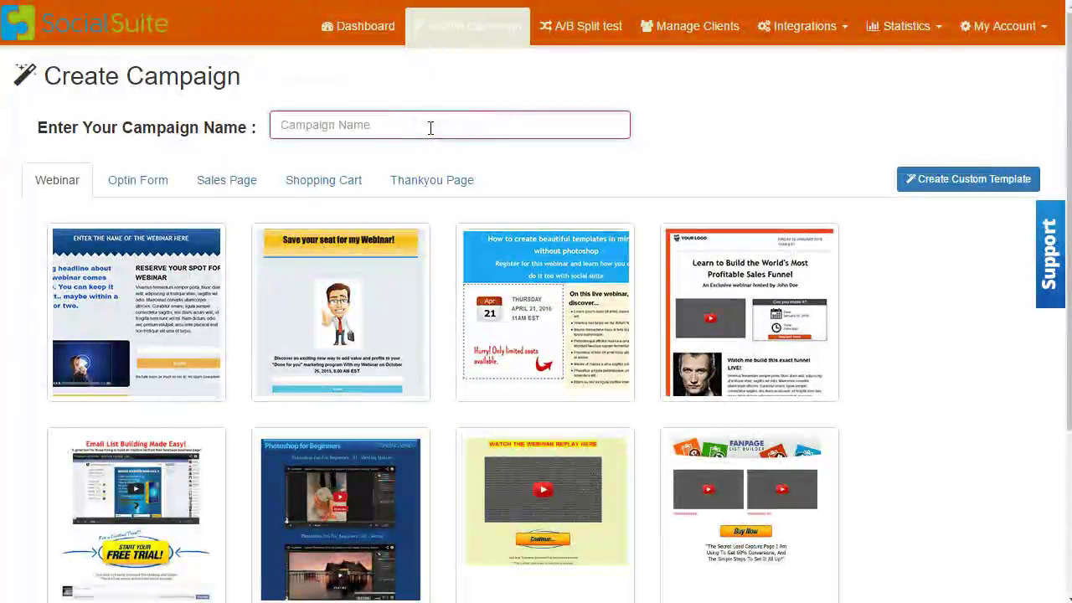
text(tes)
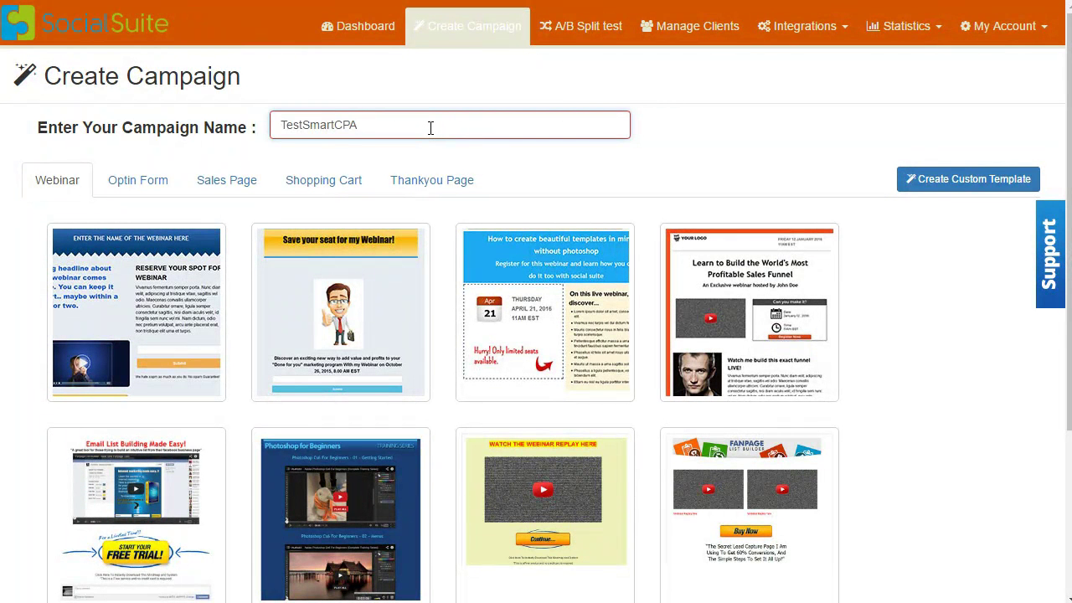
click(936, 182)
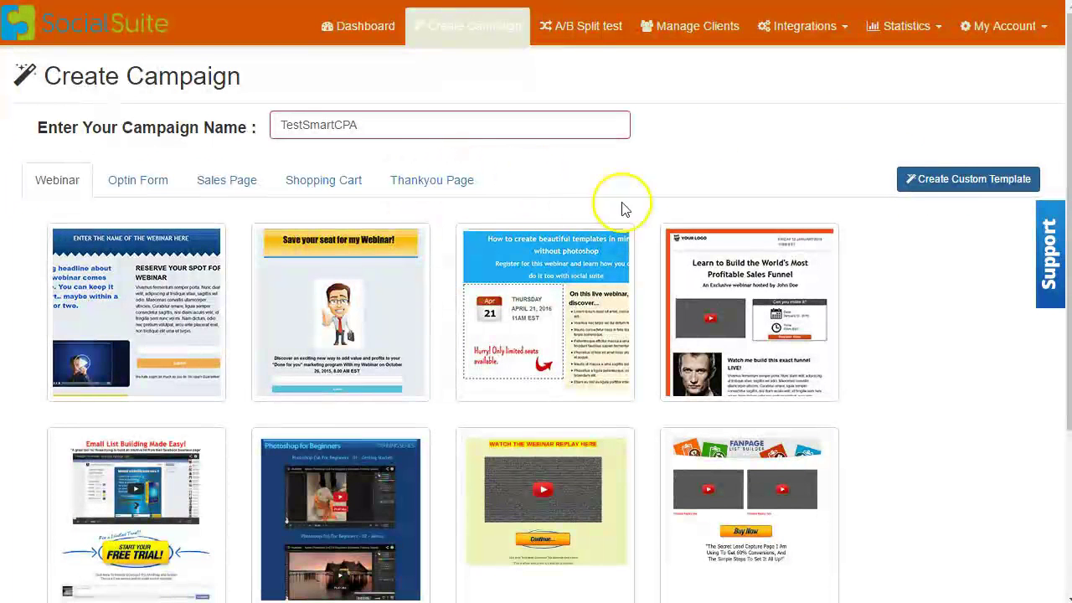
click(969, 182)
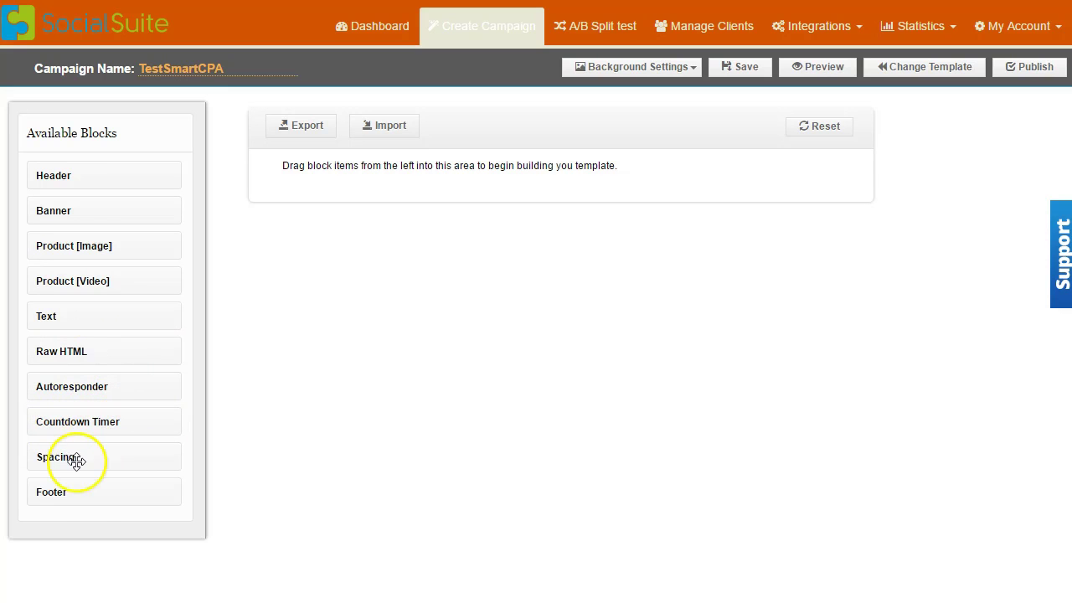
click(397, 249)
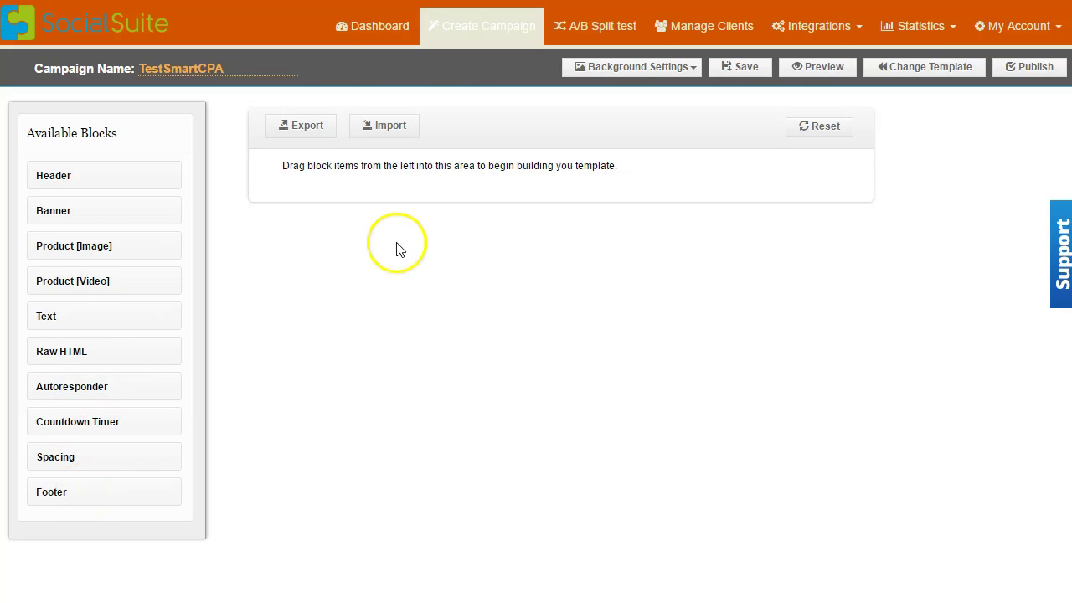
click(586, 143)
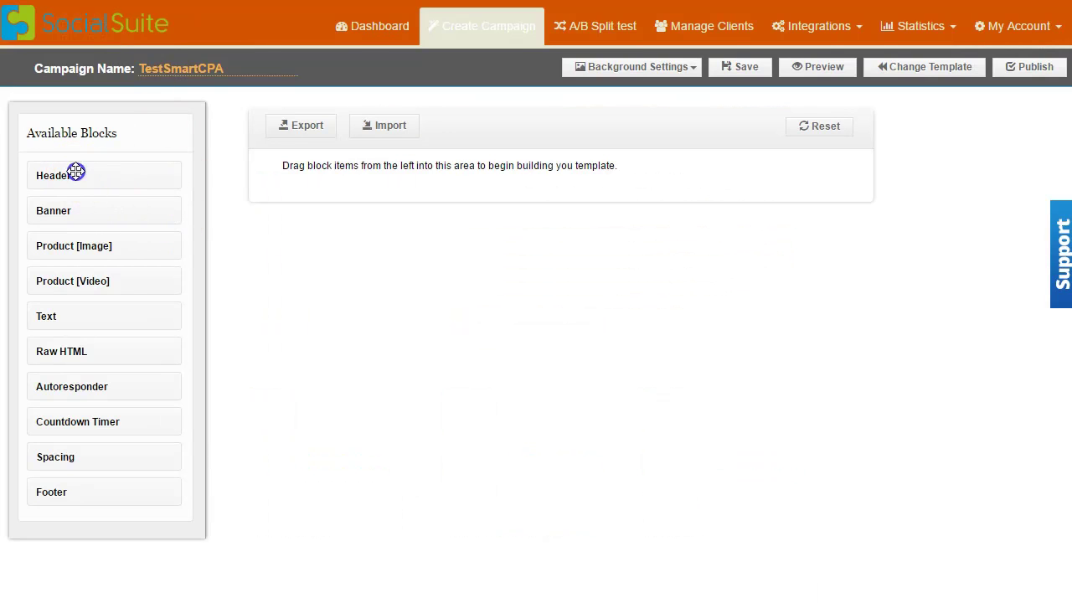
Step: Add a Header block to the empty template with the text "PayDay Loans Flexible payment Optinos"
drag(75, 174, 383, 182)
click(433, 244)
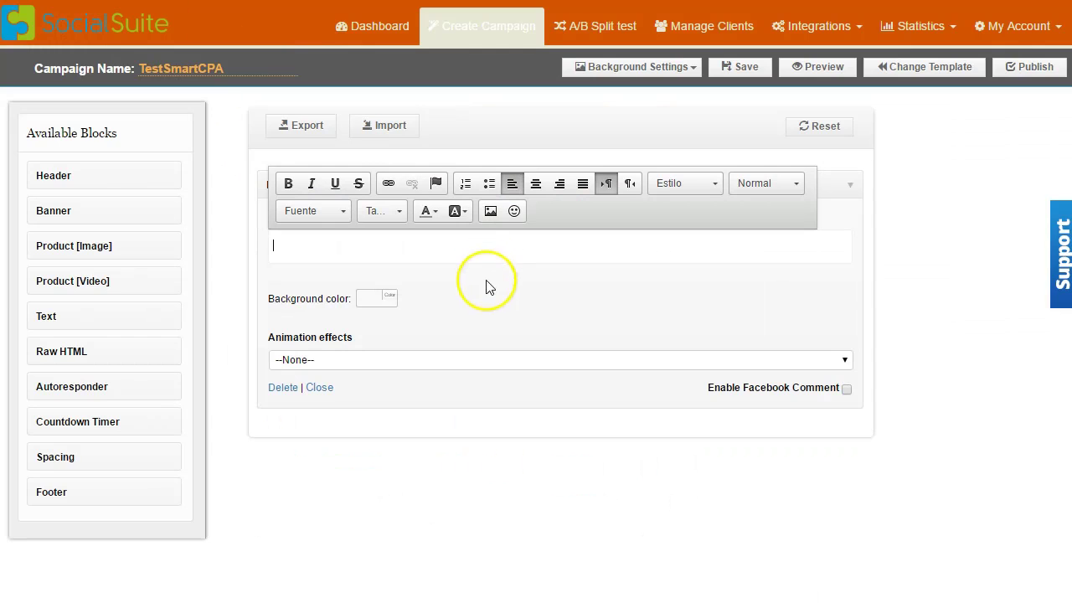
click(466, 248)
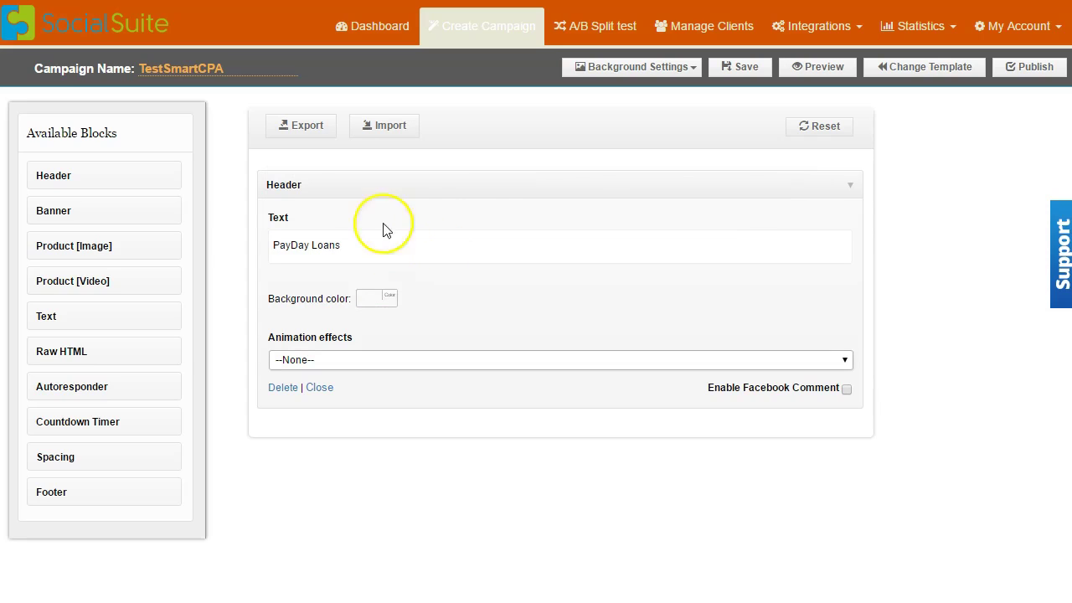
click(380, 245)
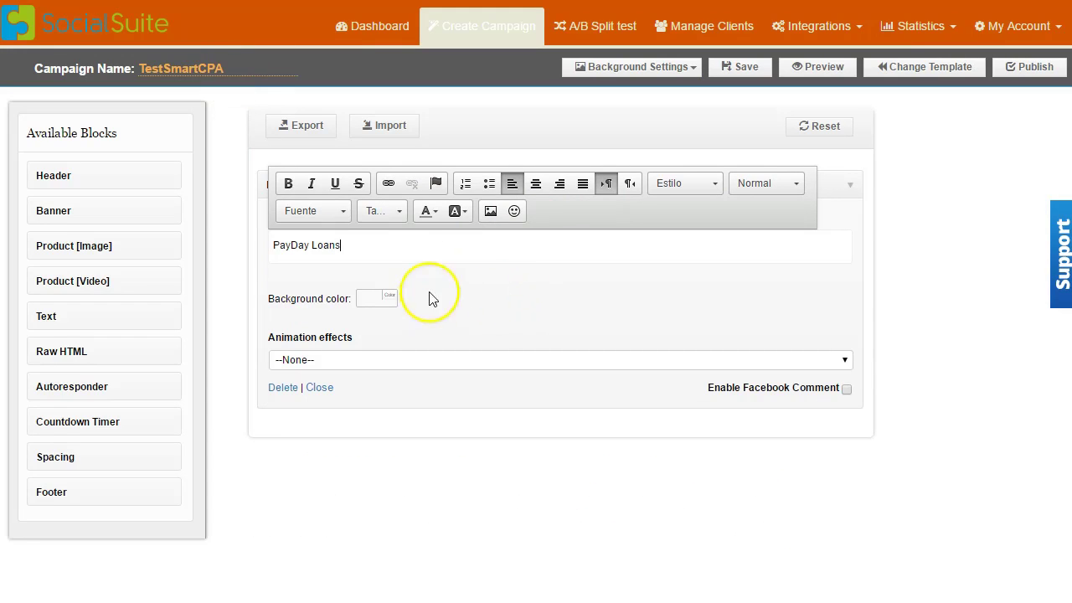
click(417, 246)
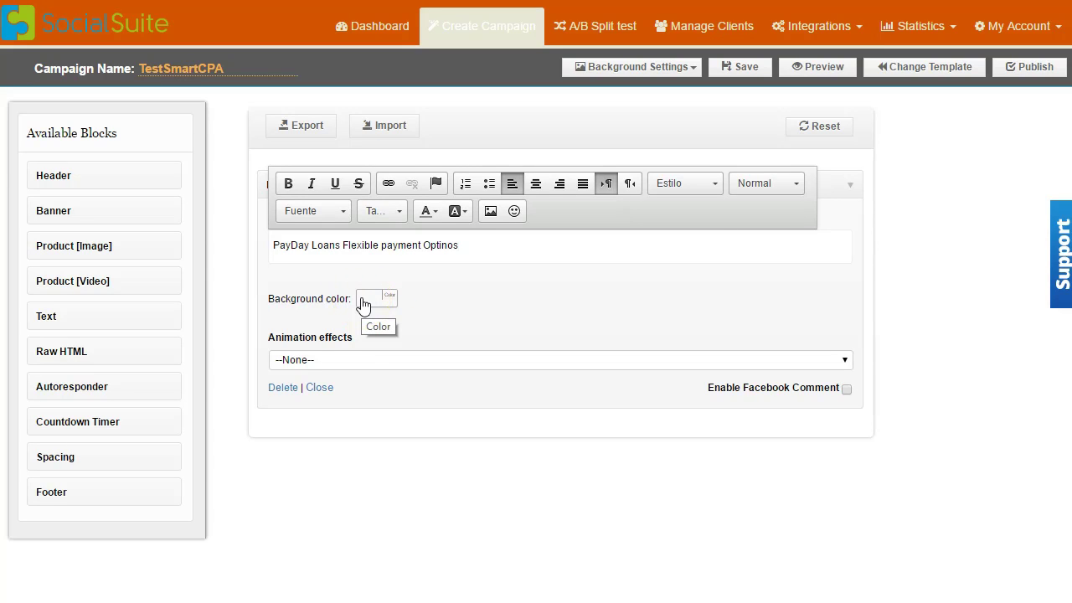
Step: Look through the Header block's animation effects, leave the effect at None and collapse the block
click(345, 360)
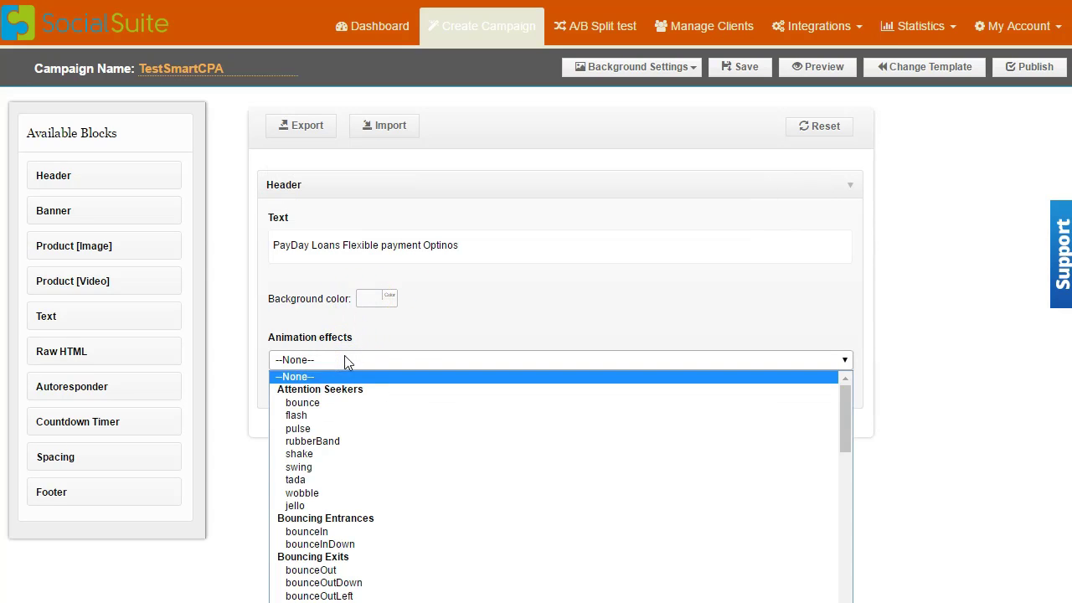
scroll(373, 459, down, 5)
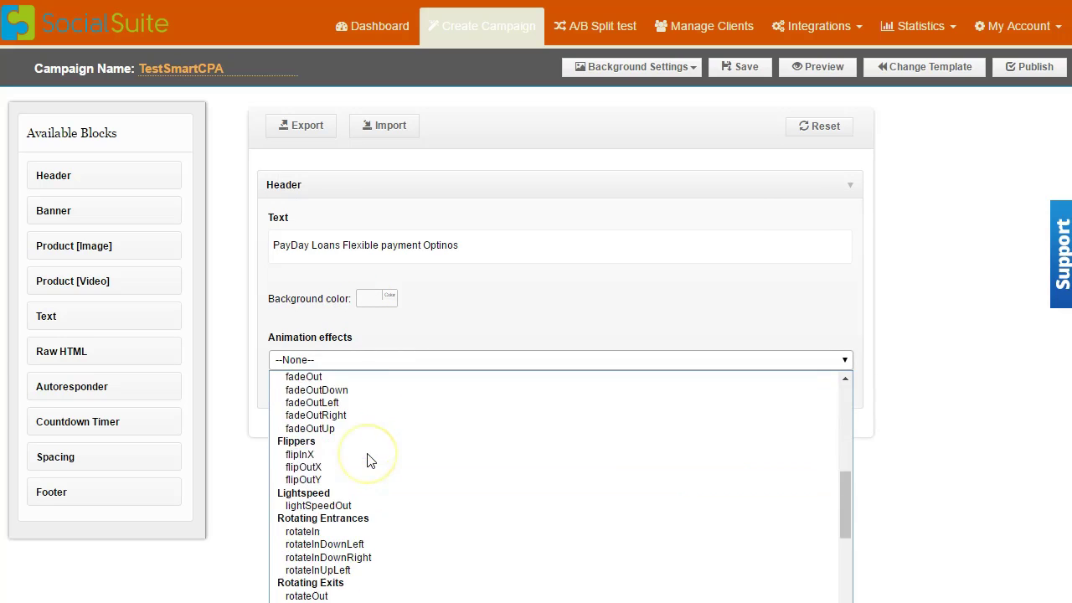
scroll(371, 461, down, 6)
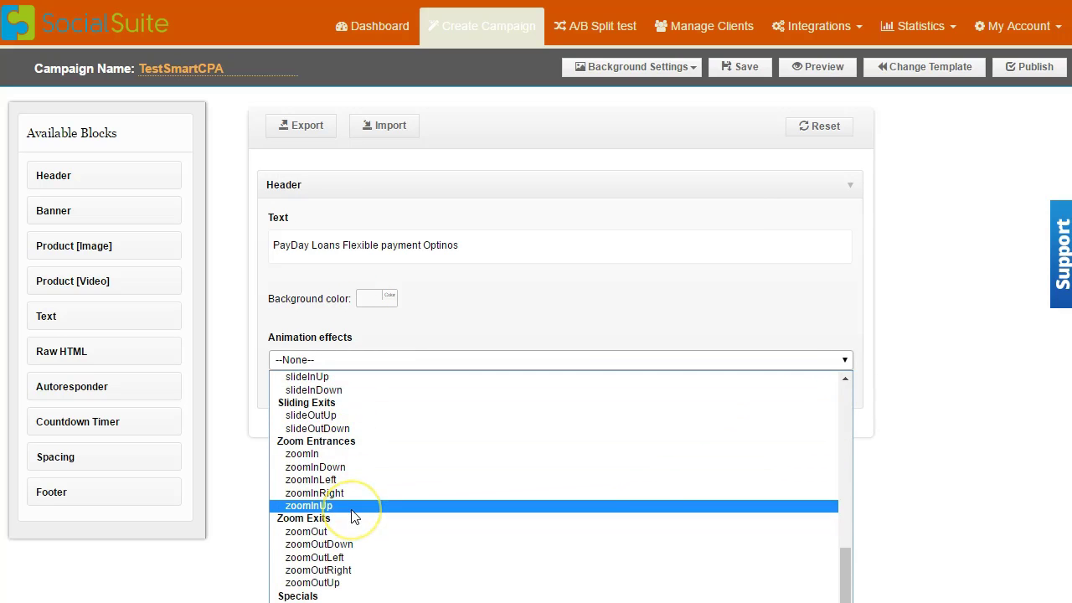
scroll(352, 514, up, 11)
click(567, 294)
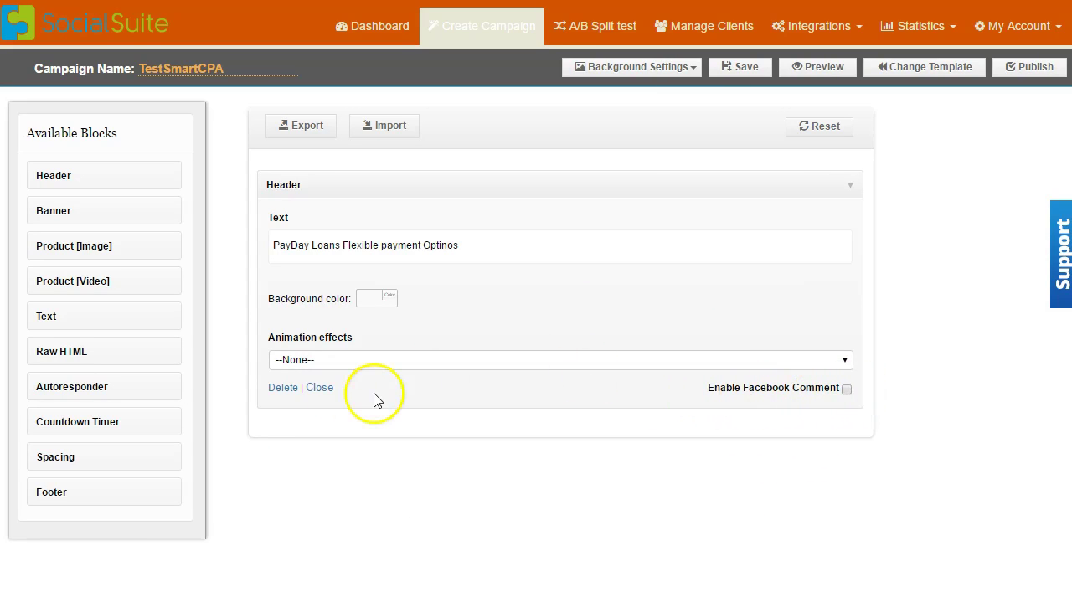
click(318, 389)
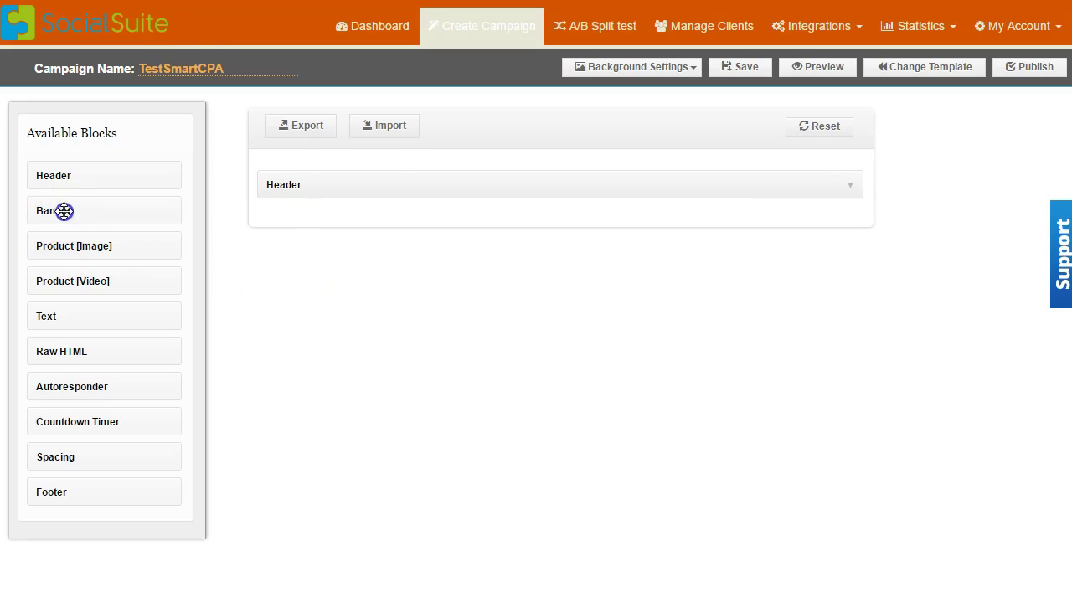
Step: Add a Banner block below the Header, and open its image upload dialog and cancel it
drag(63, 211, 390, 231)
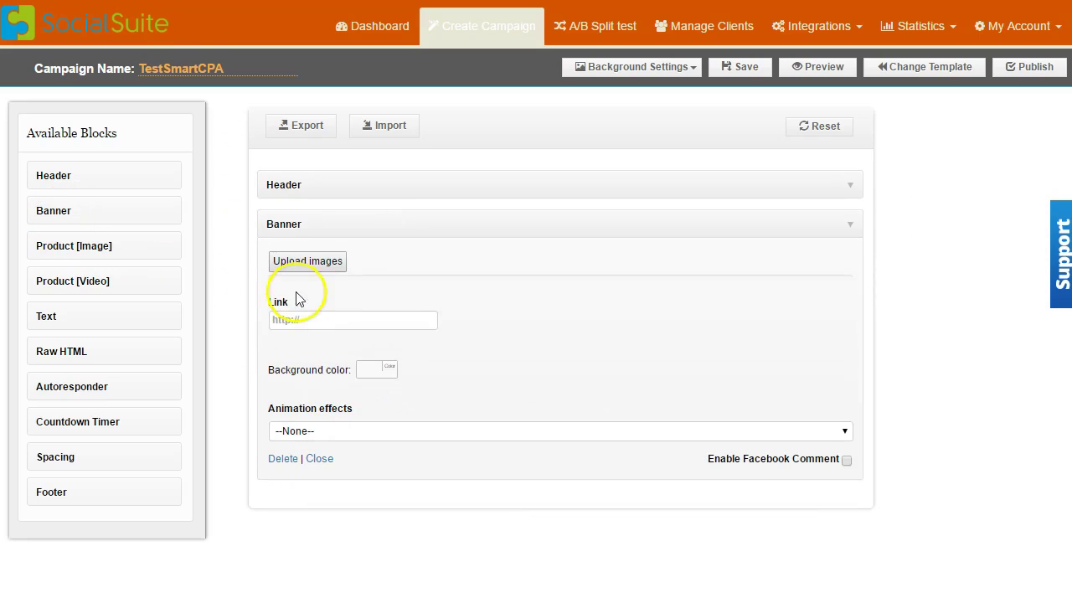
click(307, 262)
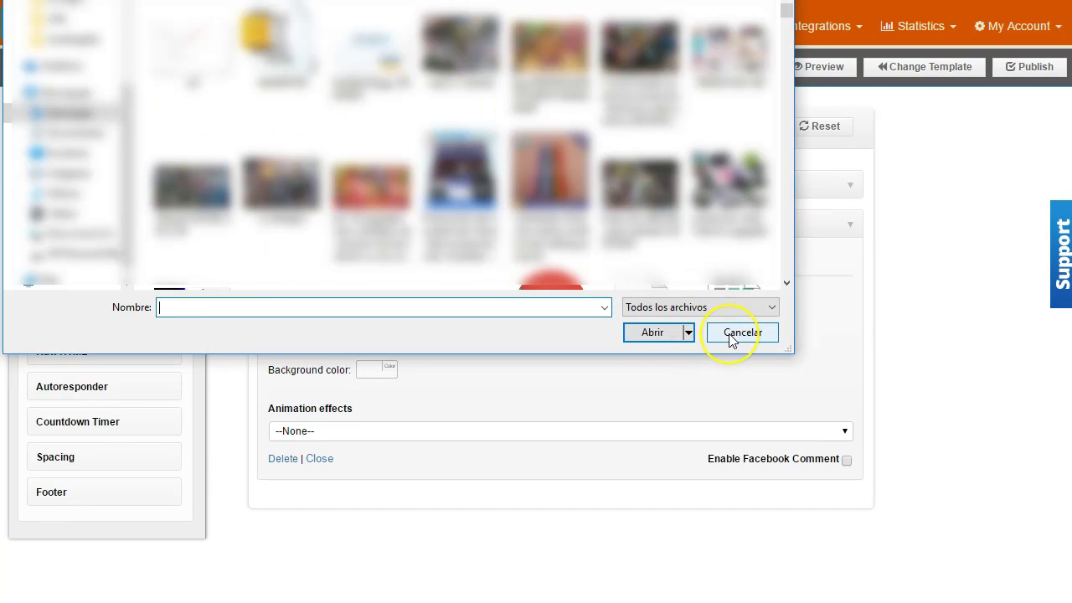
click(731, 335)
click(326, 318)
Step: Upload the octane2 image to the Banner block and collapse the block
click(321, 260)
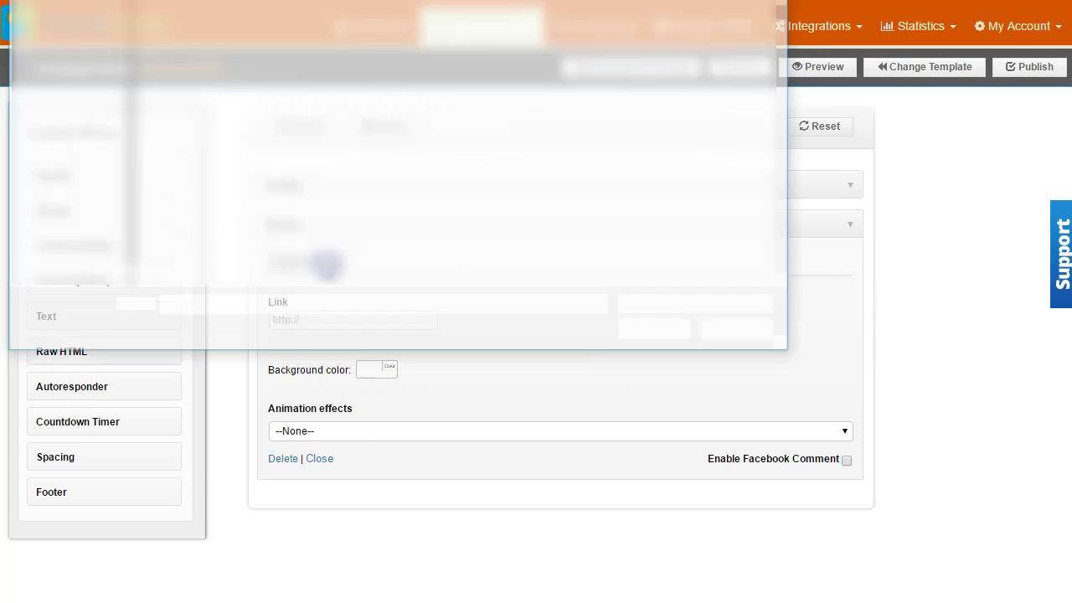
scroll(737, 117, down, 3)
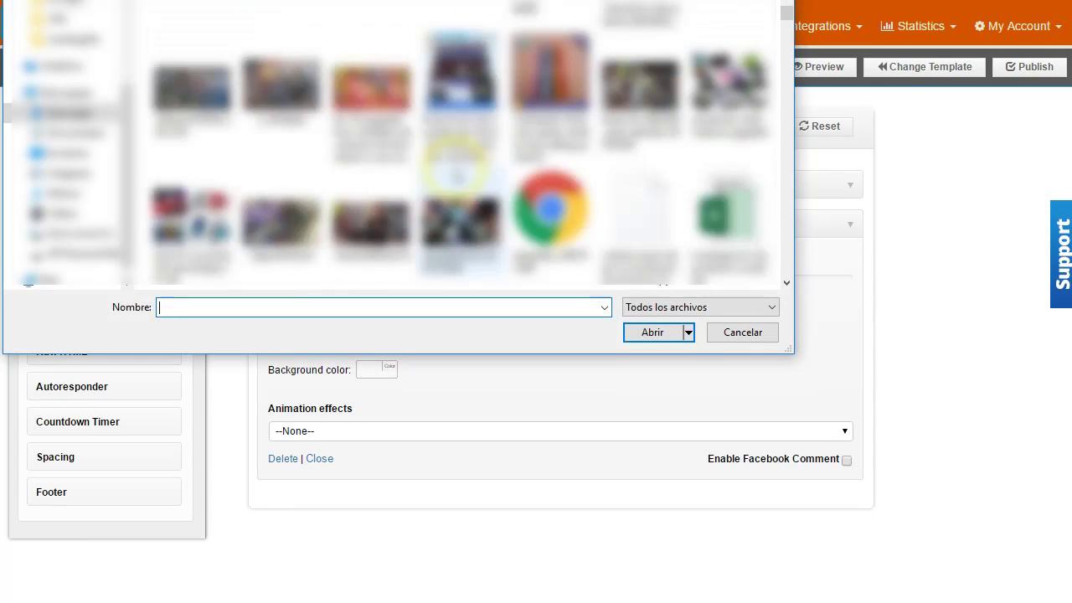
scroll(383, 172, down, 5)
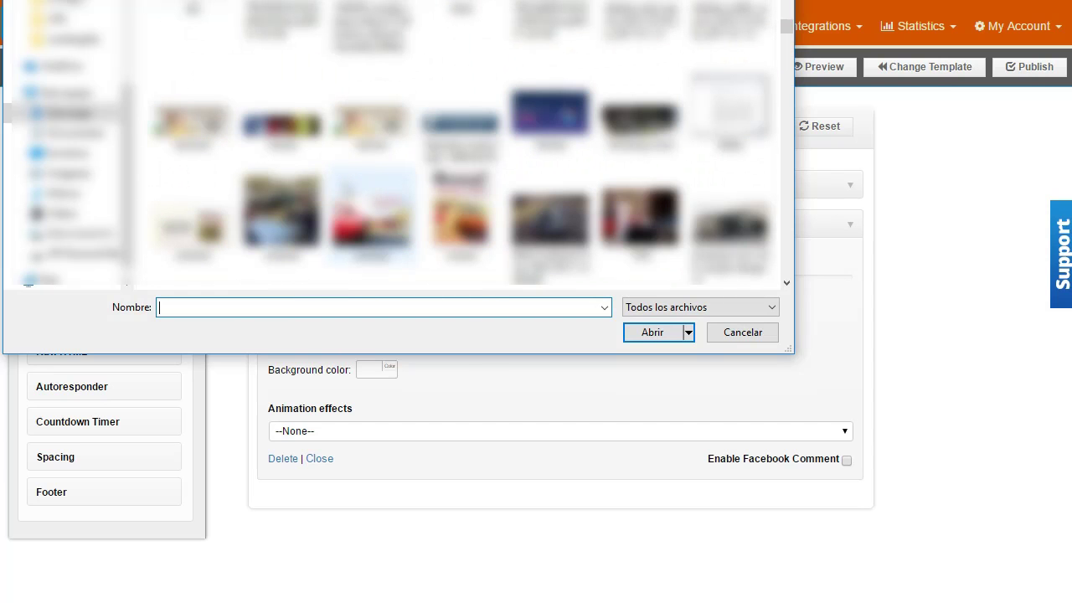
click(373, 214)
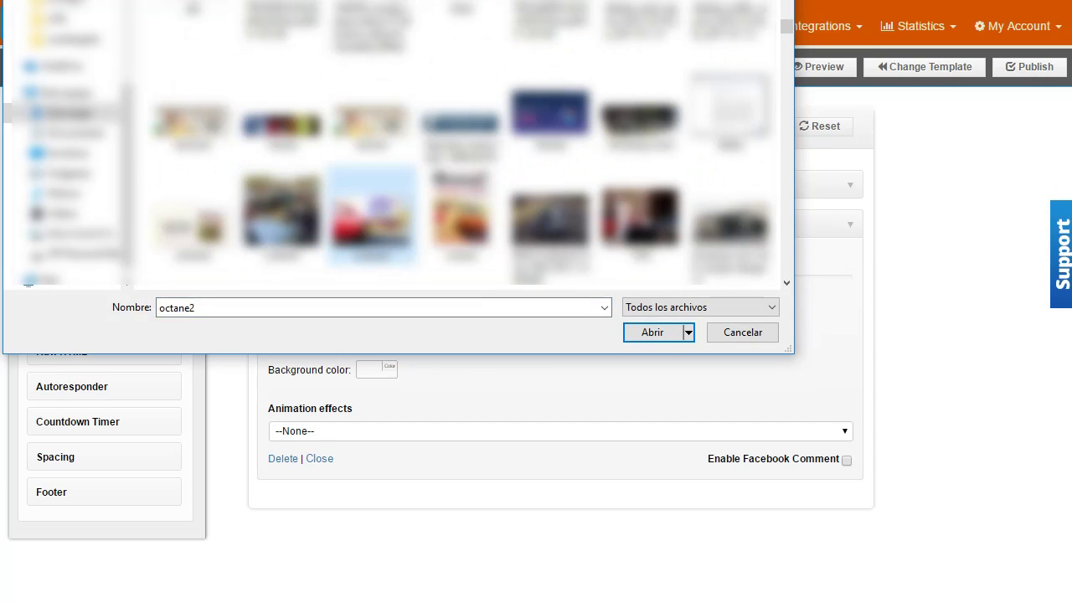
click(652, 332)
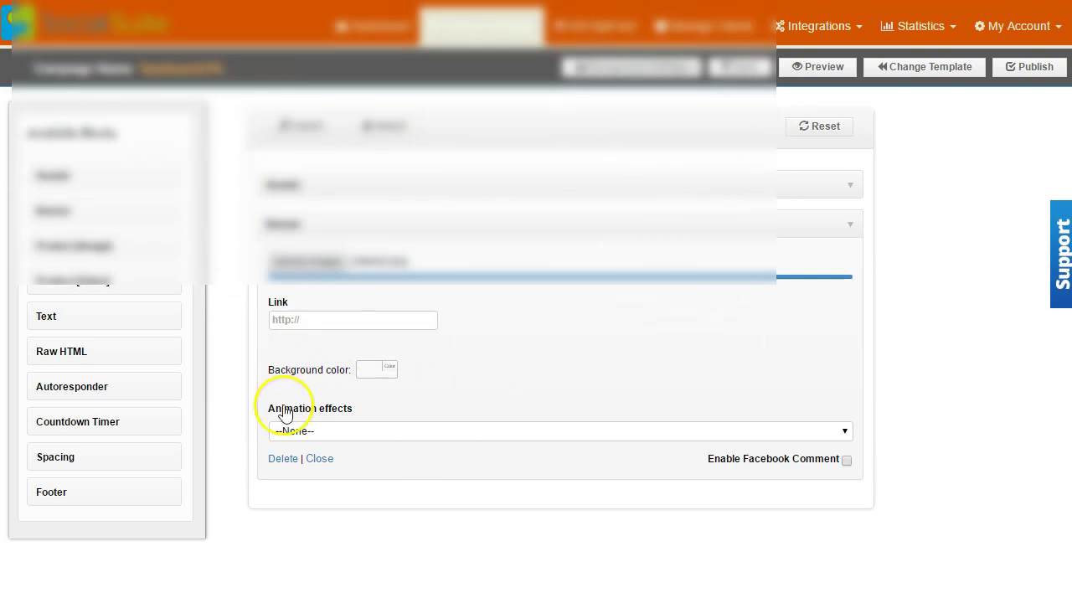
click(385, 432)
click(385, 445)
click(323, 461)
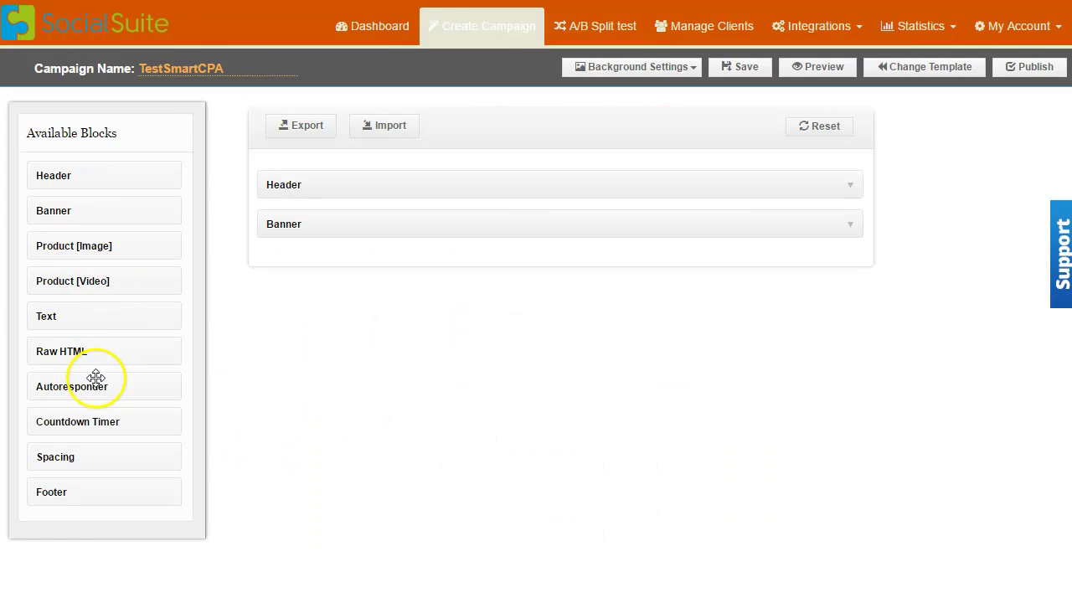
Step: Add two Text blocks side by side below the Banner block, narrowing and collapsing each one
drag(79, 313, 400, 251)
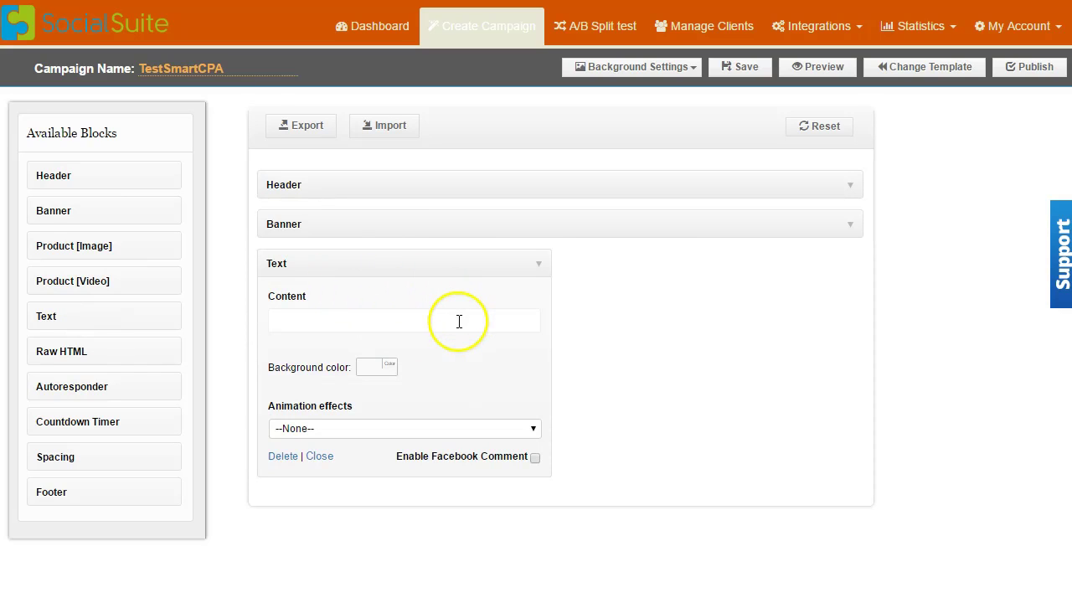
click(537, 264)
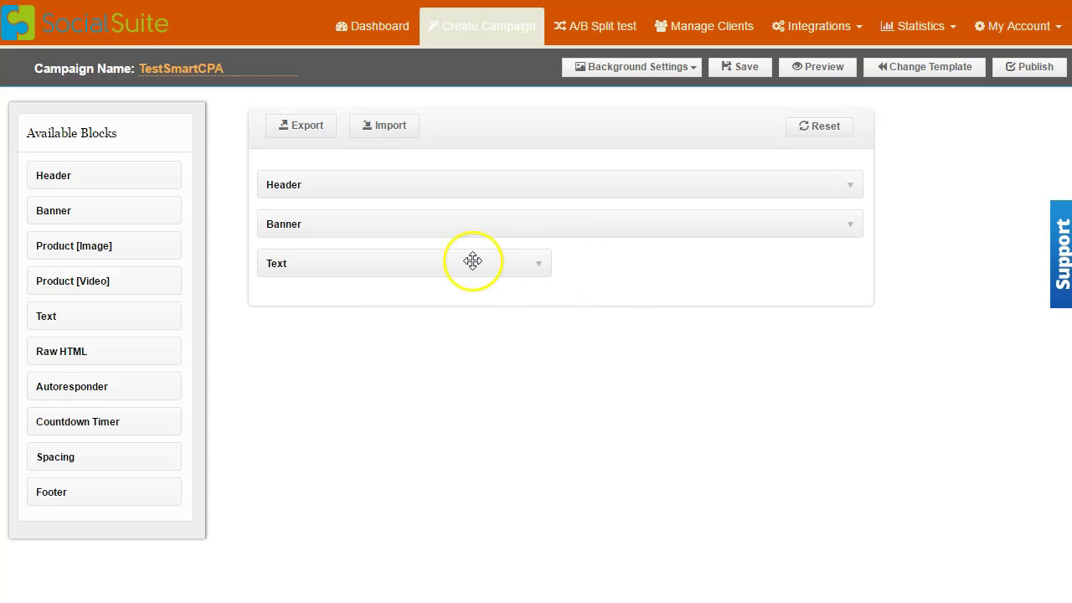
drag(545, 263, 490, 270)
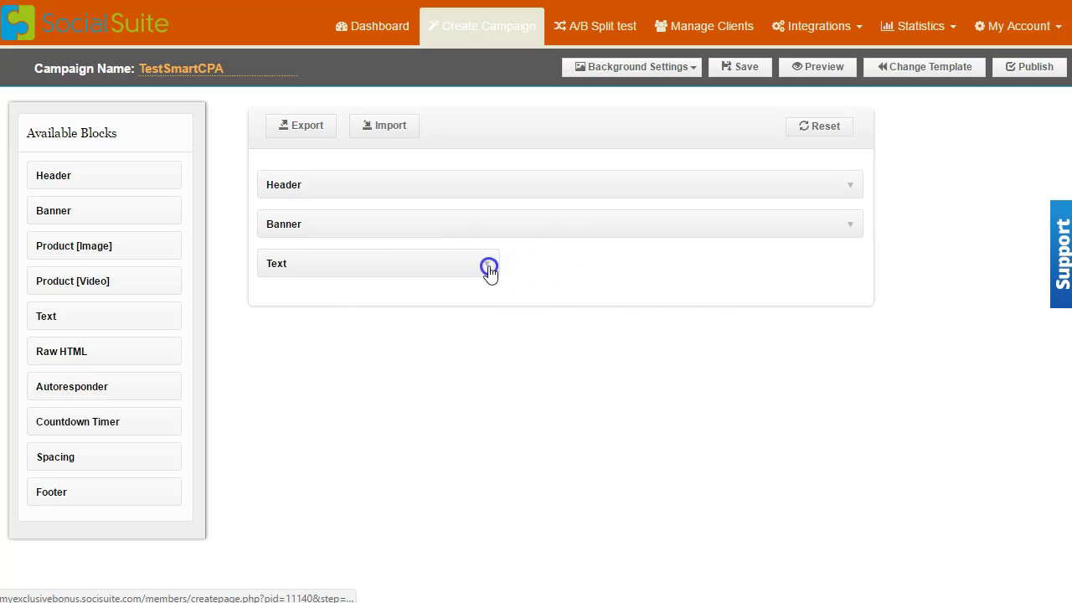
drag(60, 321, 514, 265)
mouse_move(778, 270)
mouse_down()
mouse_move(797, 264)
mouse_move(678, 266)
mouse_move(689, 267)
mouse_up()
click(792, 266)
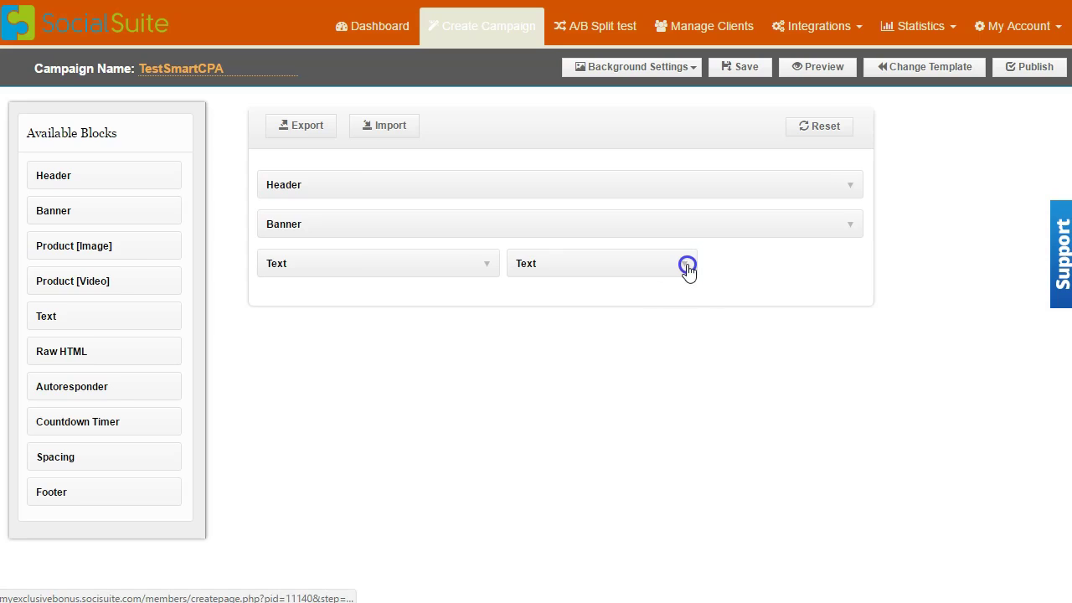
Step: Add a third Text block, narrow the first one to fit all three in a single row, and collapse the third
mouse_move(109, 316)
mouse_down()
mouse_move(84, 327)
mouse_move(725, 270)
mouse_move(658, 269)
mouse_up()
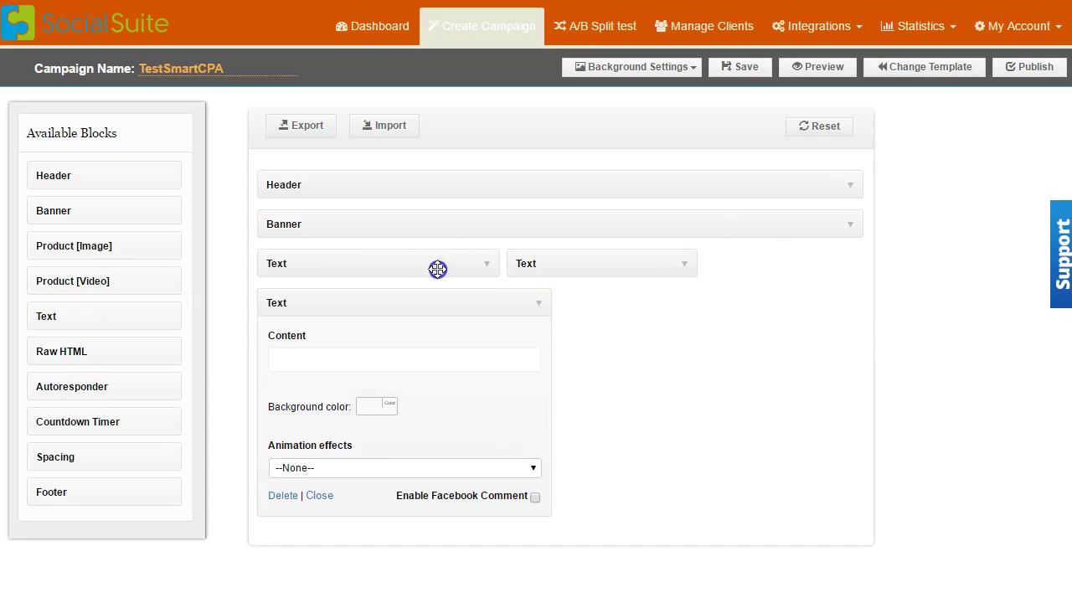
click(483, 262)
drag(495, 258, 469, 263)
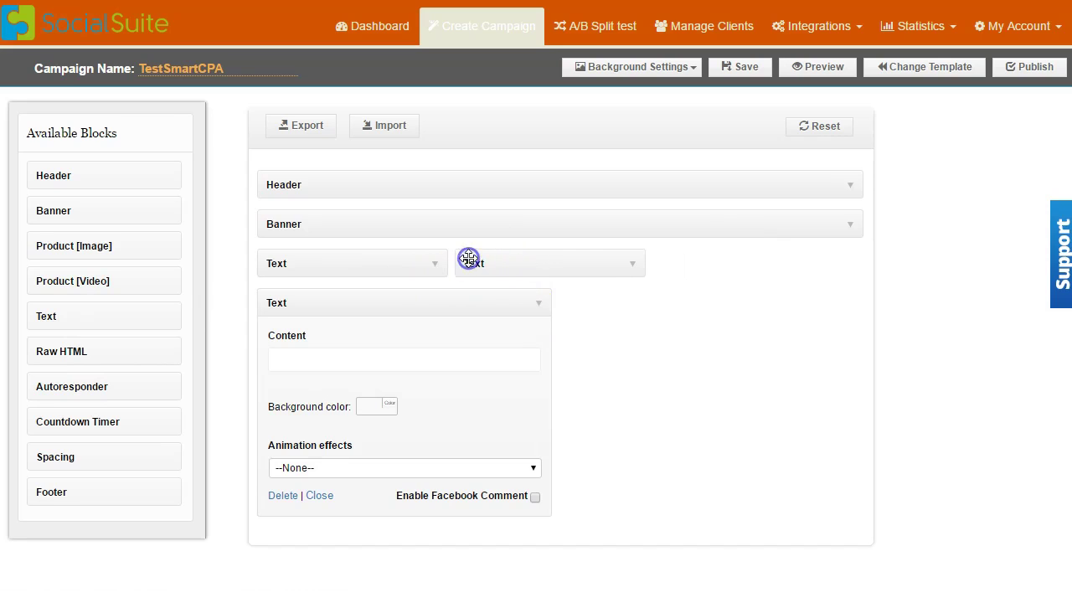
click(627, 262)
click(638, 265)
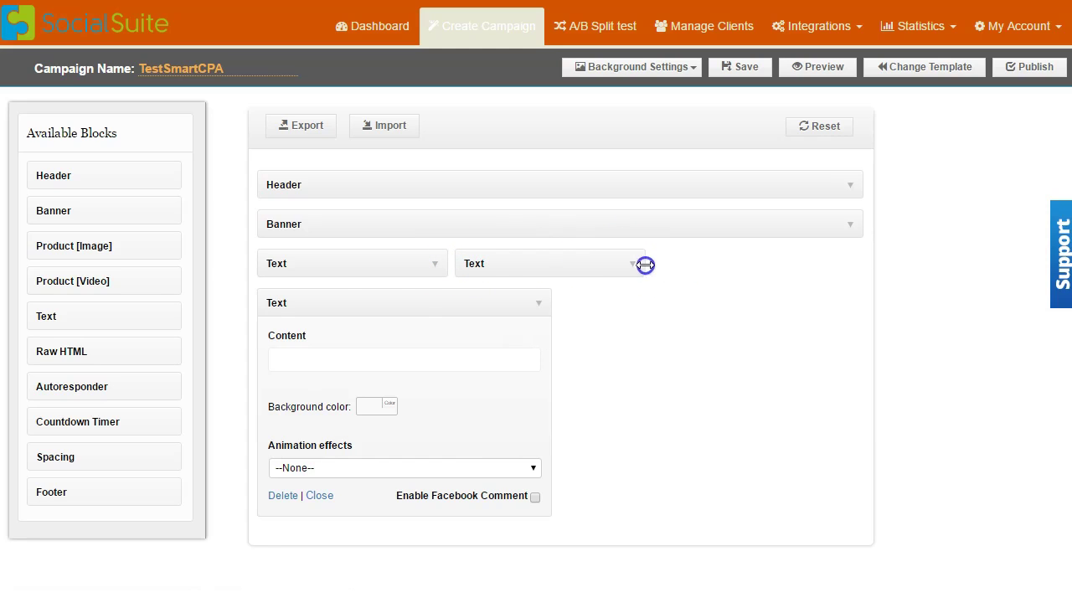
drag(373, 302, 665, 259)
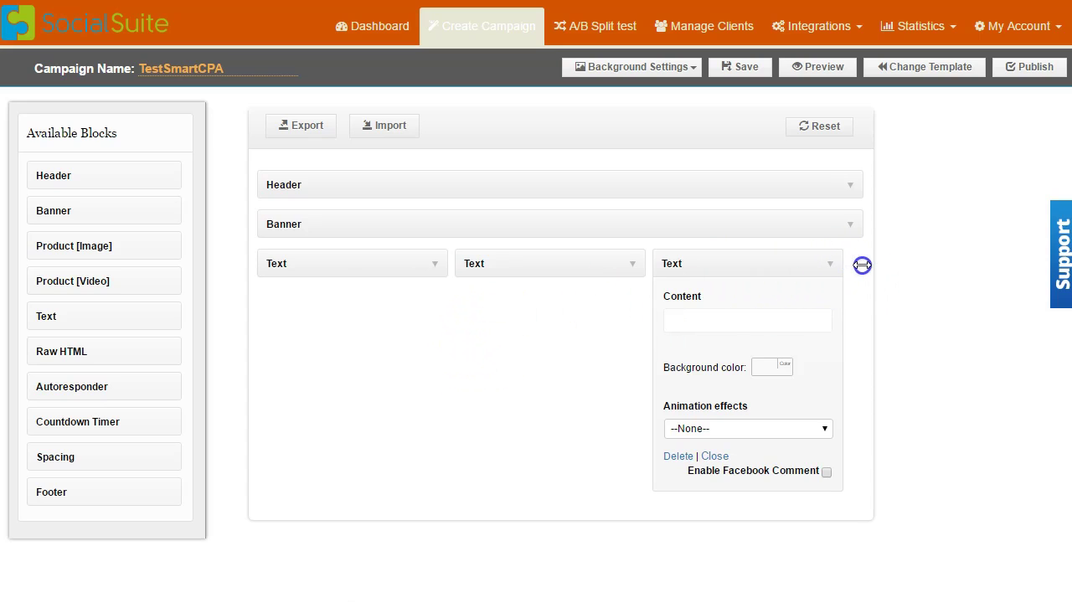
click(829, 264)
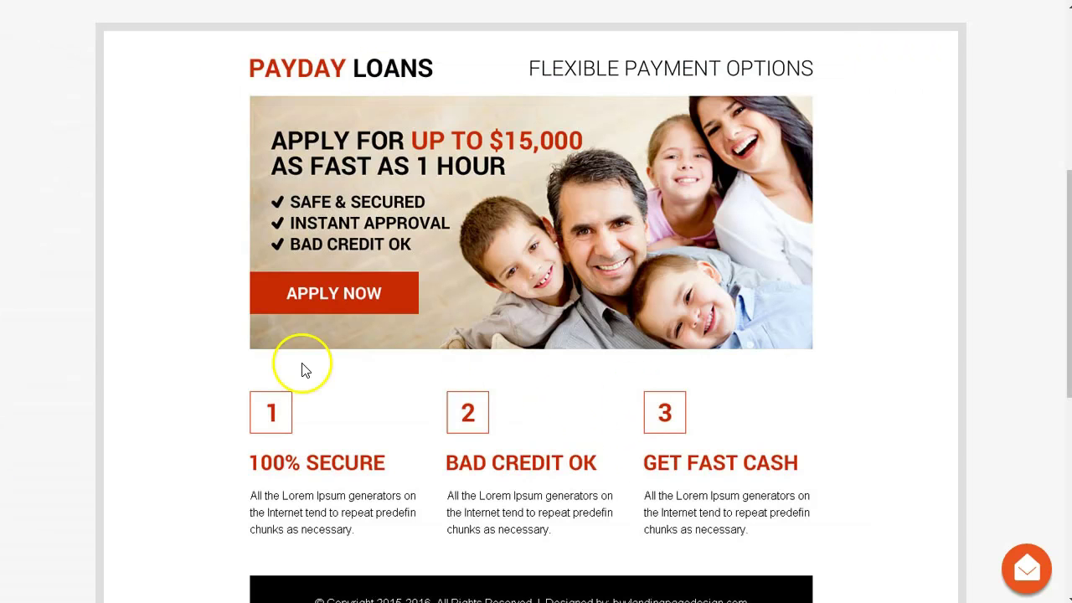
Step: Check the end of the reference landing page and add a second Banner block below the Text row, collapsed
scroll(300, 365, down, 3)
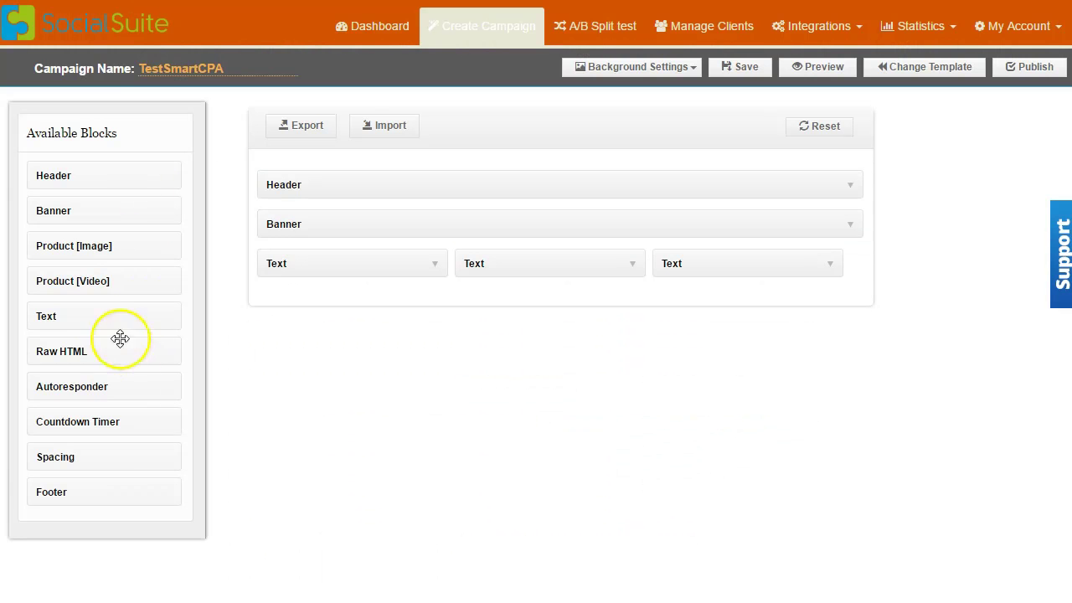
drag(74, 210, 488, 306)
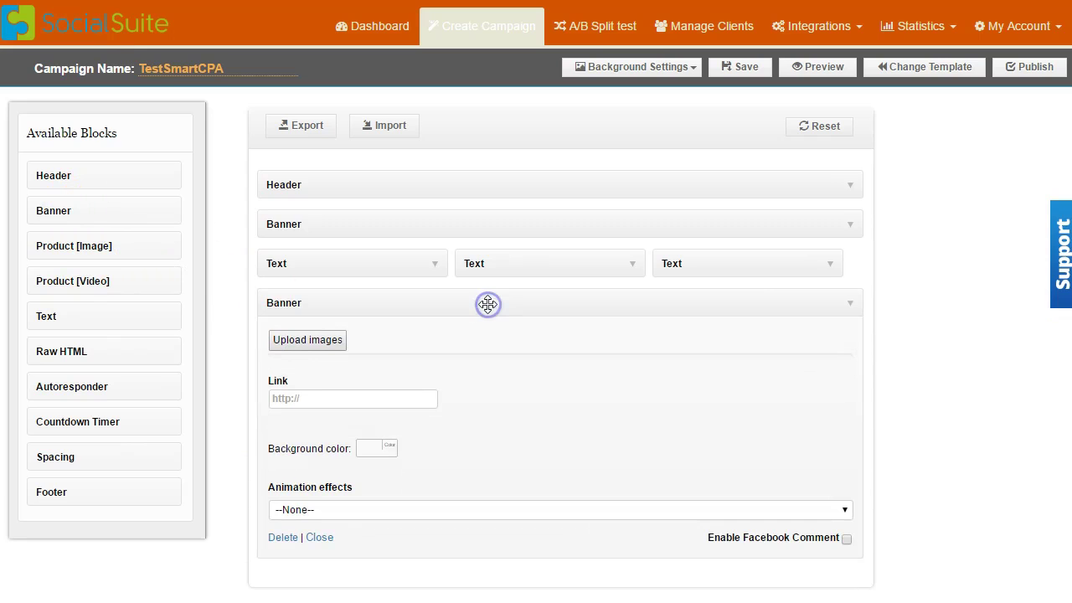
click(847, 304)
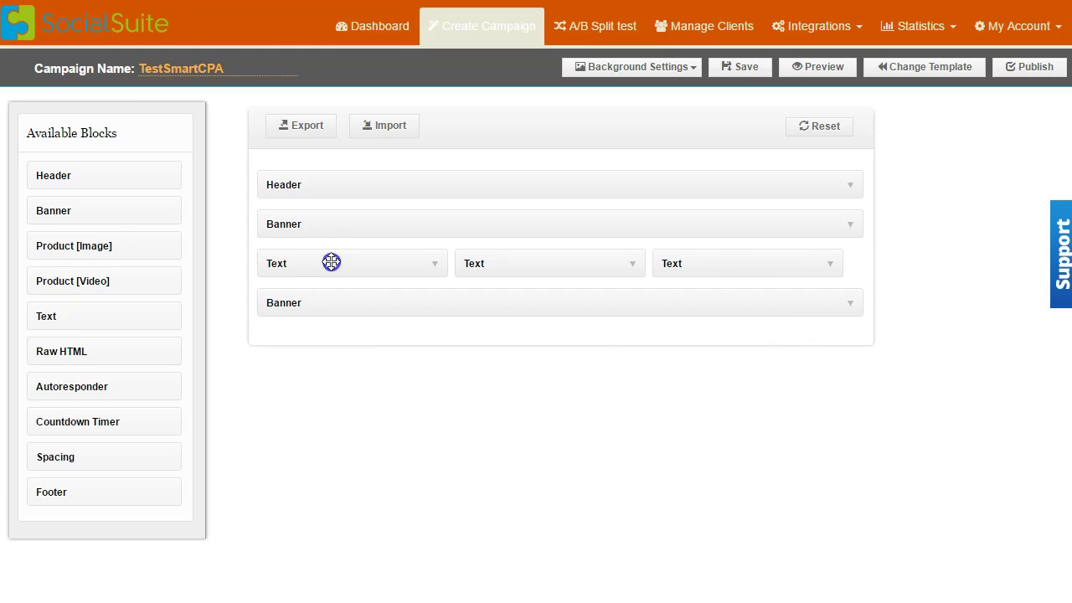
Step: Expand the Header block, select "PayDay Loans" in its text and look through the font, size and style choices
click(848, 186)
click(339, 246)
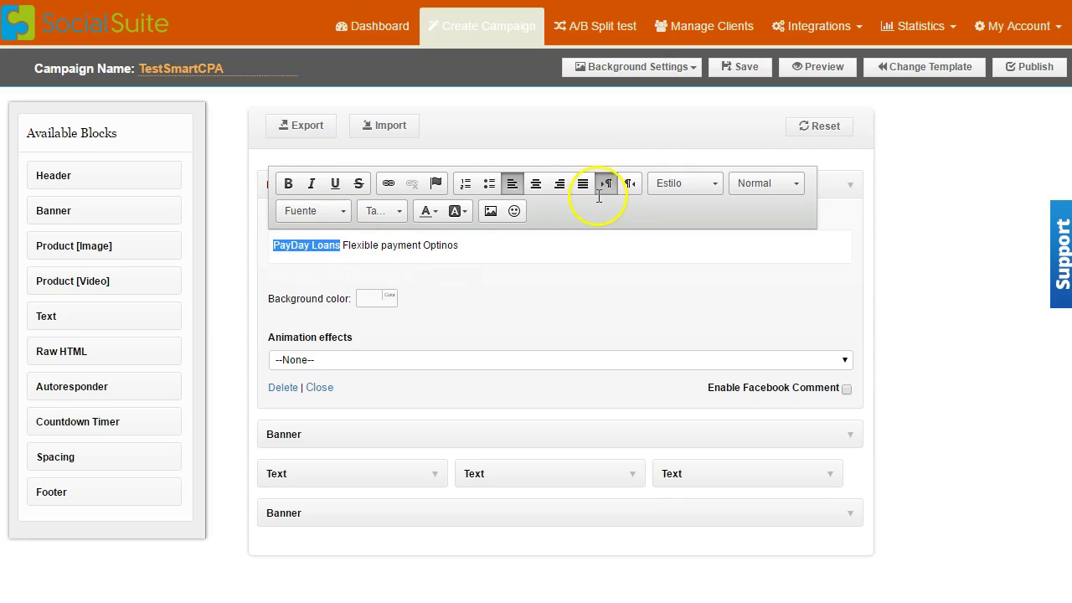
click(318, 210)
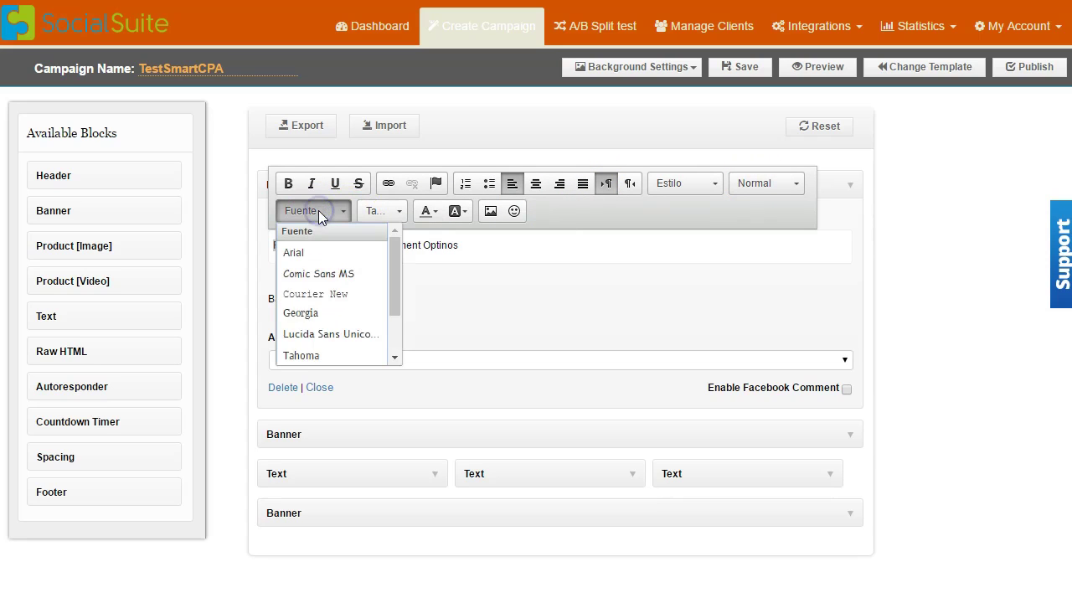
click(394, 211)
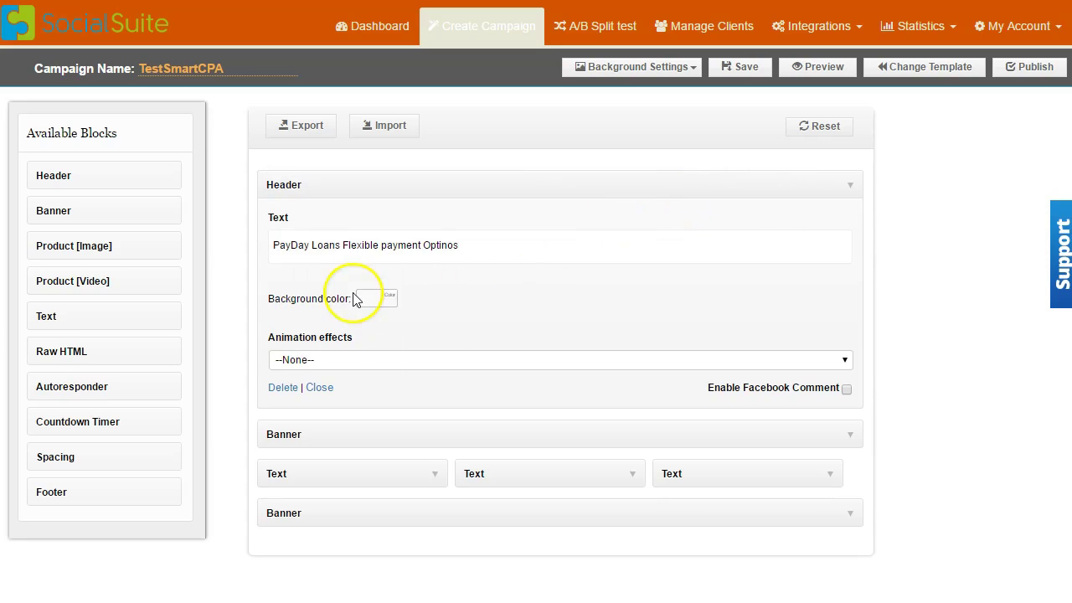
click(300, 244)
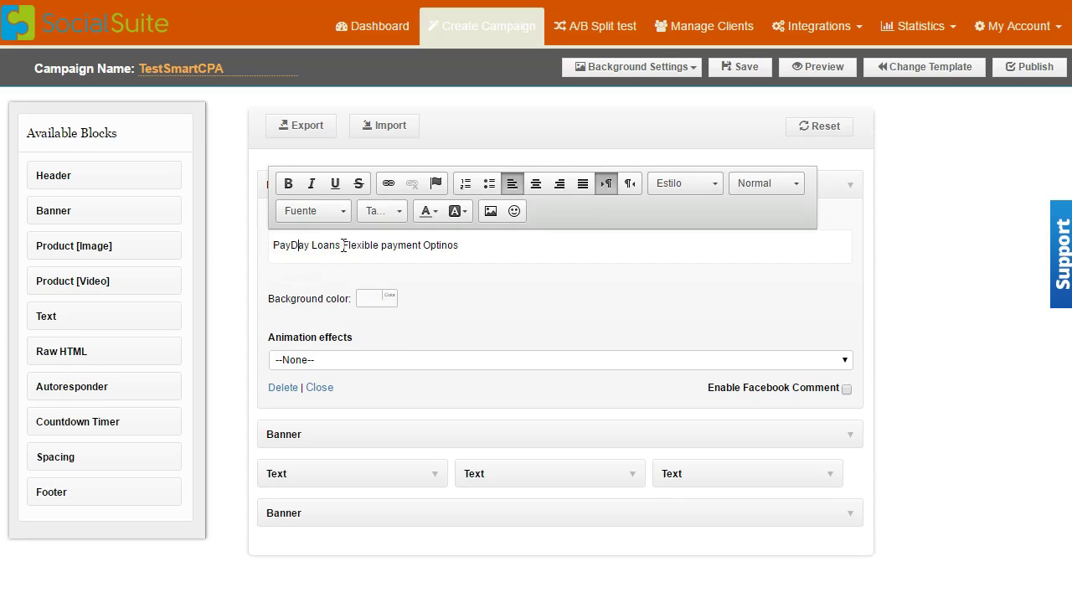
click(710, 182)
mouse_move(767, 224)
mouse_down()
mouse_move(767, 305)
mouse_move(761, 206)
mouse_up()
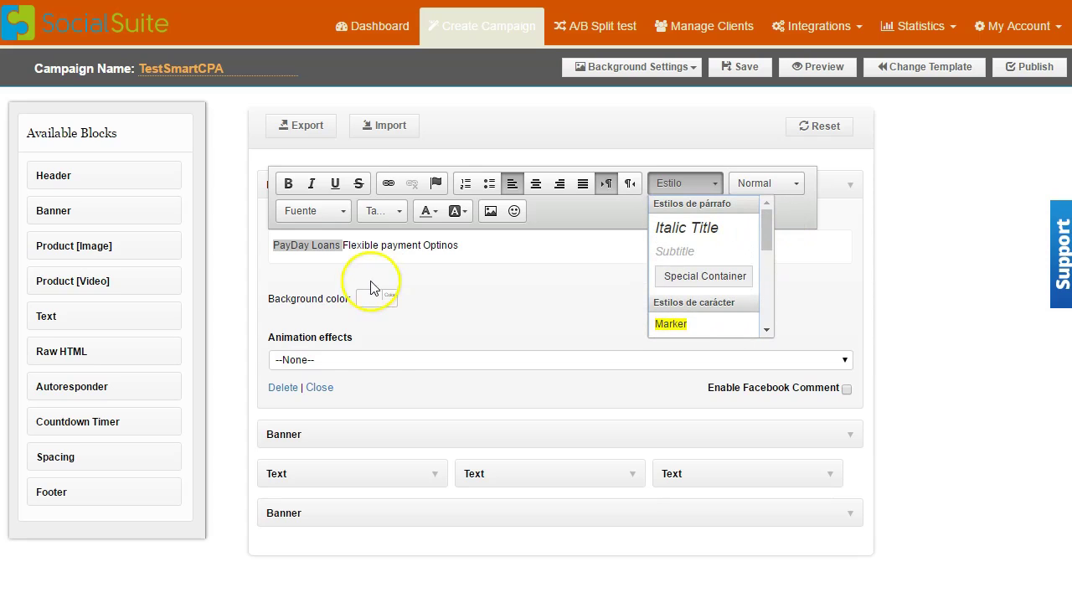
click(333, 211)
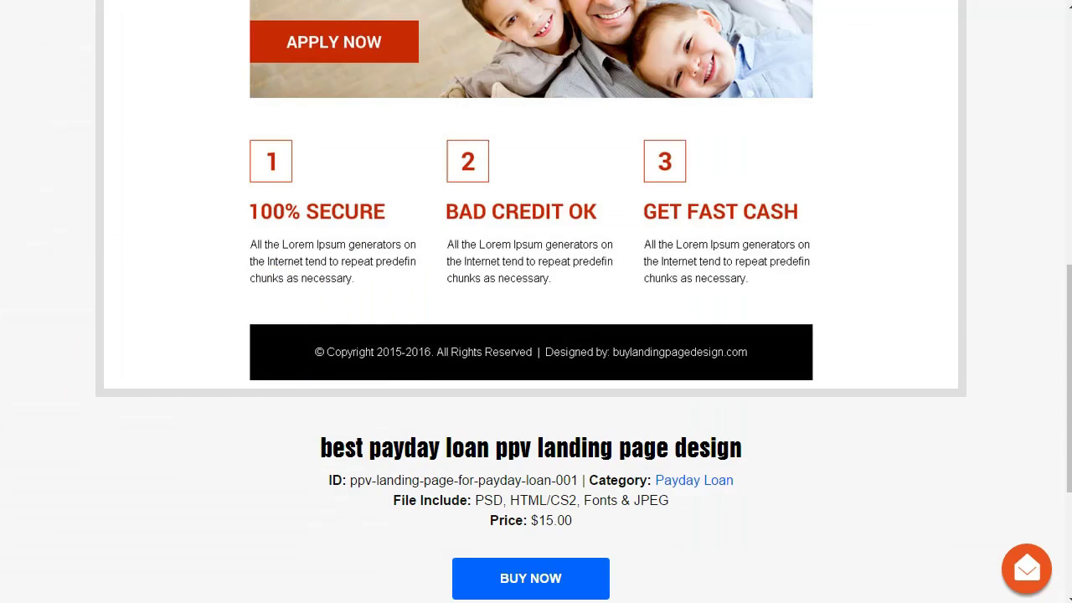
Step: Check the heading on the reference landing page and set the font of "PayDay Loans" to Lucida Sans Unicode
scroll(264, 181, up, 8)
scroll(263, 210, down, 3)
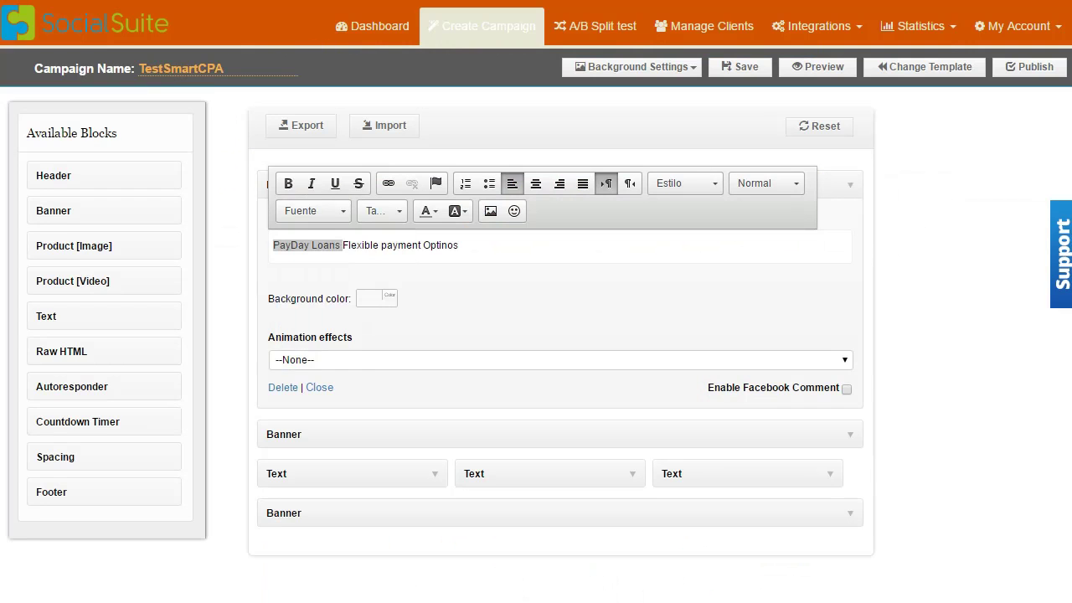
click(343, 212)
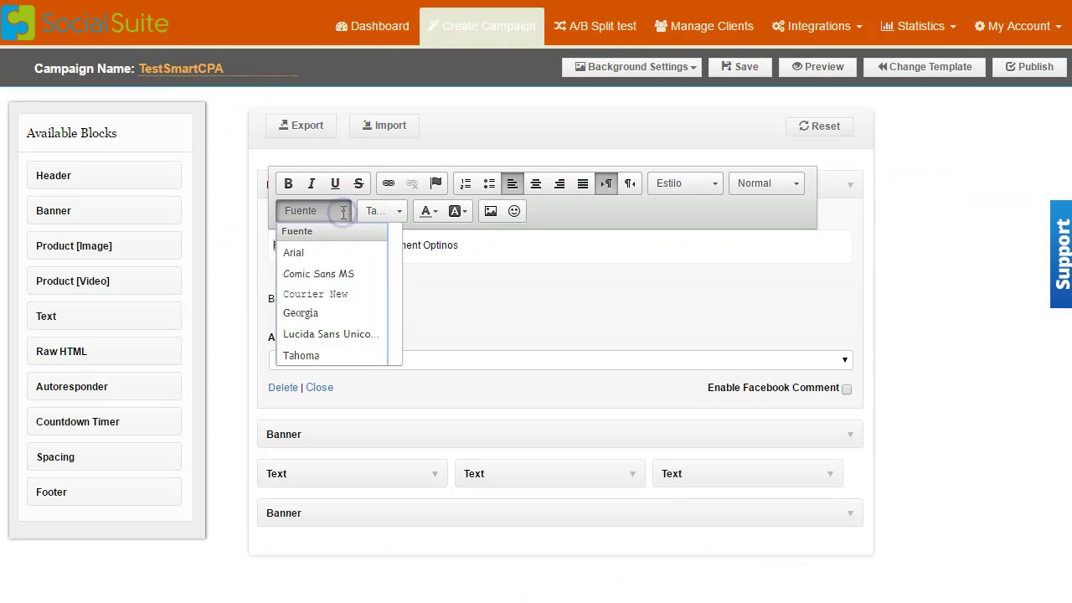
scroll(318, 306, down, 2)
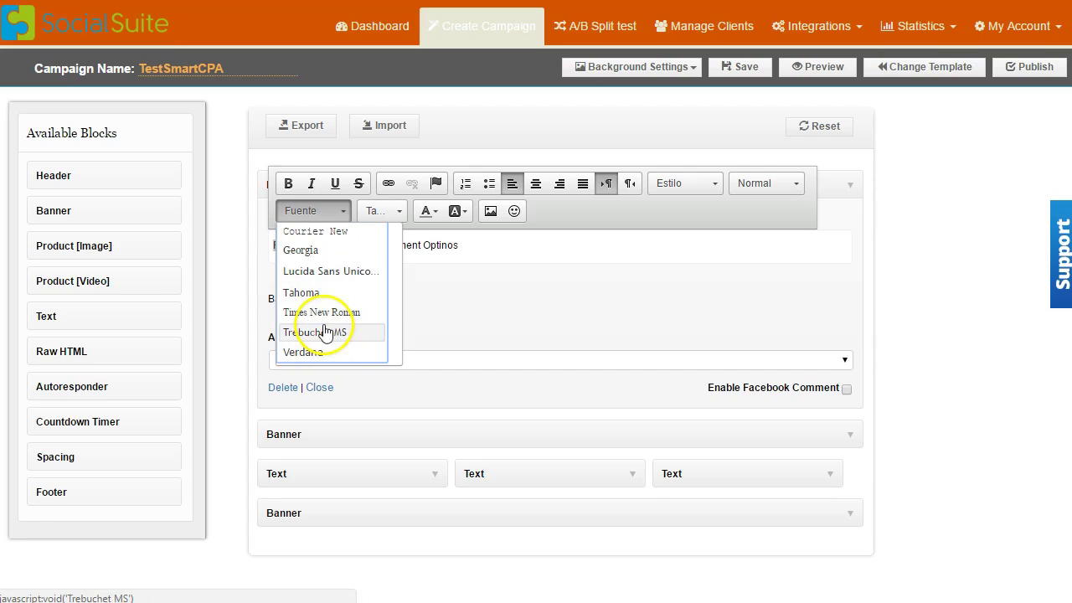
click(343, 273)
Step: Set the font size of "PayDay Loans" in the Header text to 36
click(384, 211)
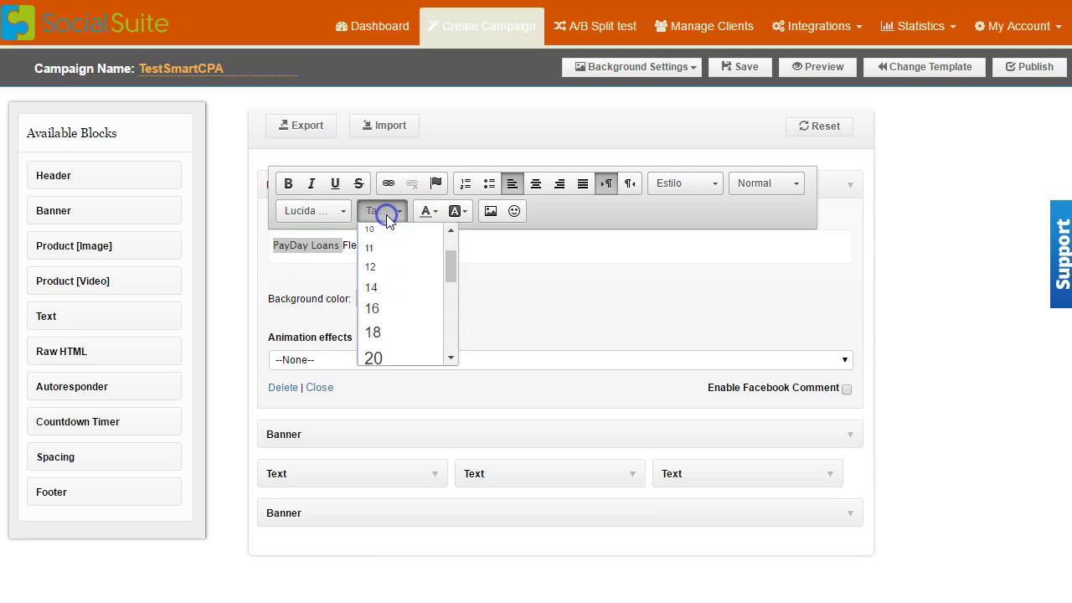
scroll(382, 335, down, 2)
click(381, 346)
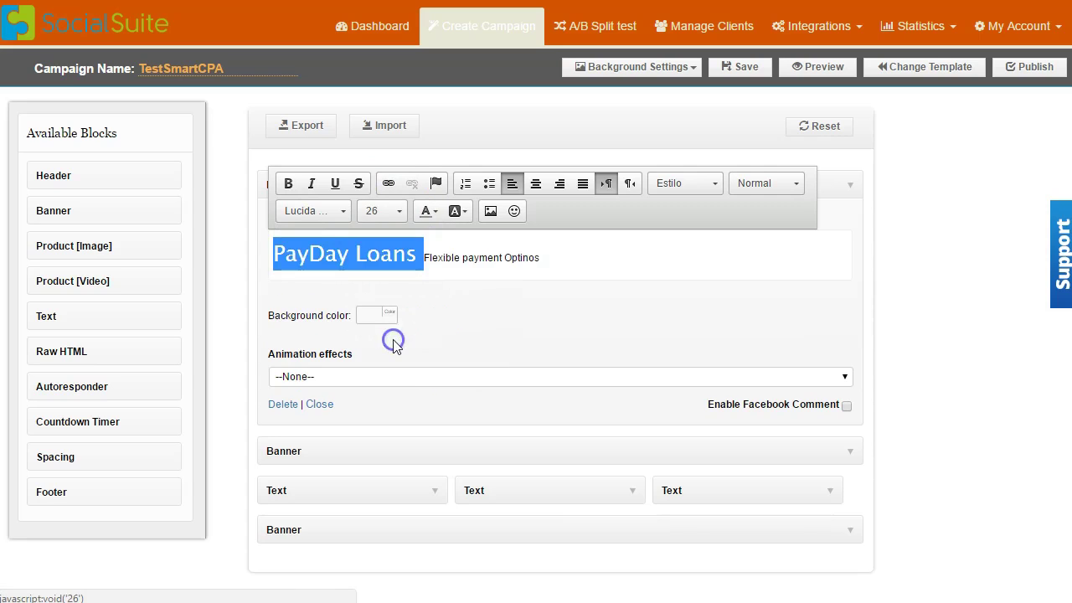
click(387, 211)
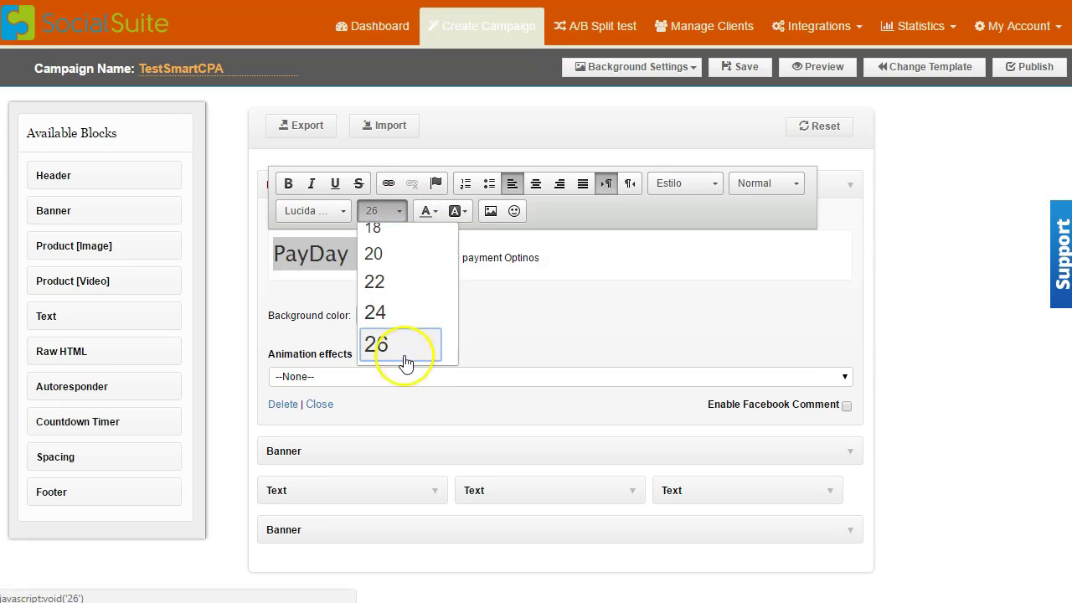
scroll(414, 327, up, 2)
scroll(407, 327, down, 3)
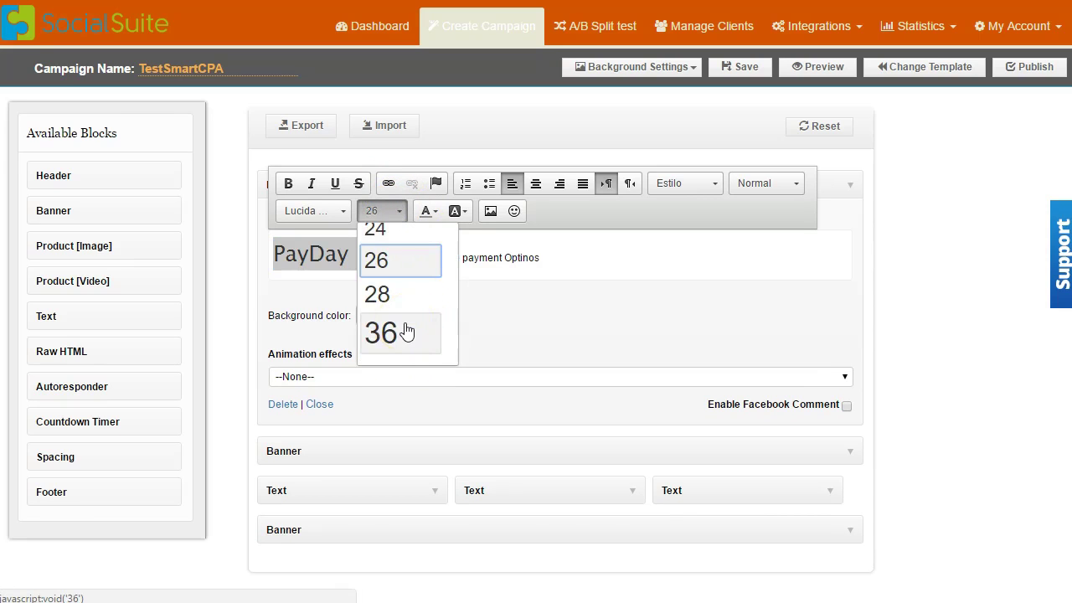
click(406, 332)
click(665, 268)
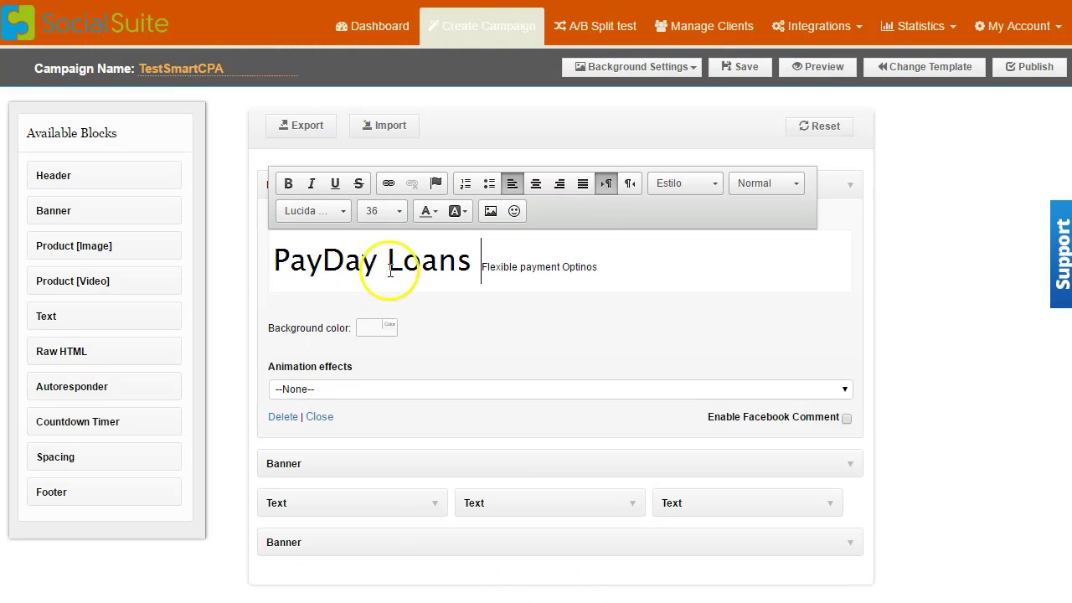
Step: Color the word "PayDay" in the Header text red
drag(381, 260, 266, 262)
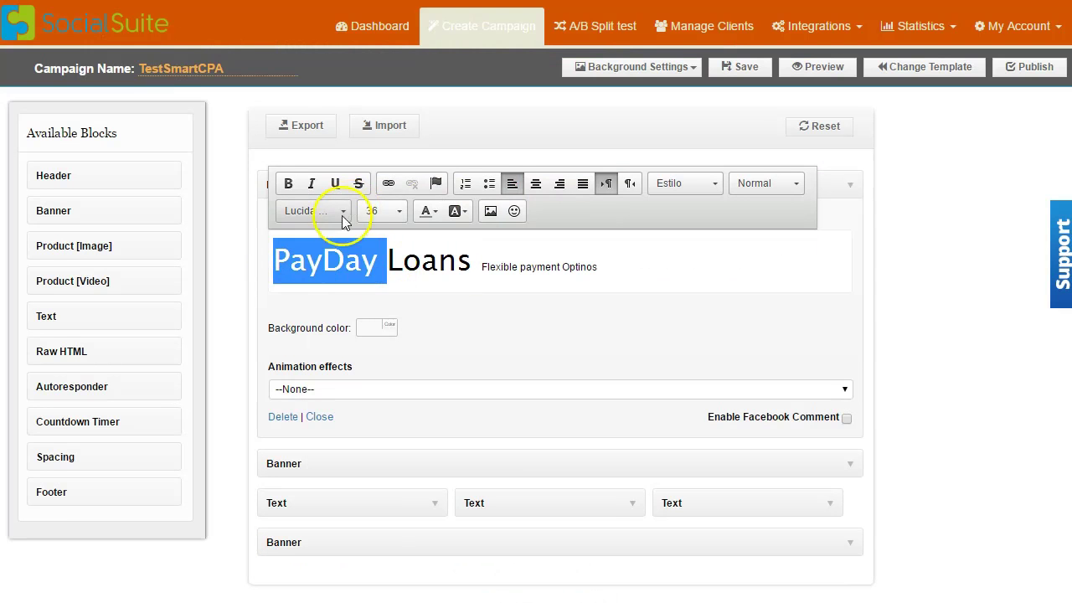
click(435, 212)
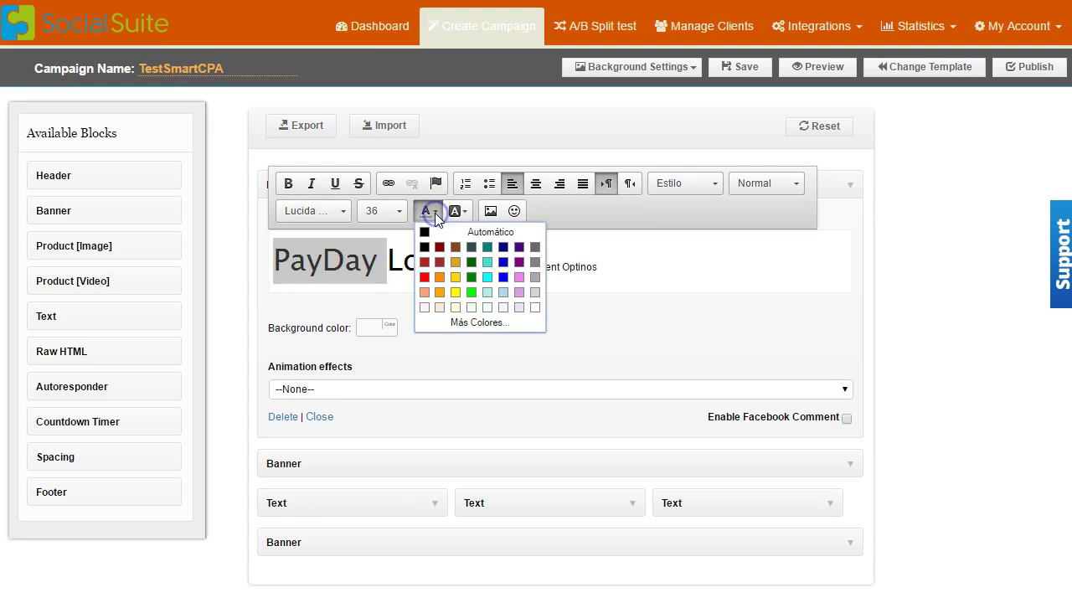
click(426, 278)
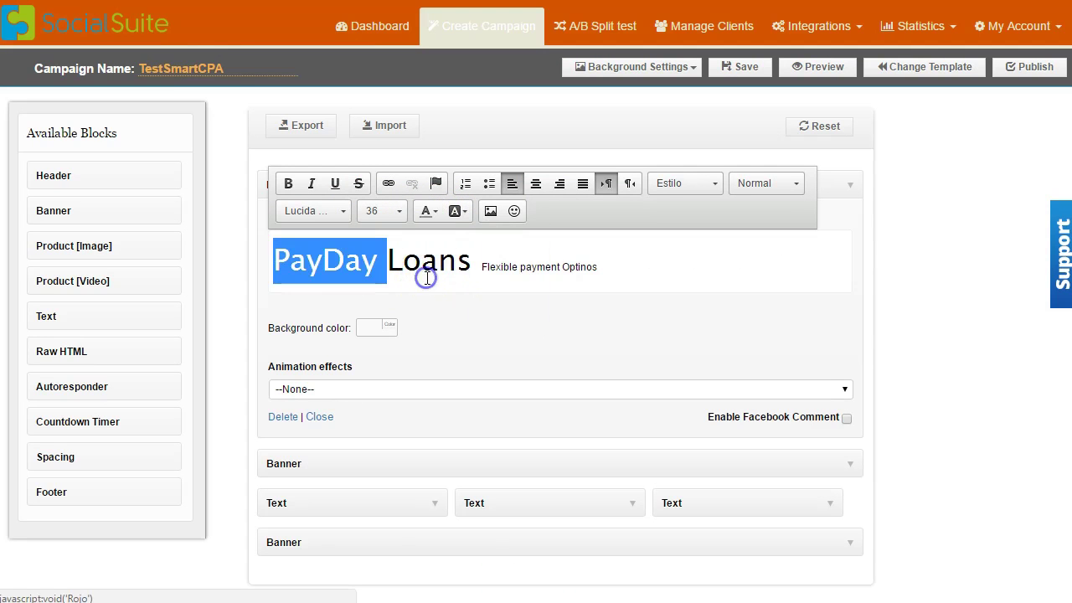
Step: Make both "PayDay" and "Loans" bold in the Header text, keeping "PayDay" red
click(434, 212)
click(426, 277)
click(345, 281)
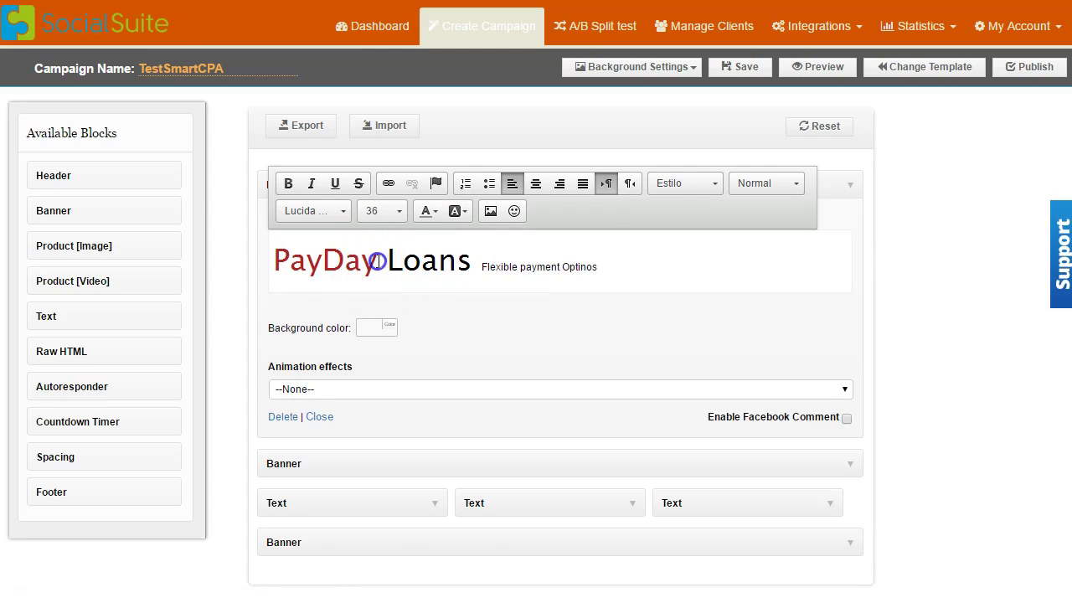
drag(377, 262, 272, 259)
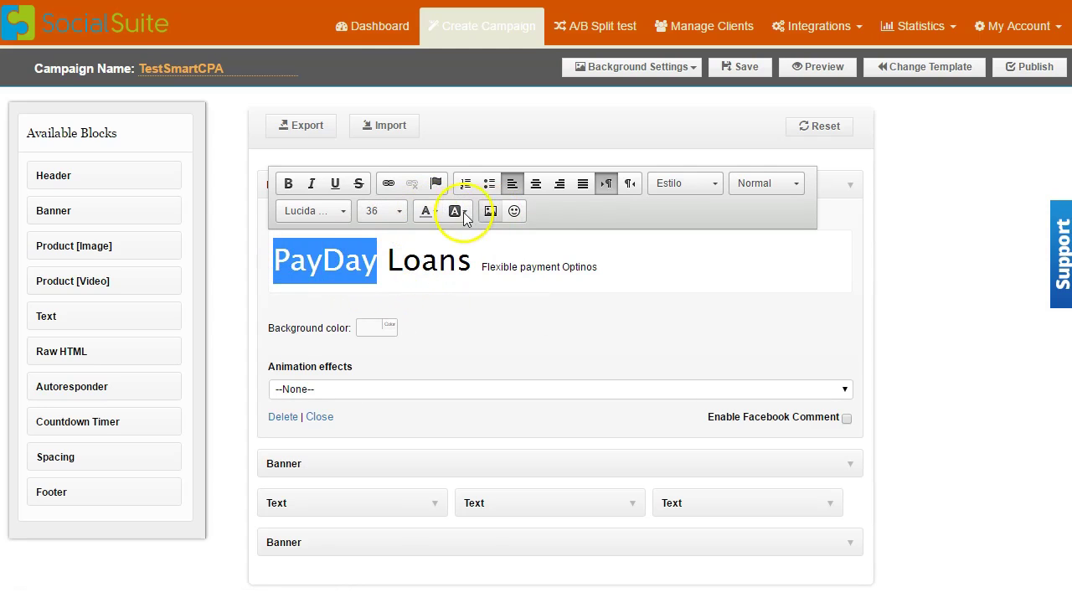
click(287, 184)
double_click(436, 263)
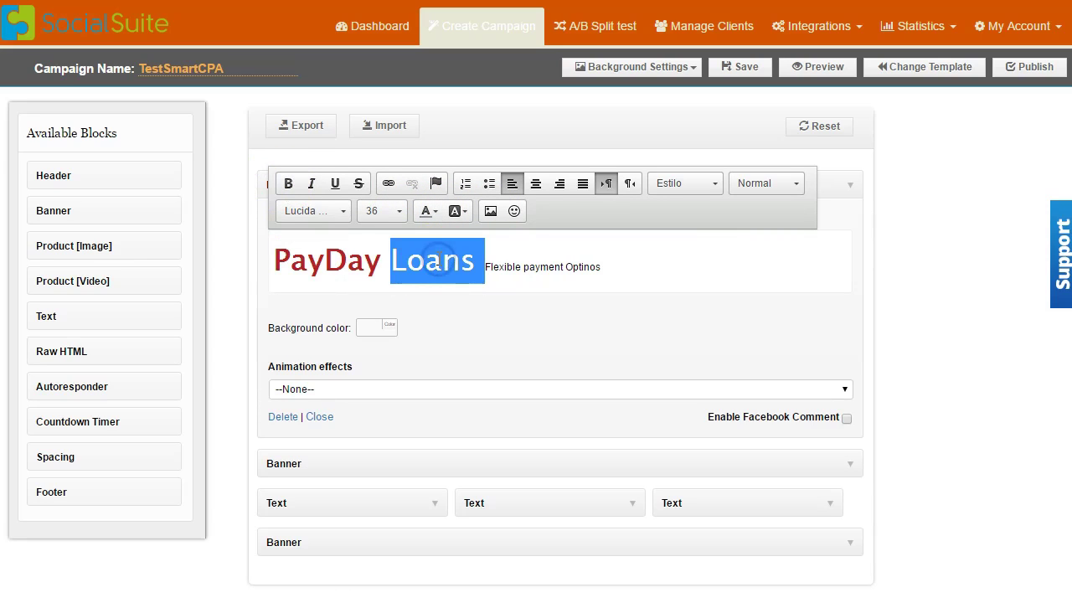
click(287, 184)
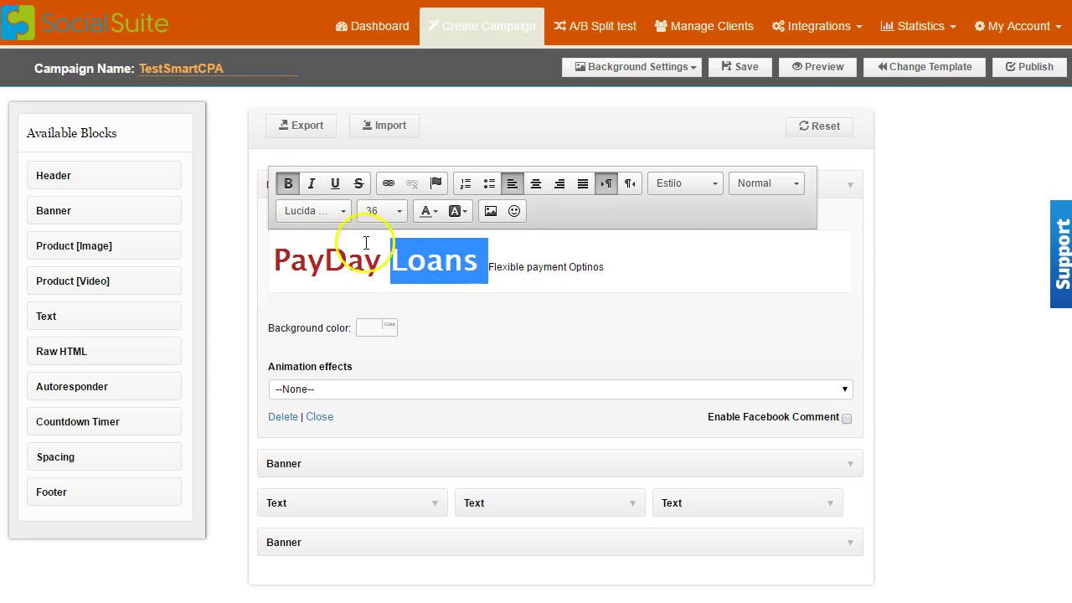
click(525, 273)
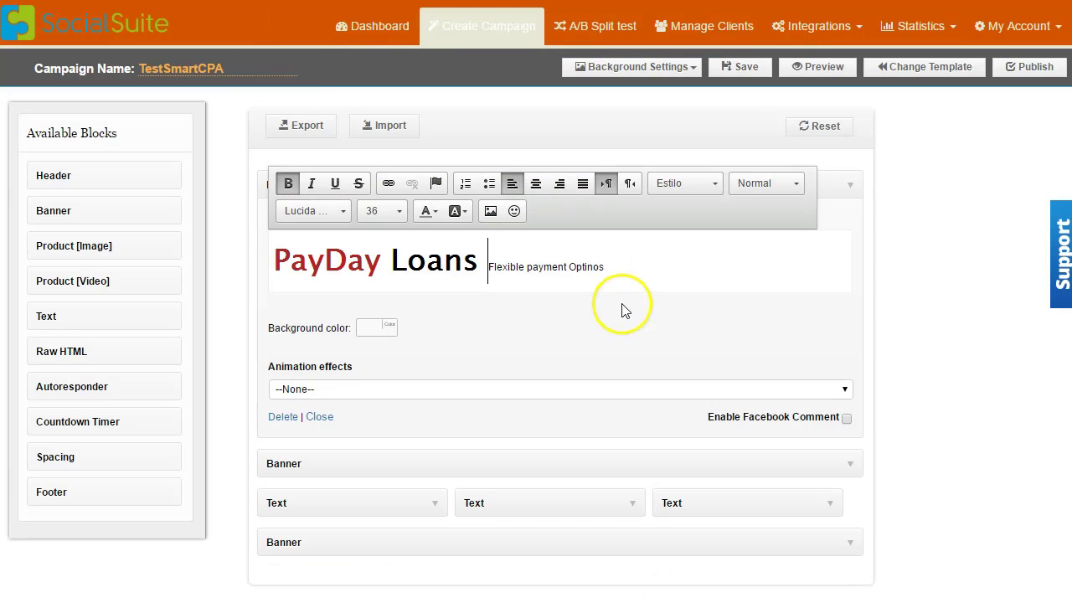
Step: Format "Flexible payment Optinos" in the Header text as Lucida Sans Unicode at size 28 and collapse the block
drag(604, 266, 502, 266)
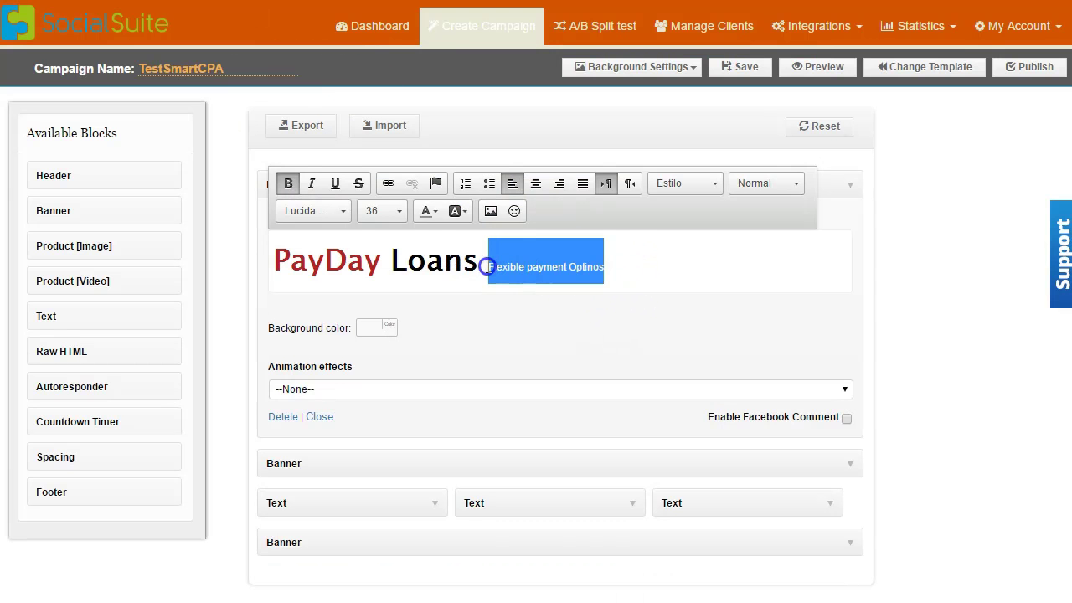
click(305, 211)
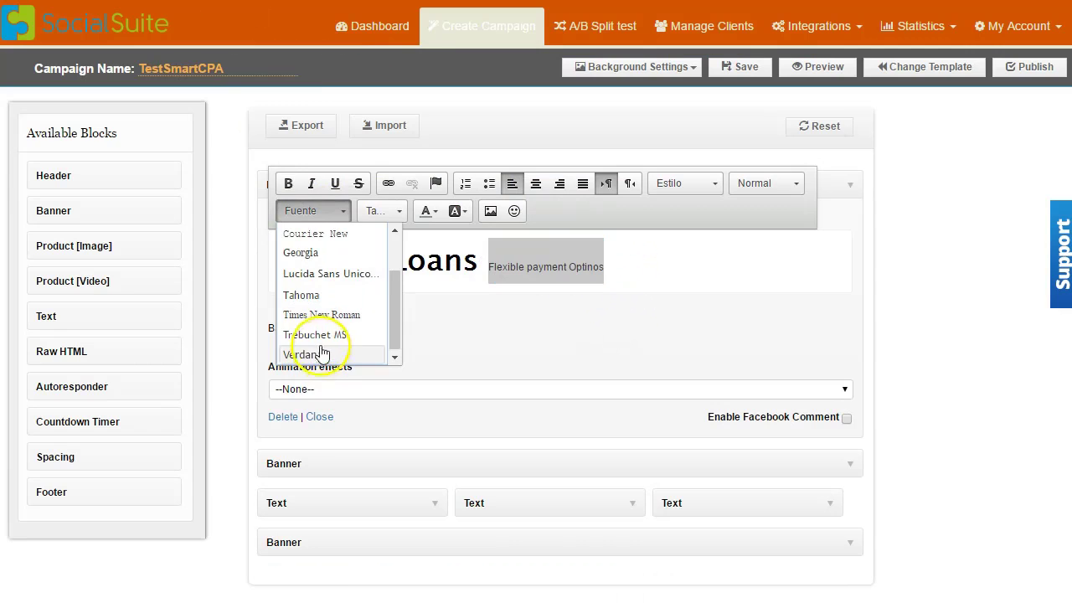
click(322, 273)
click(379, 211)
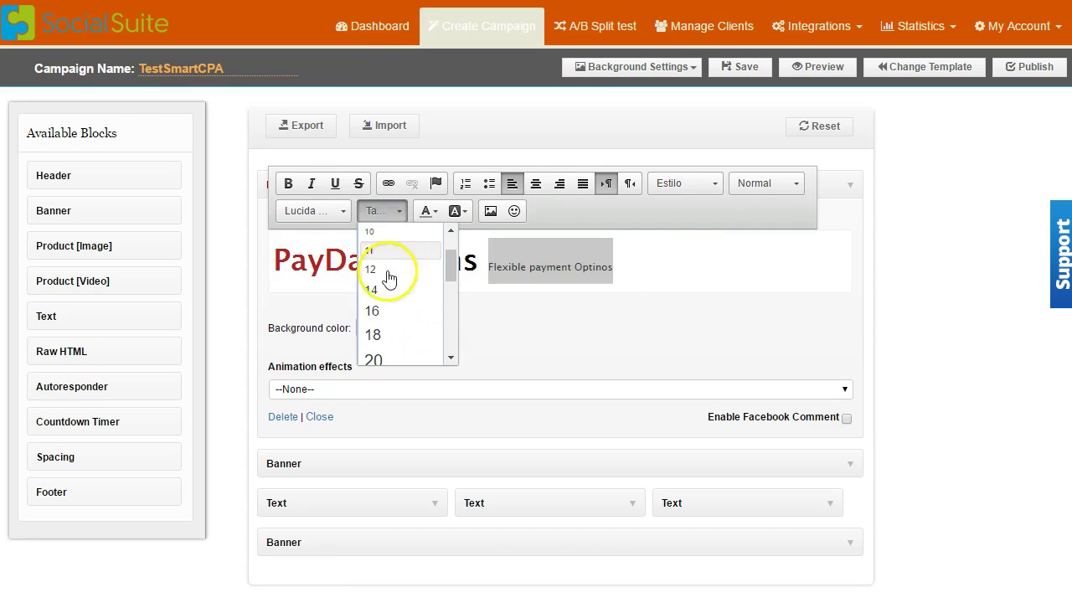
scroll(385, 302, down, 5)
scroll(397, 289, up, 3)
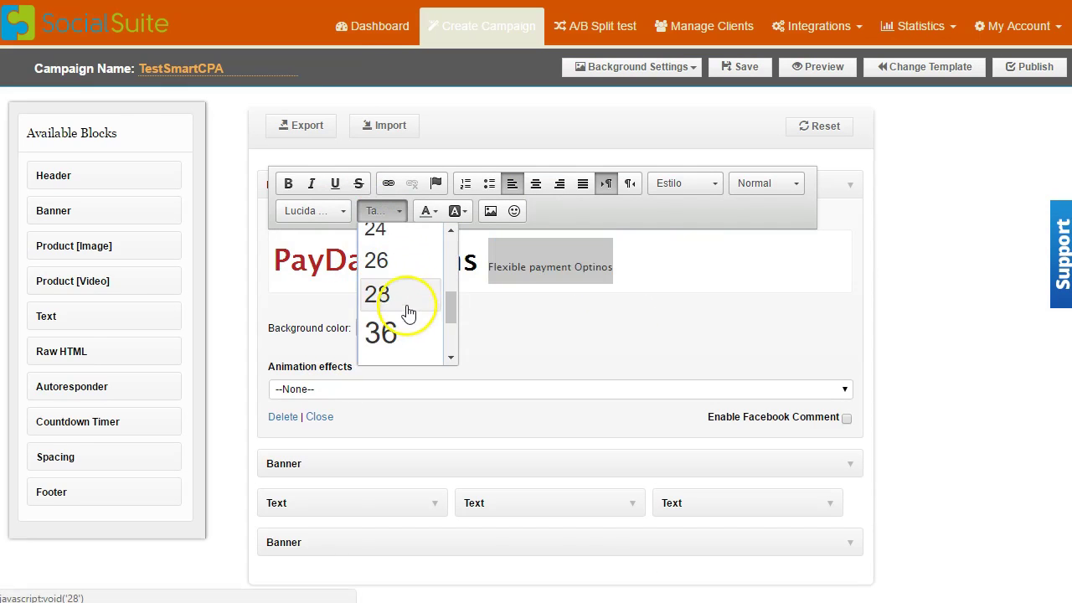
click(408, 306)
click(598, 249)
click(247, 255)
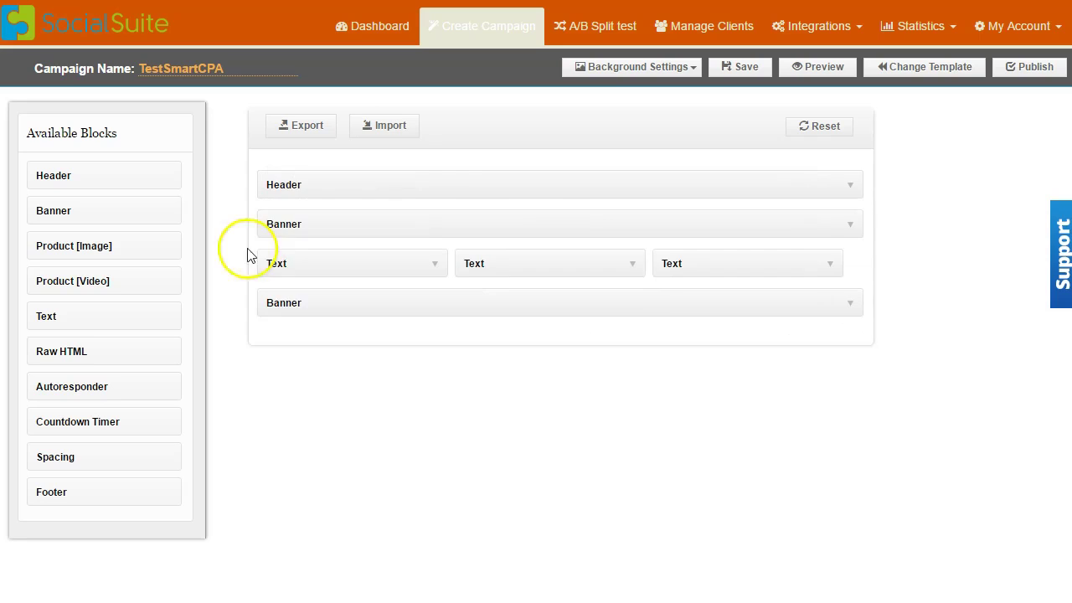
Step: Expand the first Banner block, check its image and link settings, and collapse it again
click(850, 225)
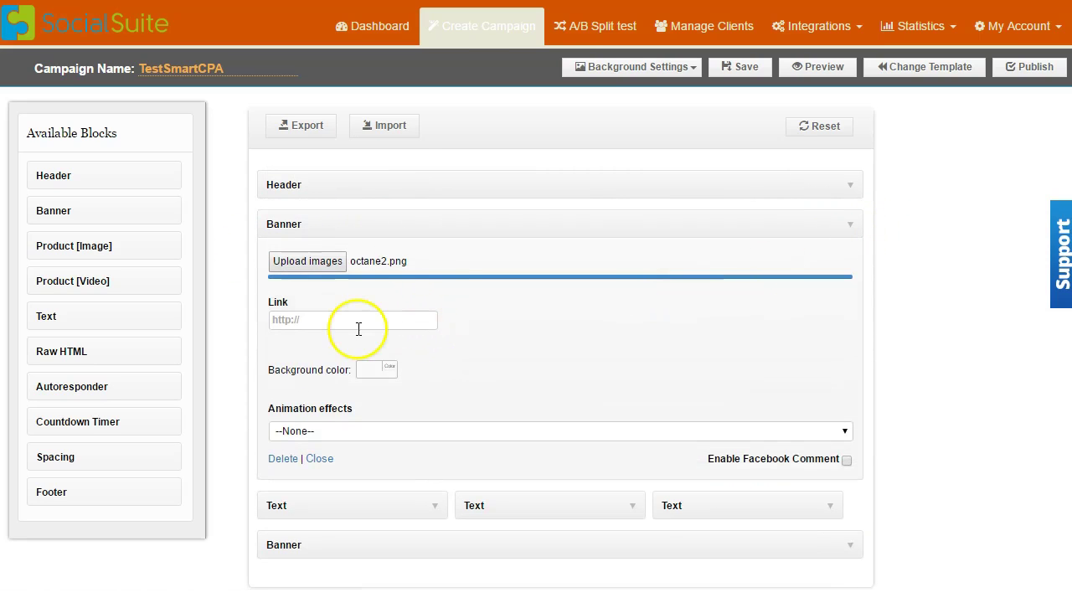
click(330, 319)
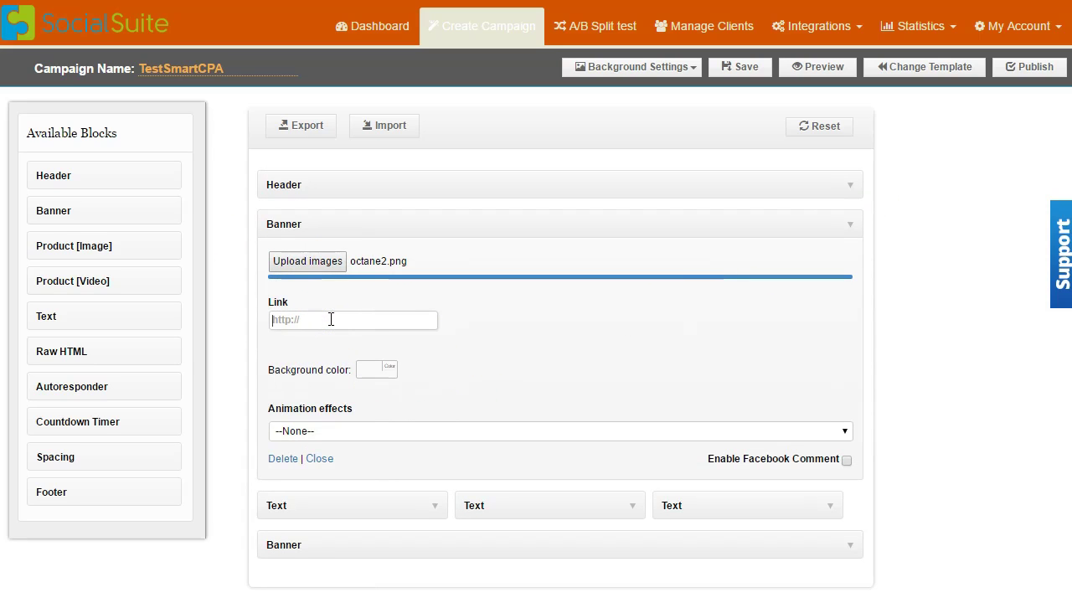
click(850, 224)
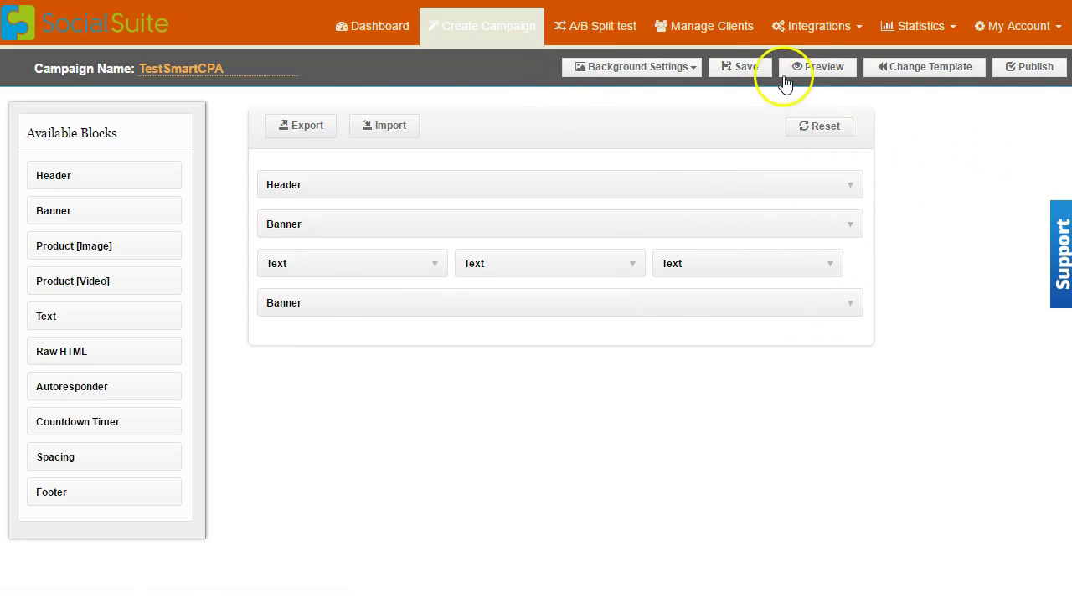
Step: Save the TestSmartCPA campaign and open its page preview
click(751, 70)
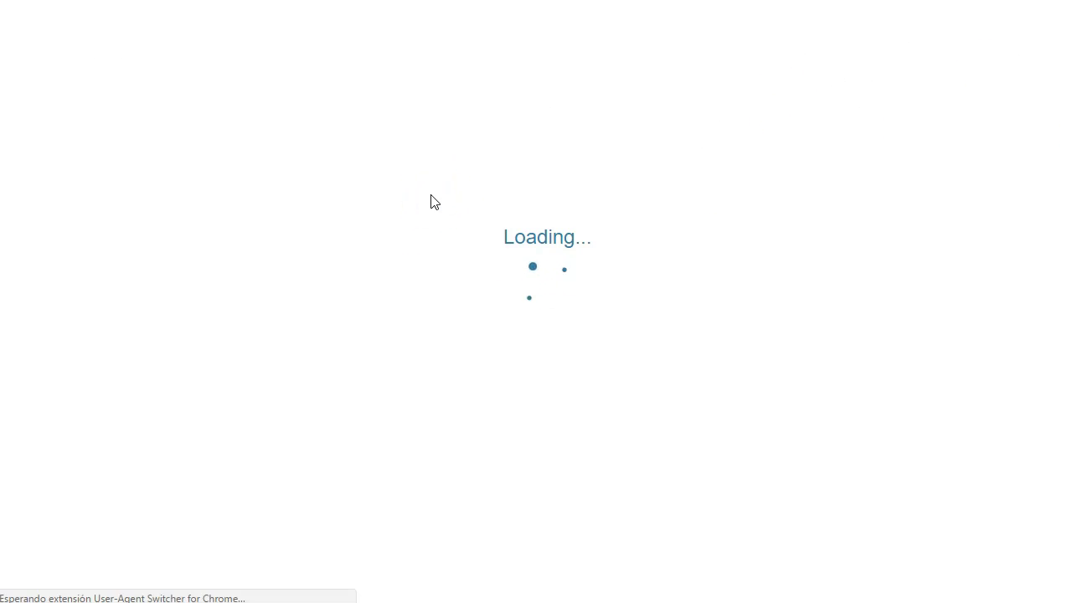
click(827, 69)
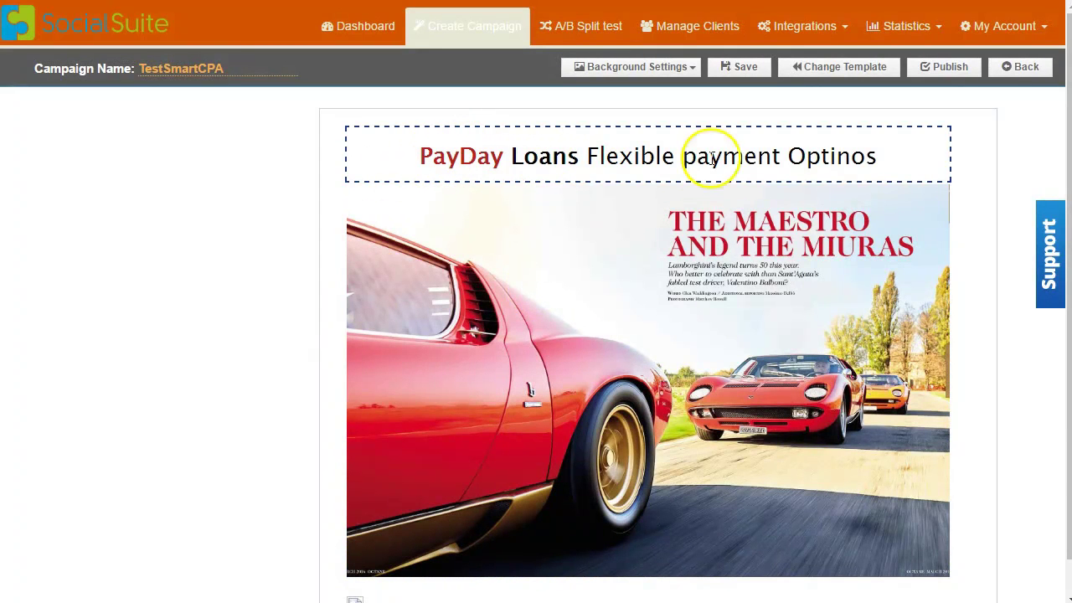
scroll(653, 304, down, 1)
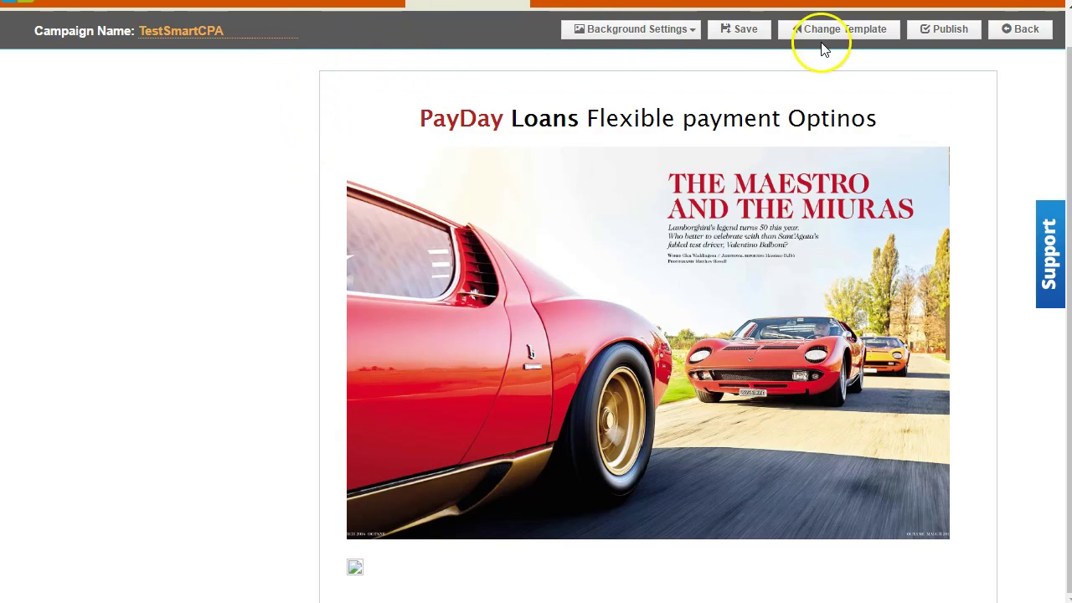
Step: Give the page body a solid background in color #c7c3c3 and apply it
click(648, 34)
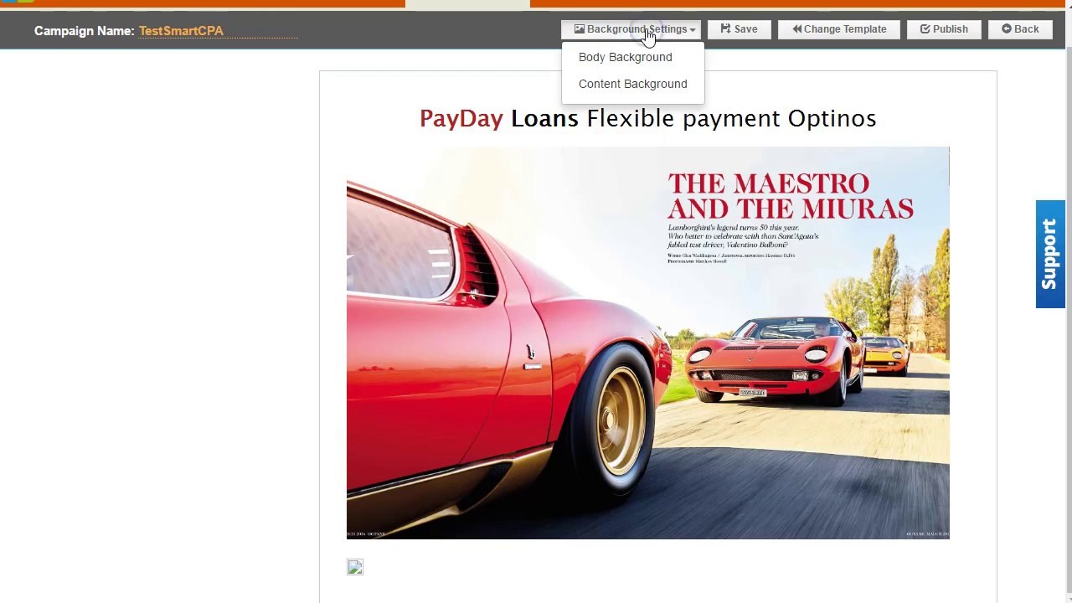
click(638, 88)
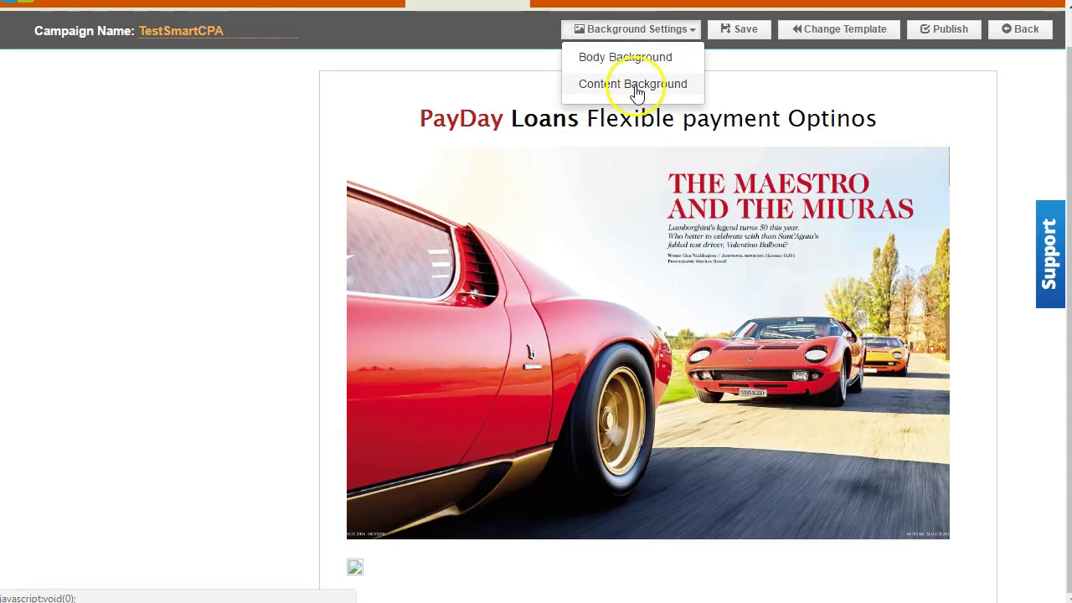
click(662, 53)
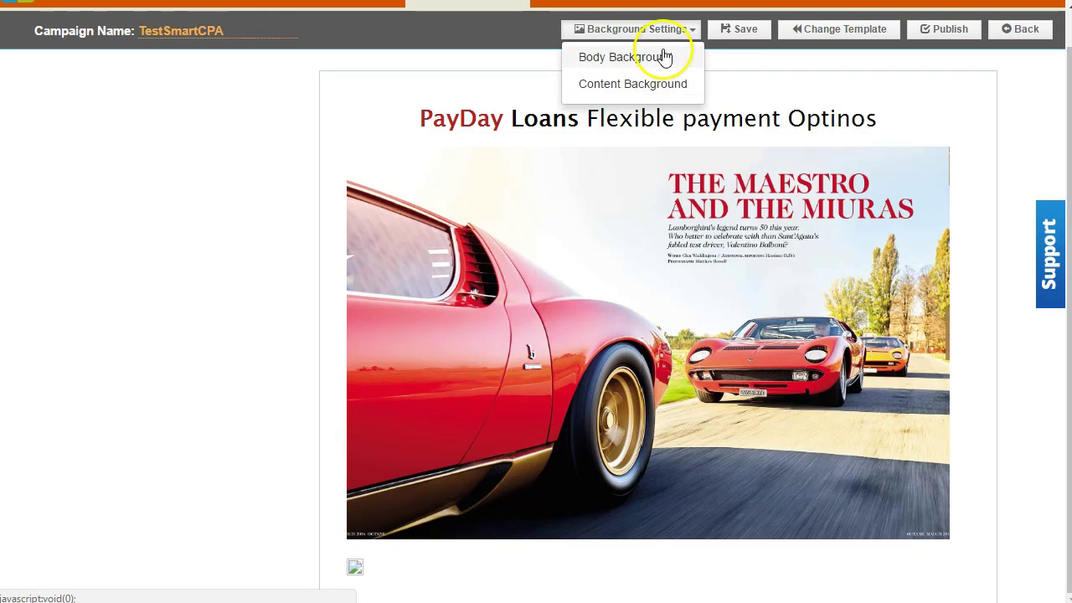
click(662, 58)
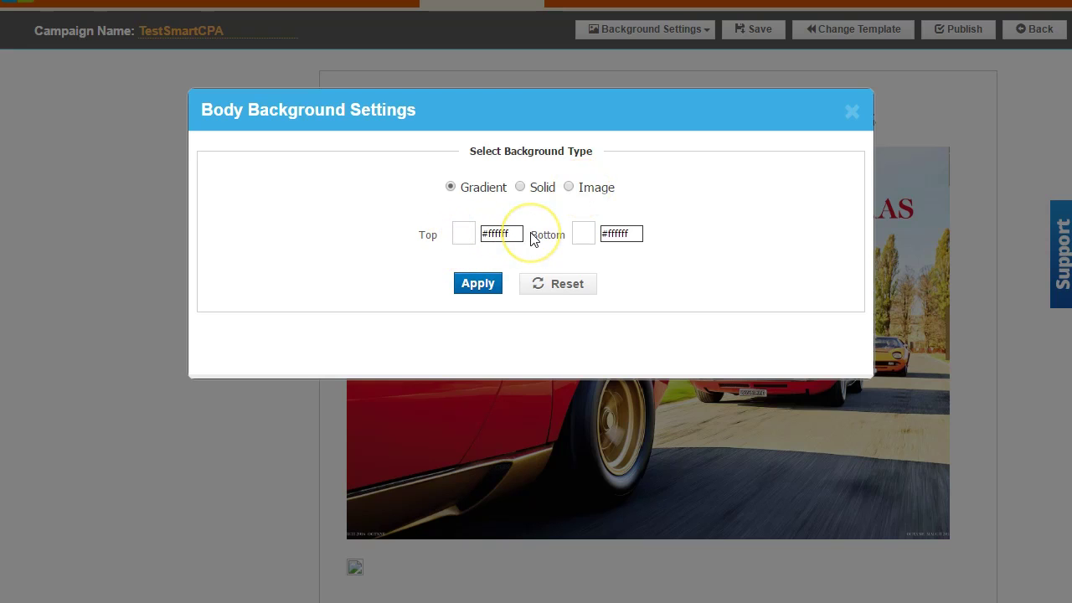
click(521, 188)
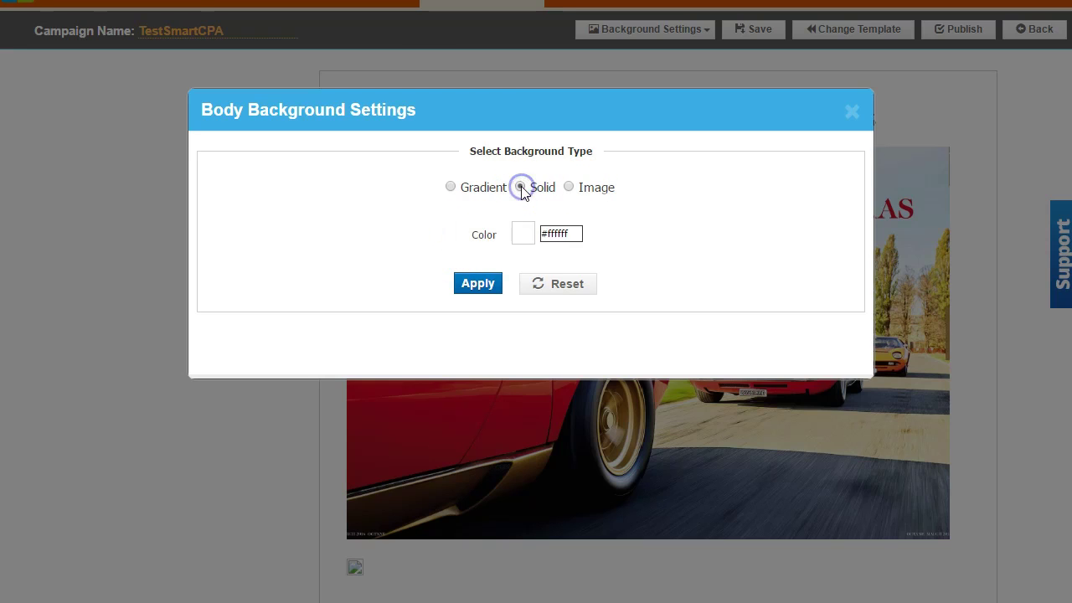
click(522, 234)
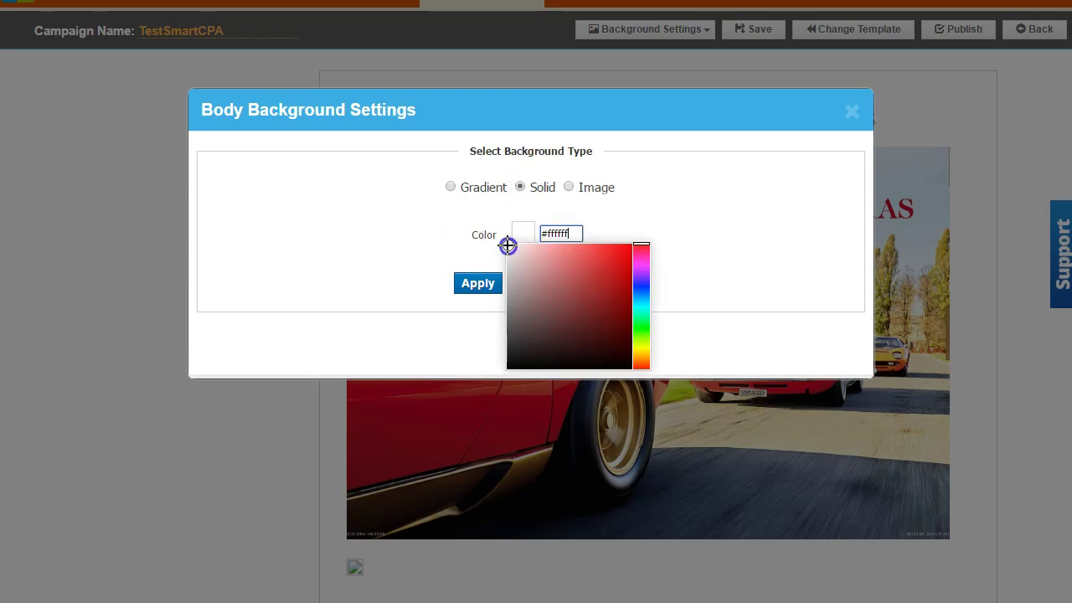
click(327, 261)
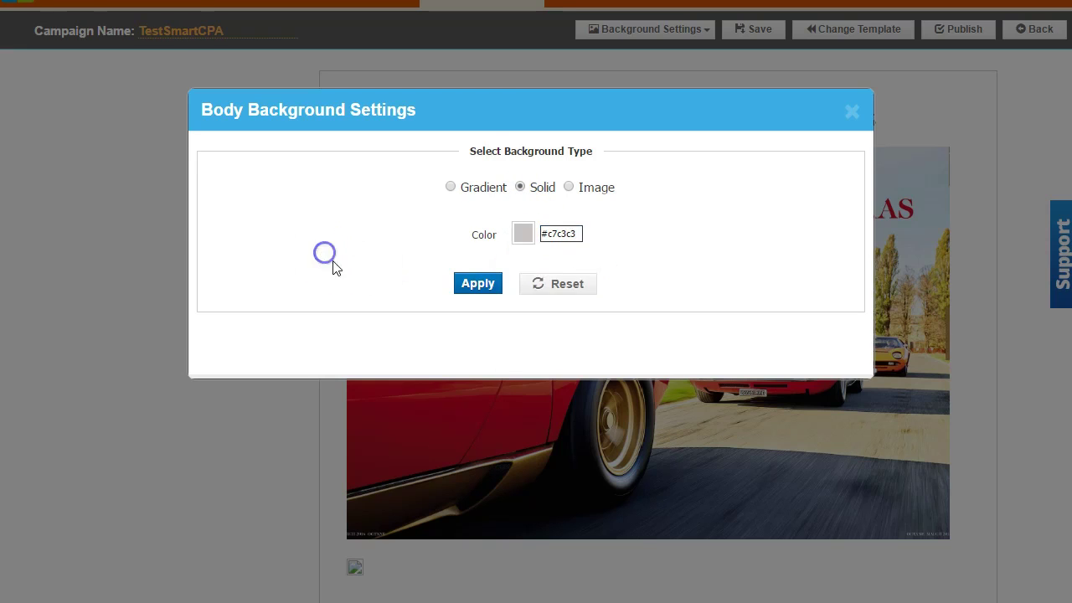
click(481, 285)
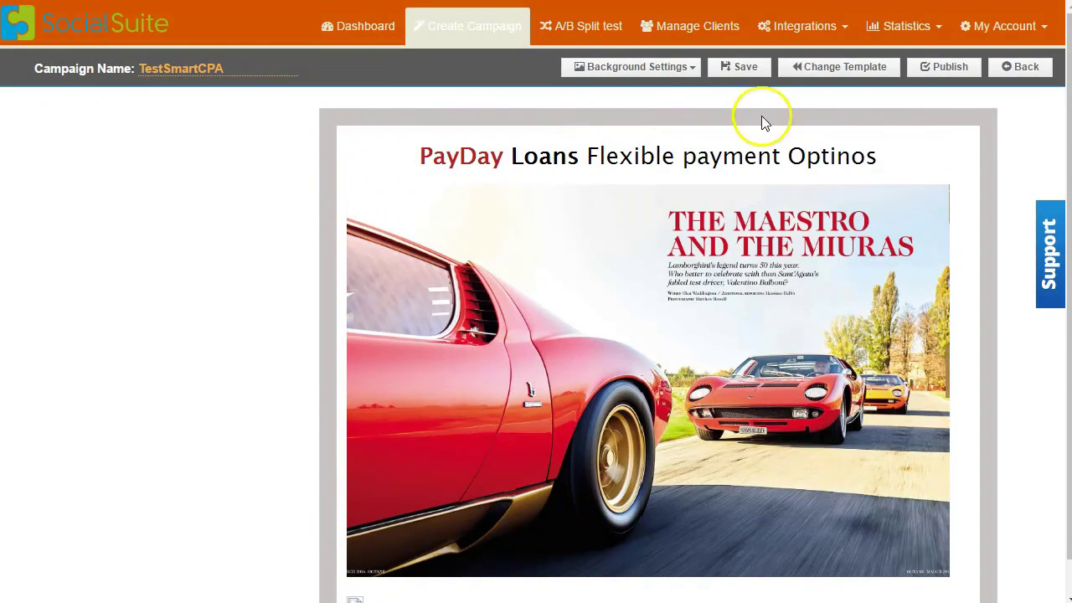
Step: Leave the page preview for the block editor and publish the campaign
scroll(560, 285, down, 1)
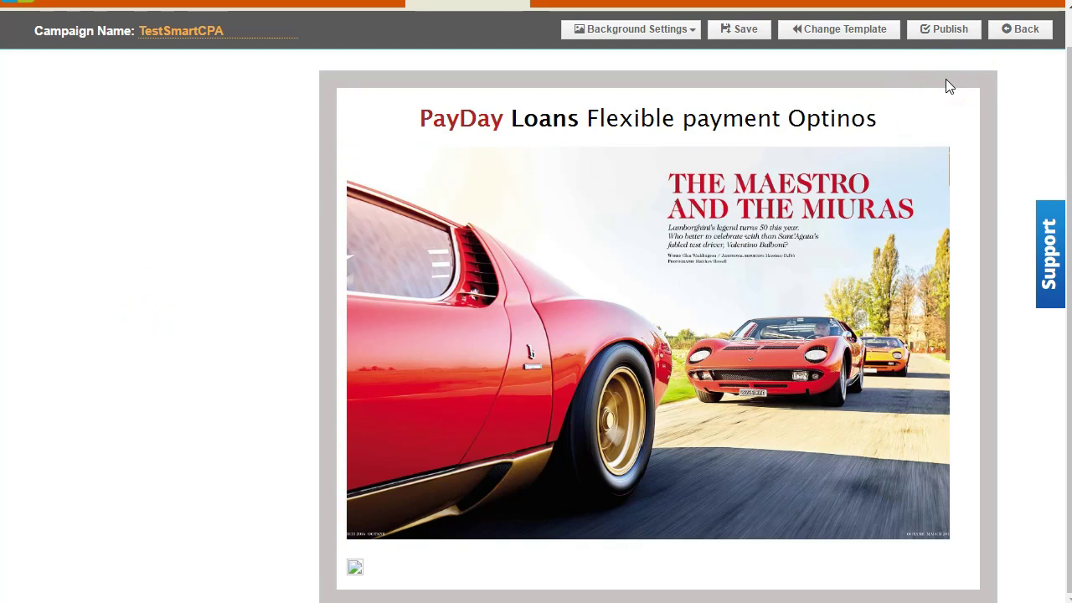
click(1021, 31)
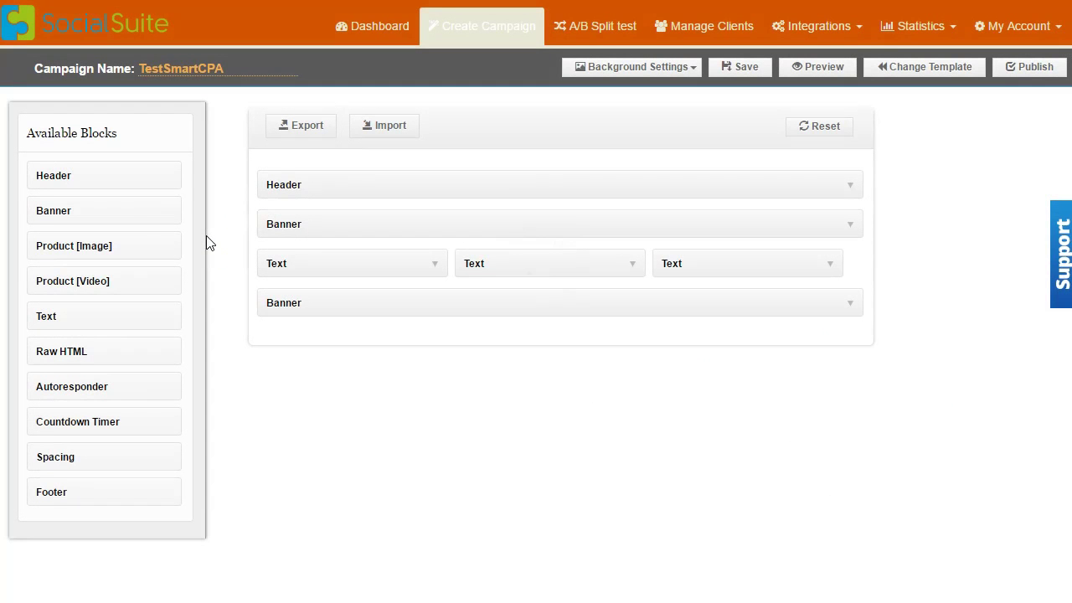
click(1037, 69)
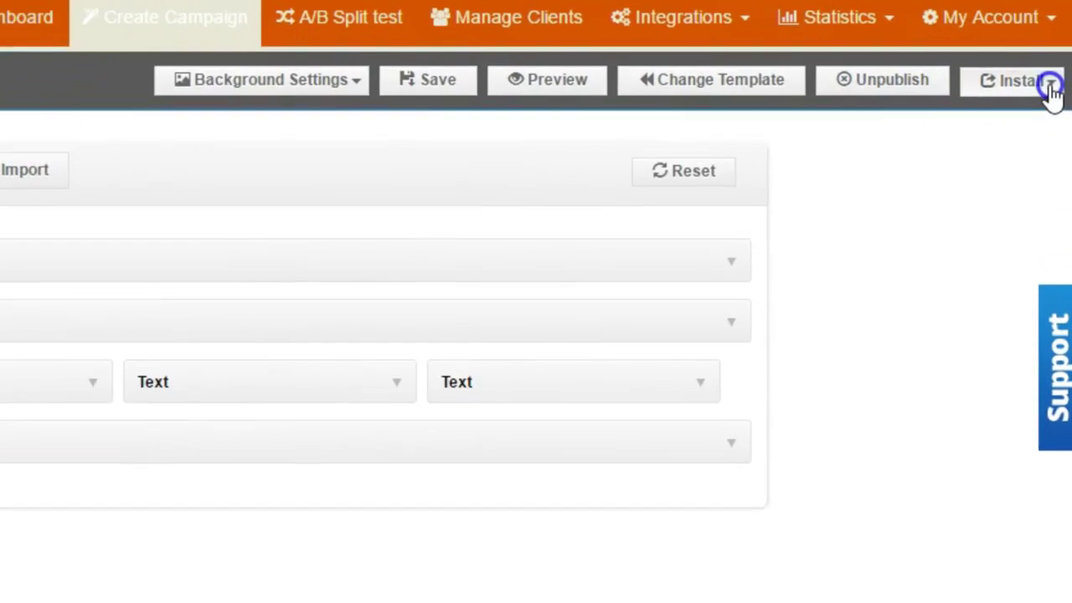
Step: Look up the published campaign's URL among the install options, visit the live page, and close the URL dialog
click(1057, 70)
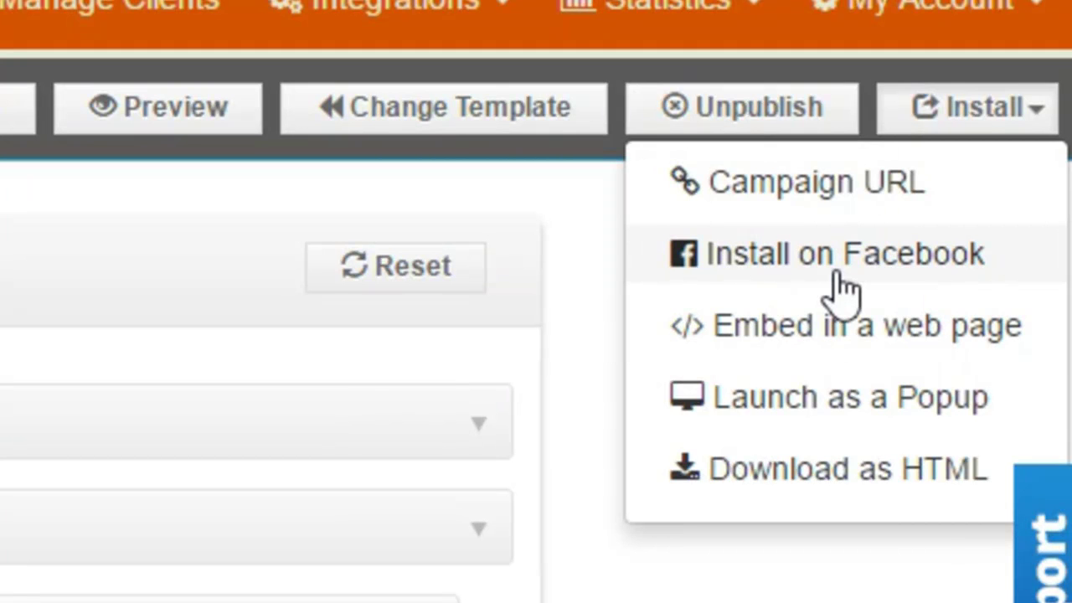
click(828, 201)
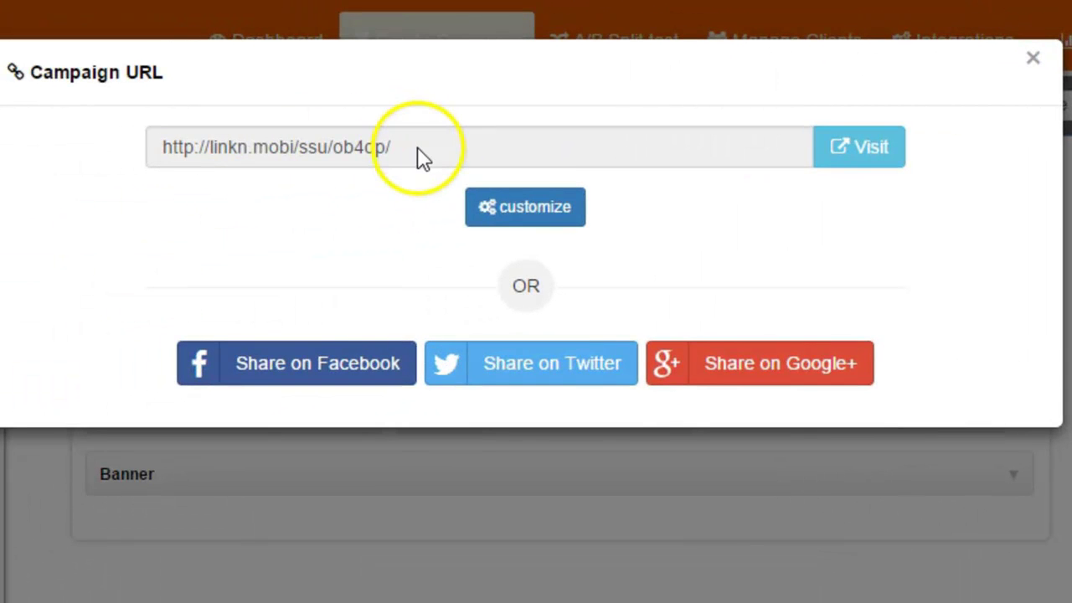
click(868, 152)
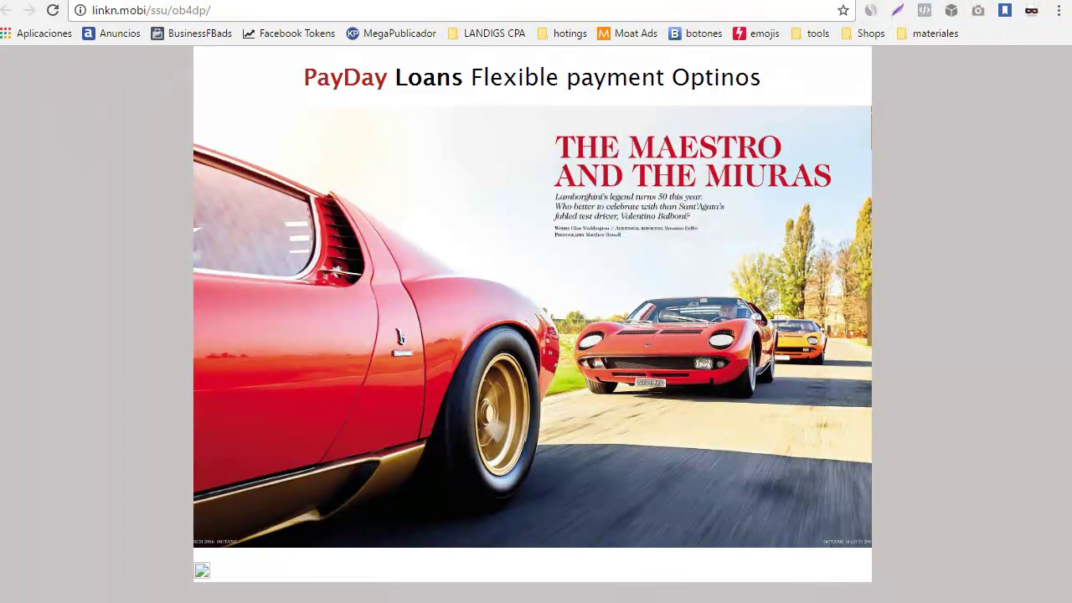
drag(222, 9, 123, 9)
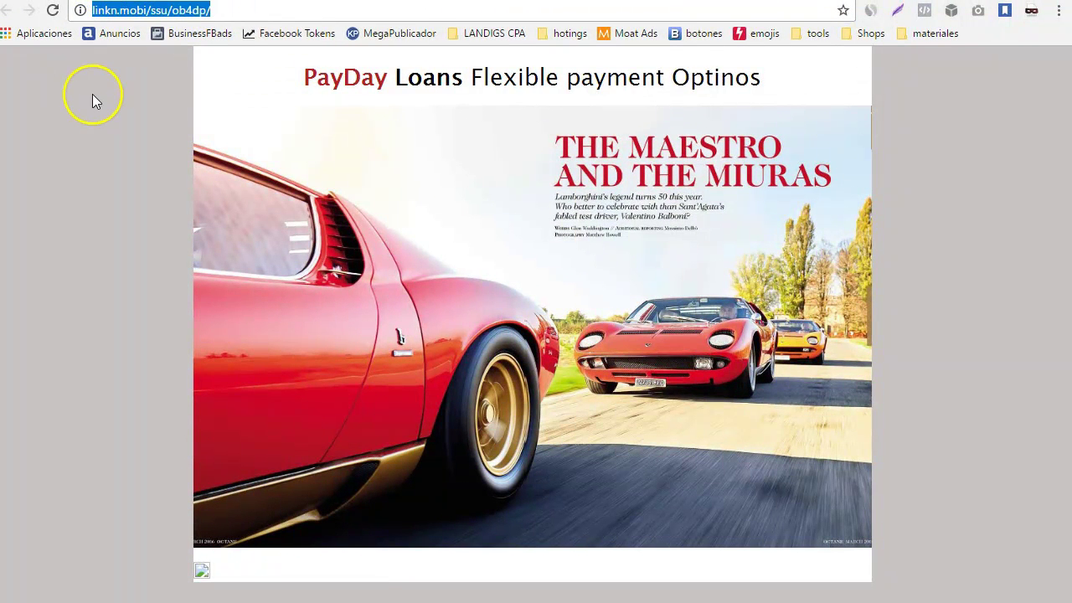
click(239, 10)
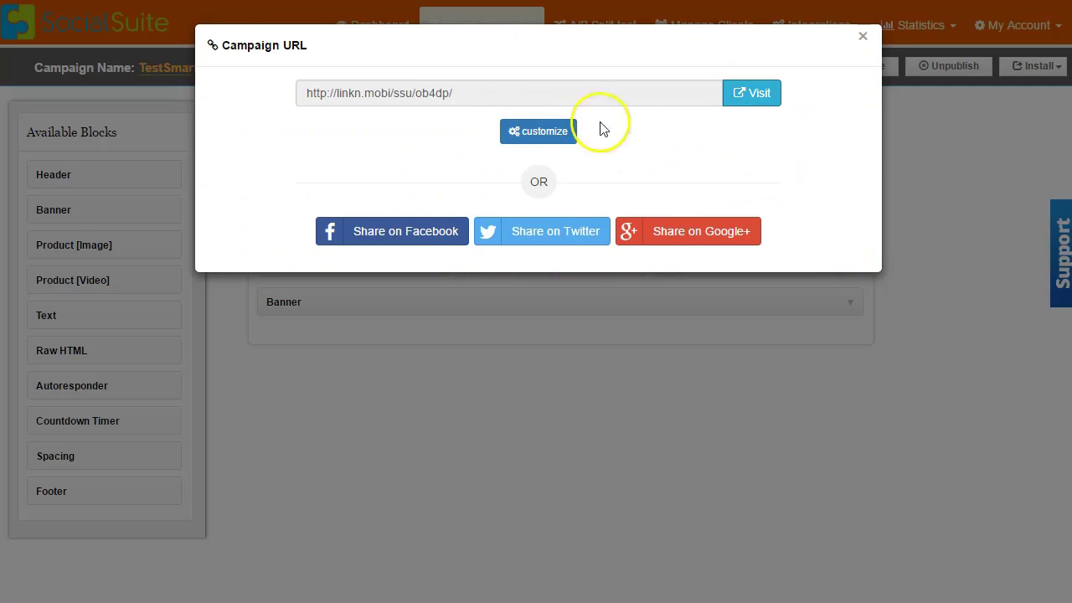
click(865, 40)
Step: Try stretching the middle Text block to the full row width, and bring it back into the three-column row
click(454, 258)
drag(455, 258, 641, 263)
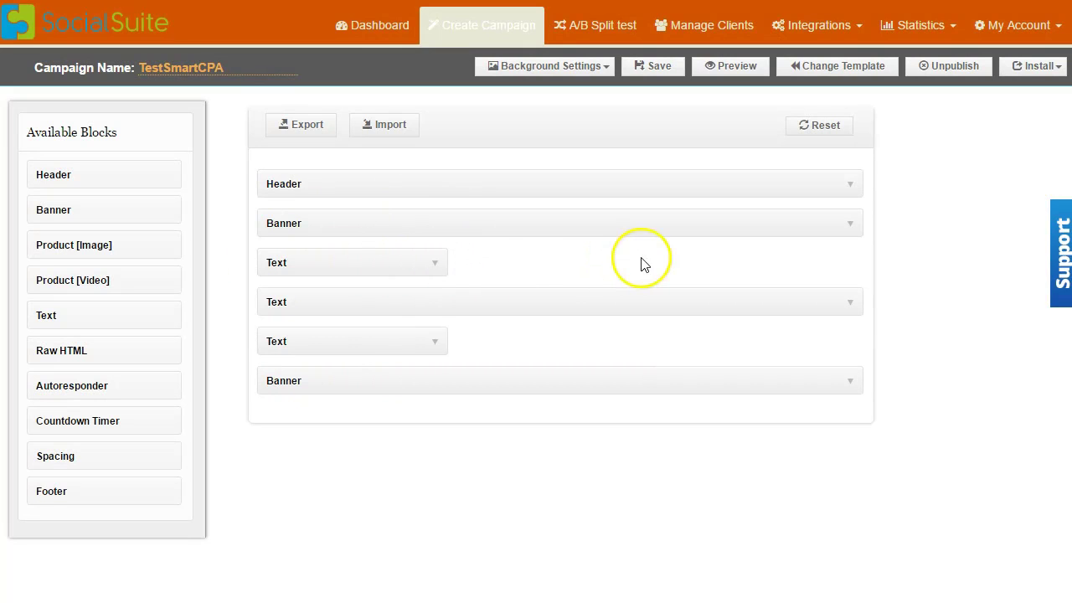
drag(872, 301, 528, 307)
drag(745, 263, 740, 254)
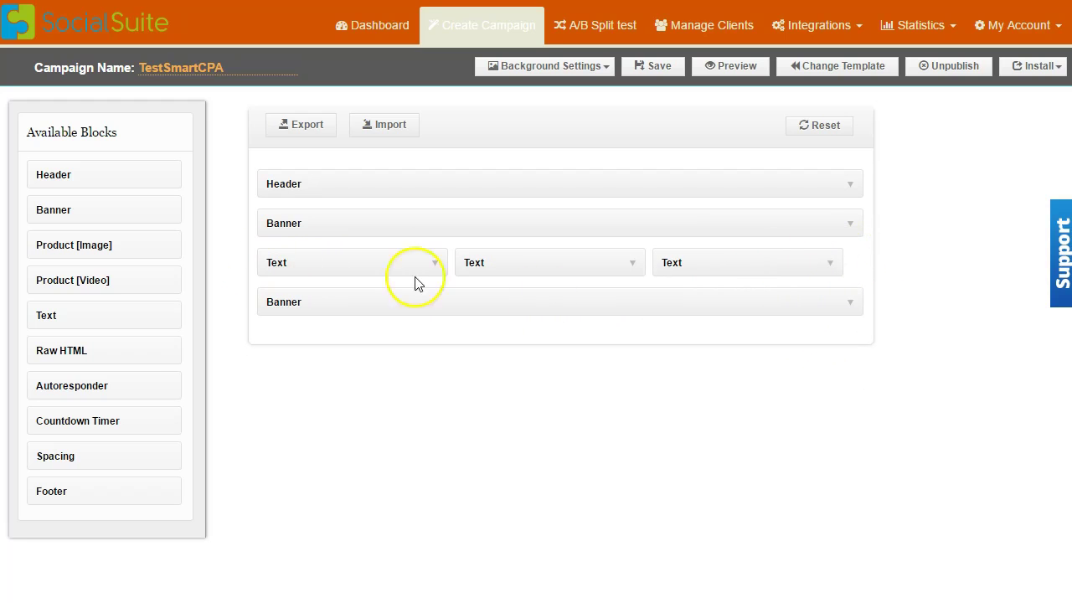
Step: Expand the third Text block to look at its settings and collapse it
click(833, 264)
click(832, 264)
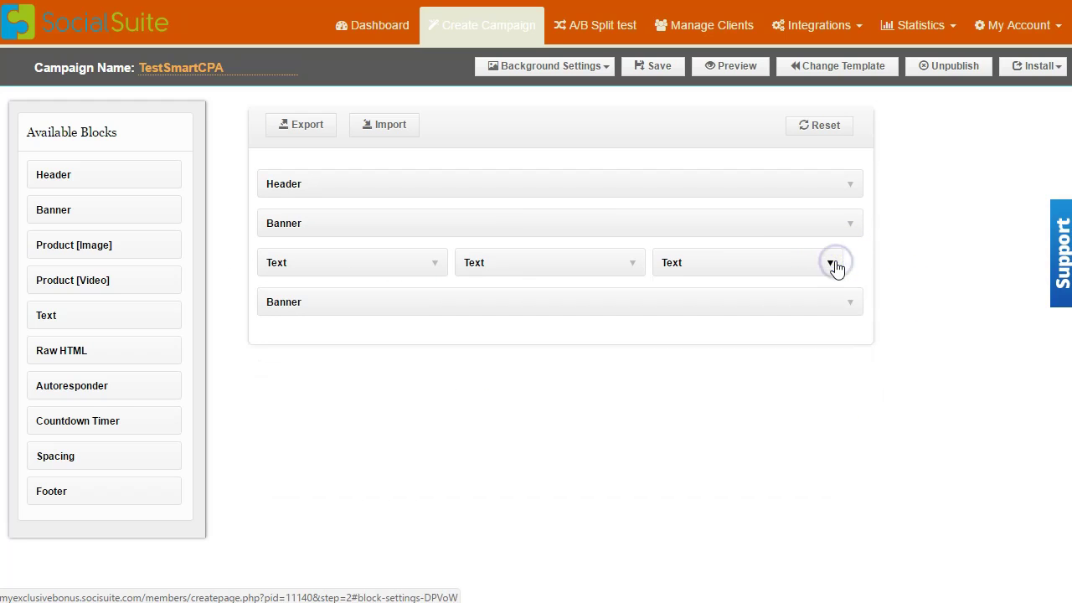
Step: Add an Autoresponder block below the second Banner and look through its form choices, keeping Form 1
drag(124, 394, 361, 330)
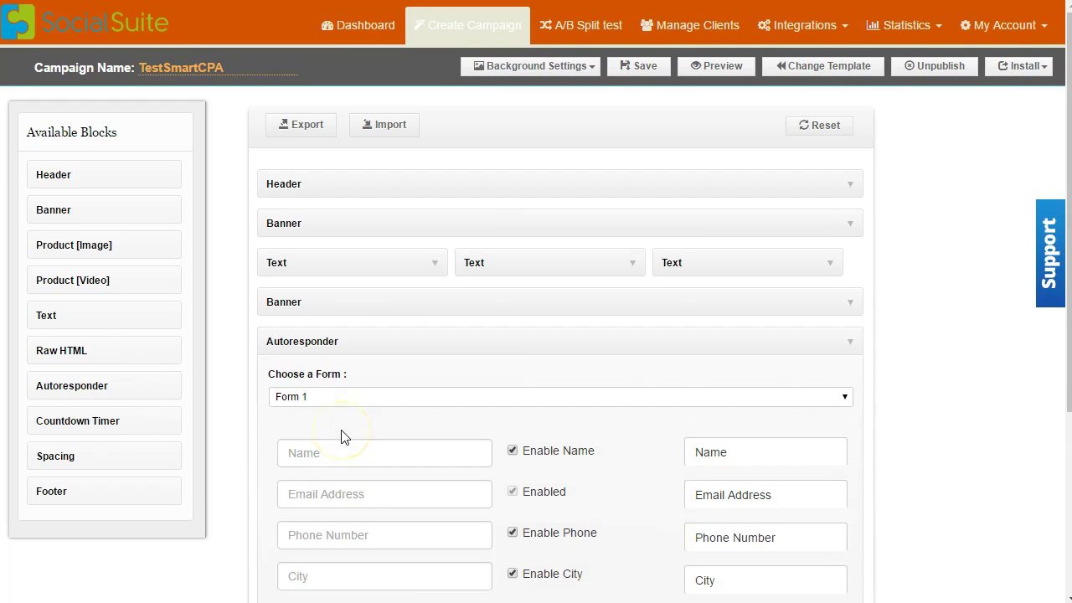
scroll(341, 437, down, 2)
click(449, 189)
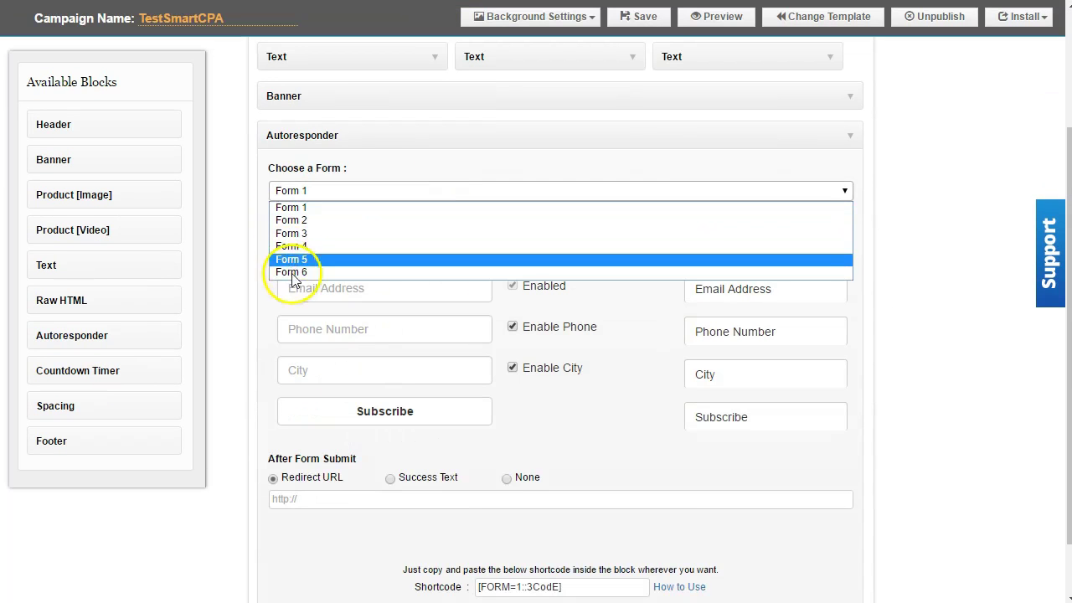
click(354, 170)
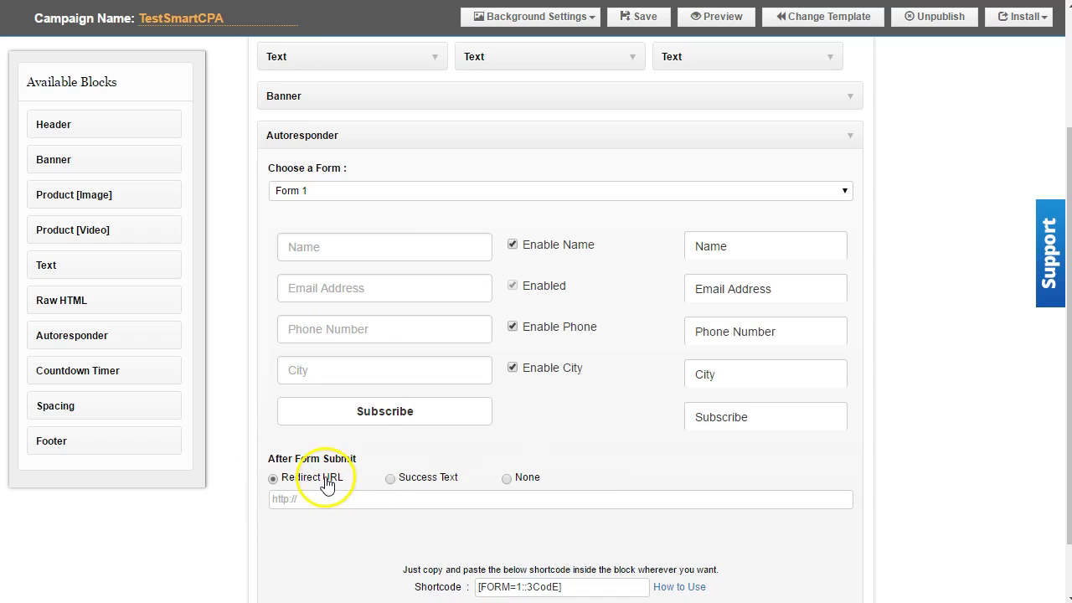
Step: Try the Success Text and None options for what happens after form submission, and return to Redirect URL
click(369, 459)
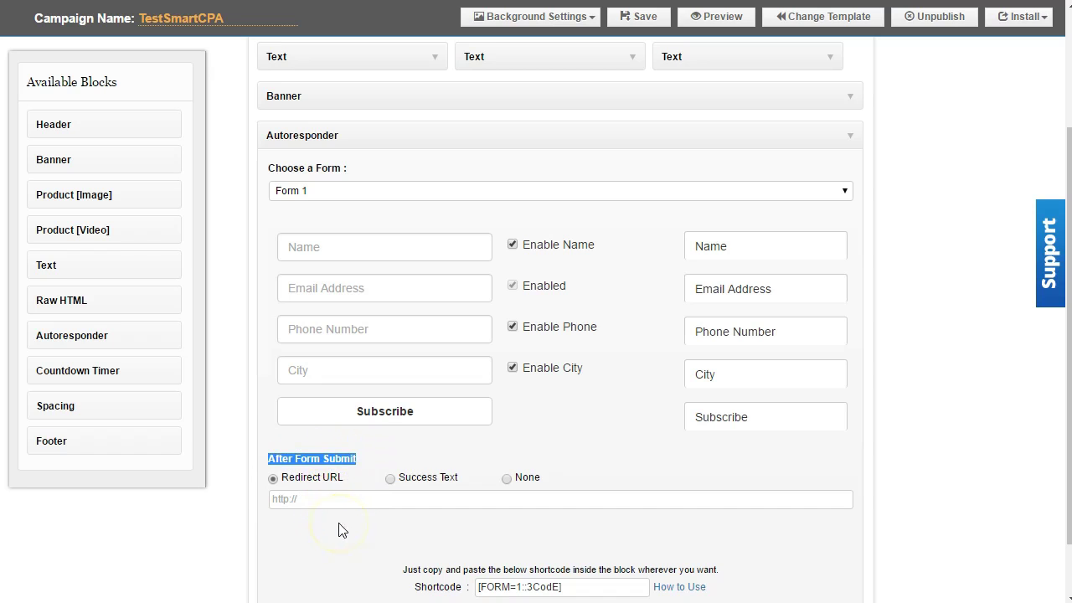
click(389, 480)
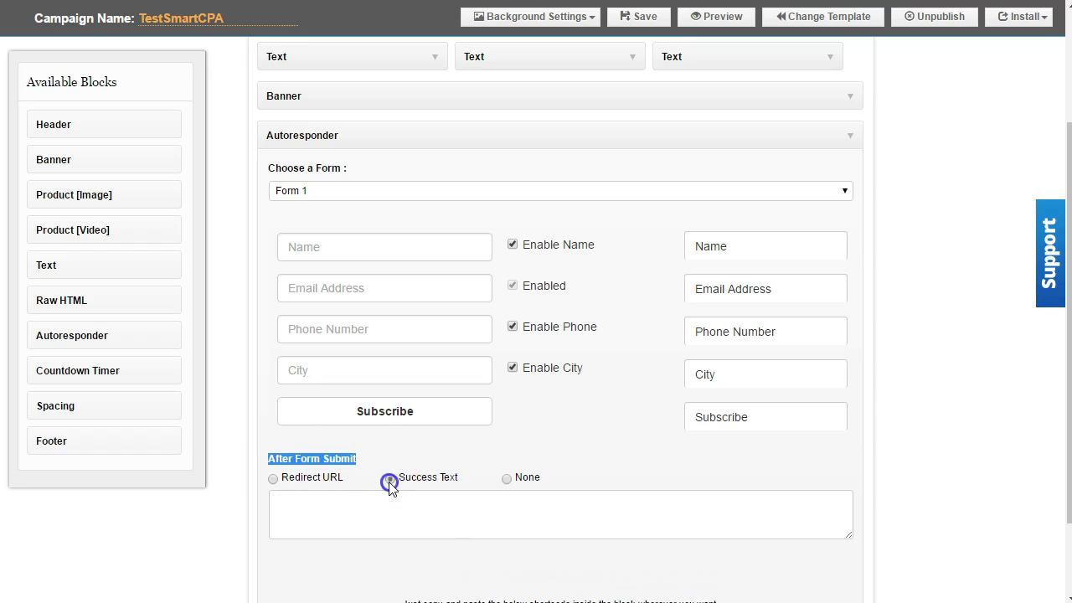
click(507, 478)
scroll(523, 488, down, 1)
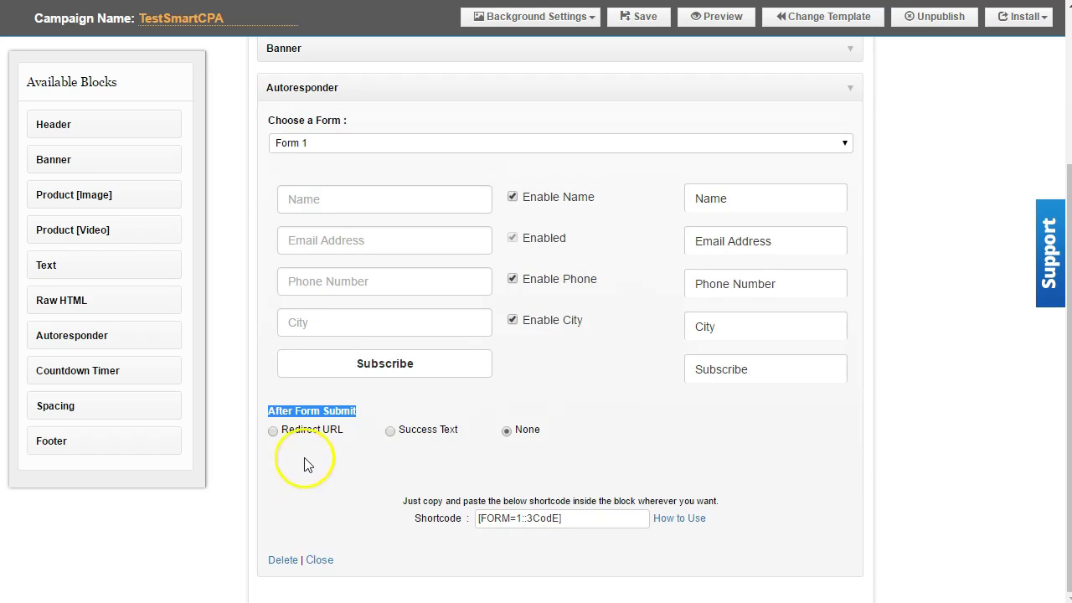
click(290, 432)
Step: Copy the Autoresponder form's shortcode [FORM=1::3CodE] and collapse the block
scroll(138, 524, down, 1)
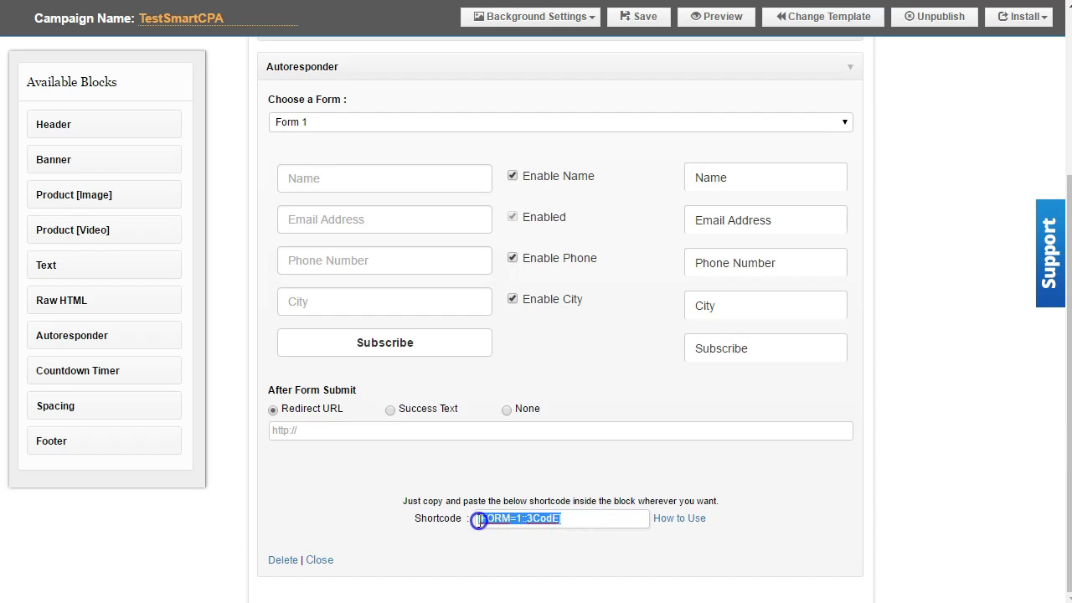
right_click(517, 522)
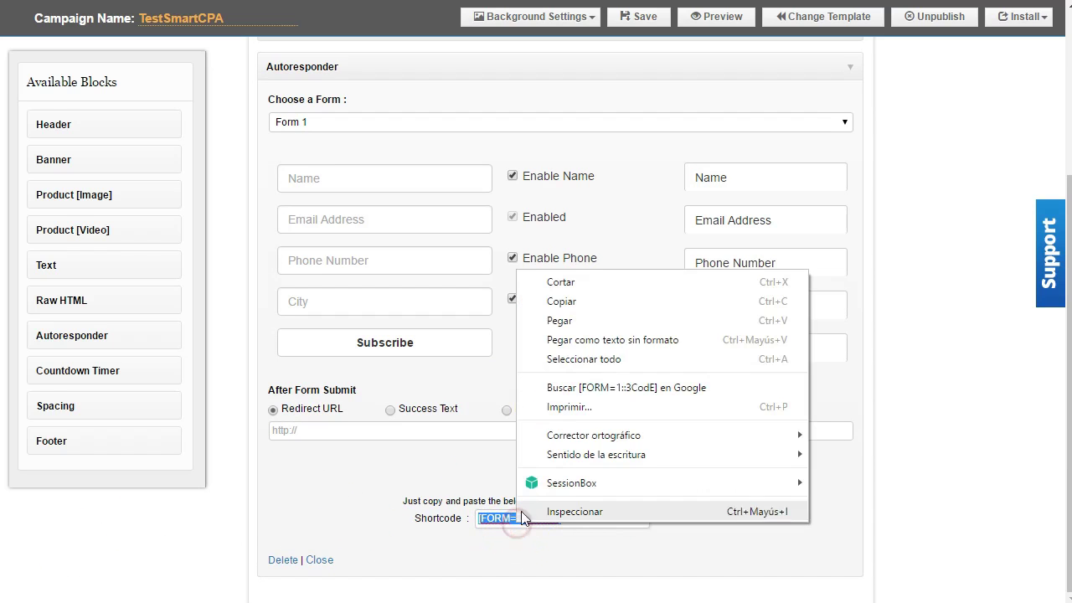
click(581, 303)
click(315, 494)
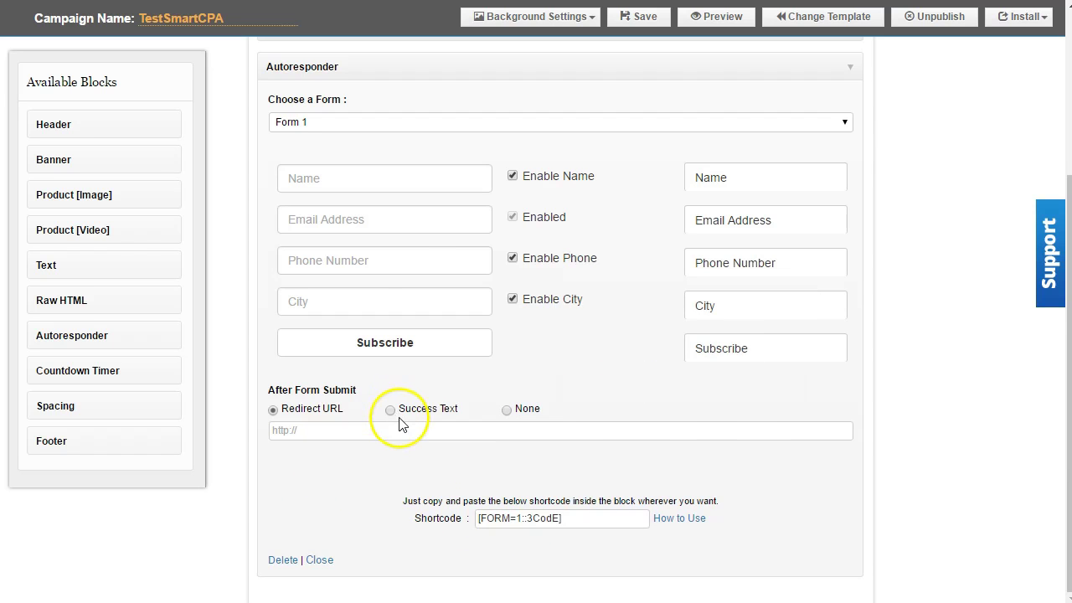
scroll(399, 421, up, 2)
click(850, 234)
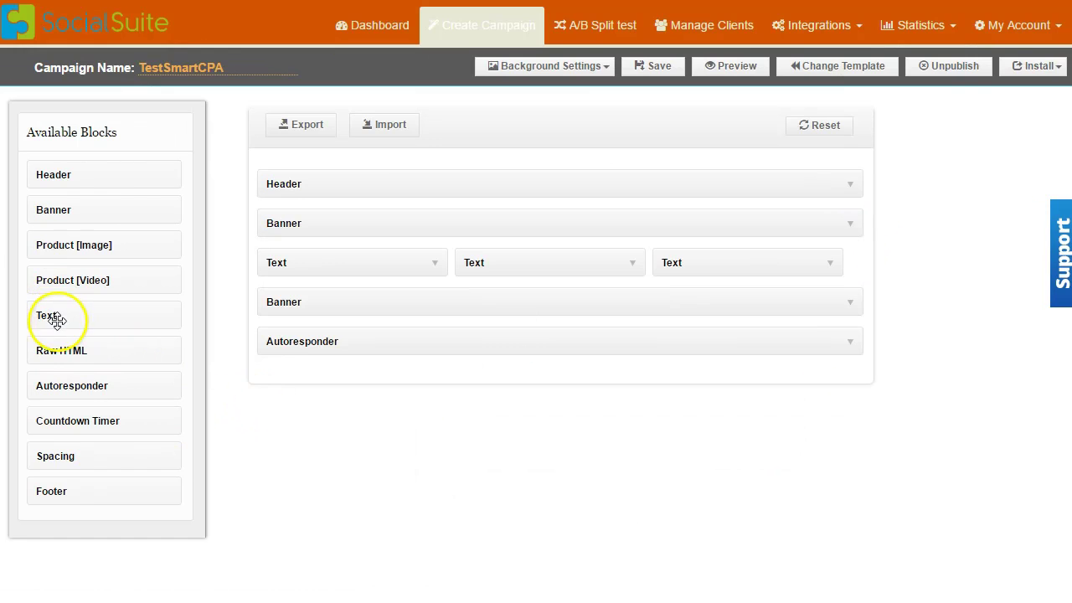
Step: Add a Text block below the Autoresponder block and expand its settings
drag(56, 315, 296, 378)
drag(550, 382, 854, 385)
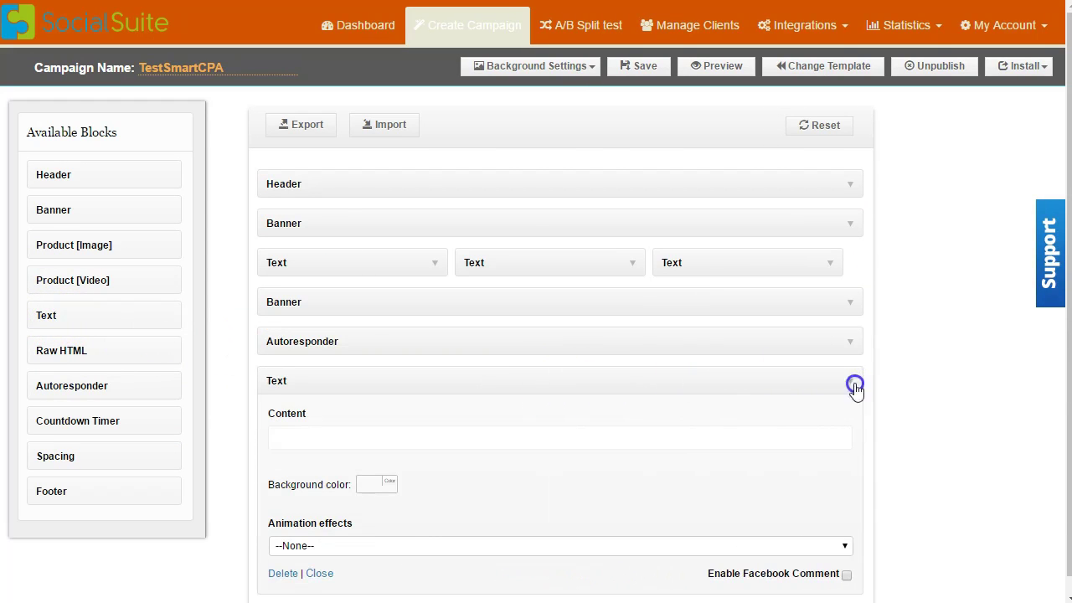
scroll(421, 467, down, 1)
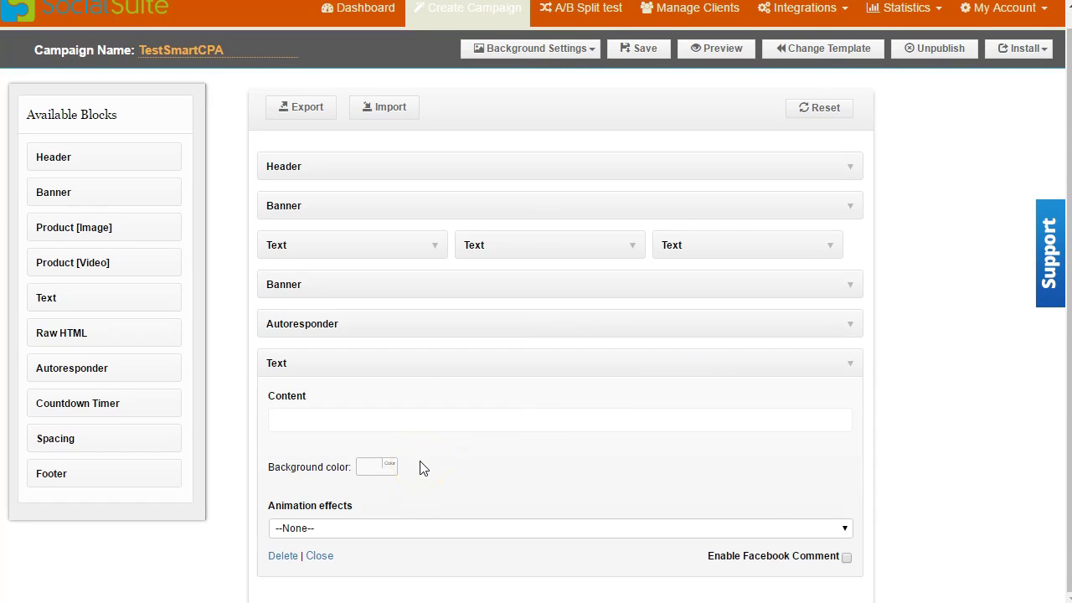
Step: Paste the shortcode [FORM=1::3CodE] into the new Text block's content and collapse the block
click(373, 420)
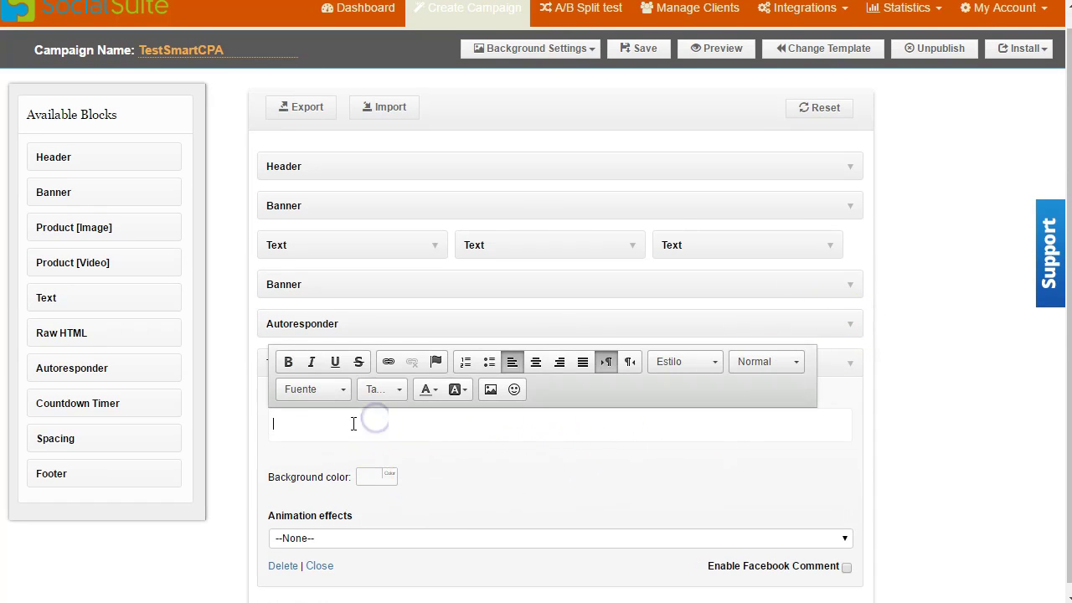
right_click(317, 424)
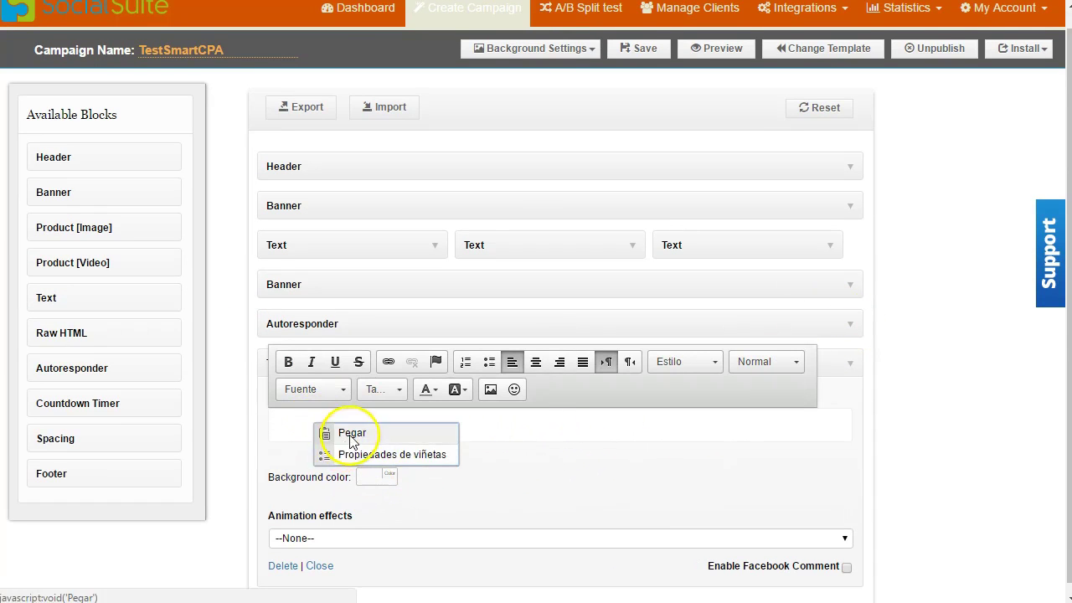
click(355, 430)
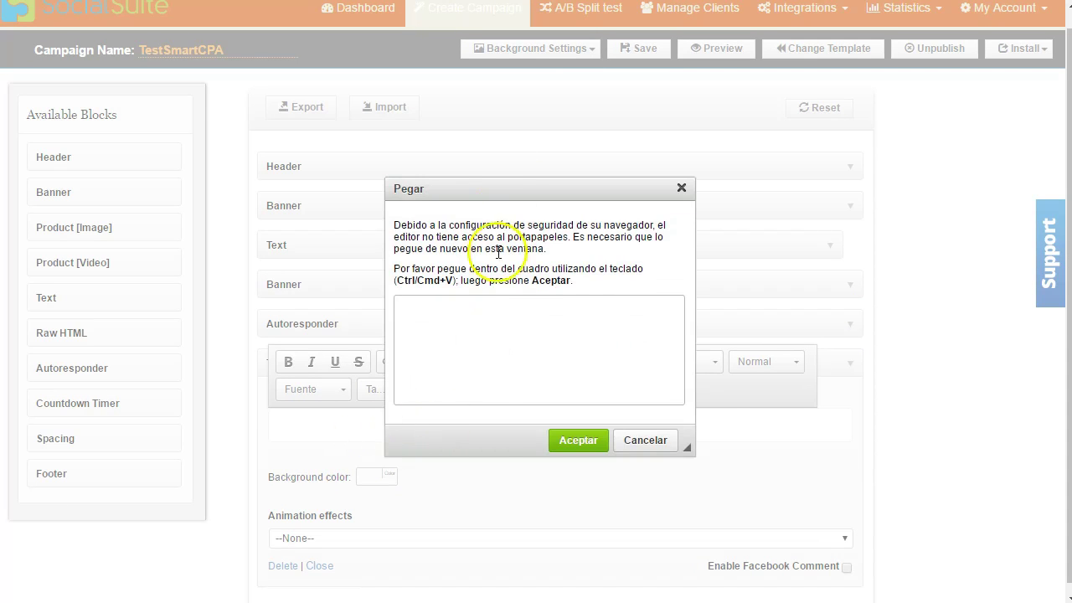
right_click(478, 324)
click(536, 427)
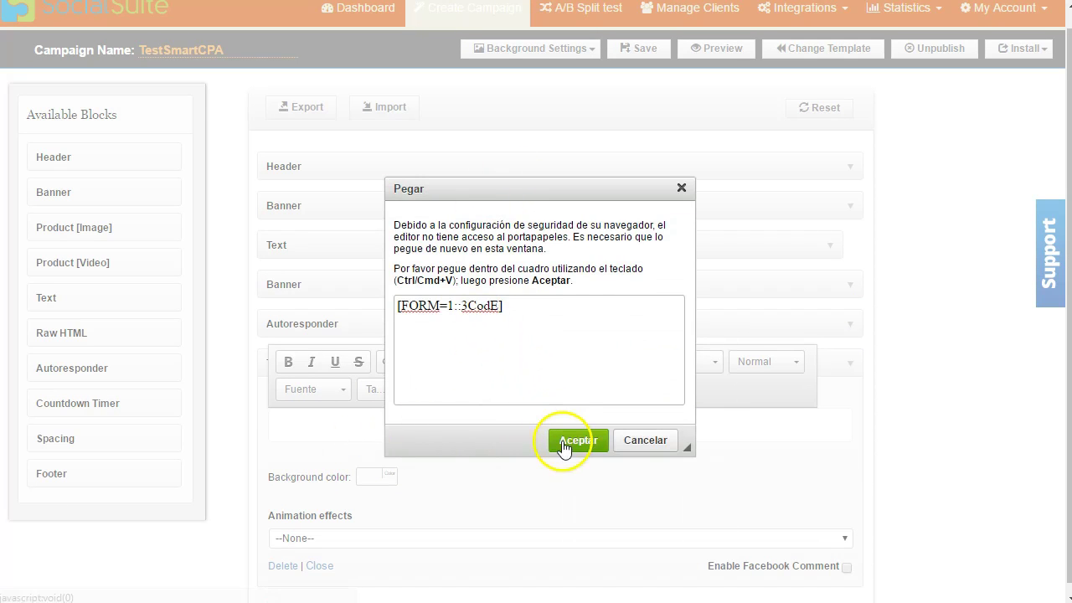
click(555, 449)
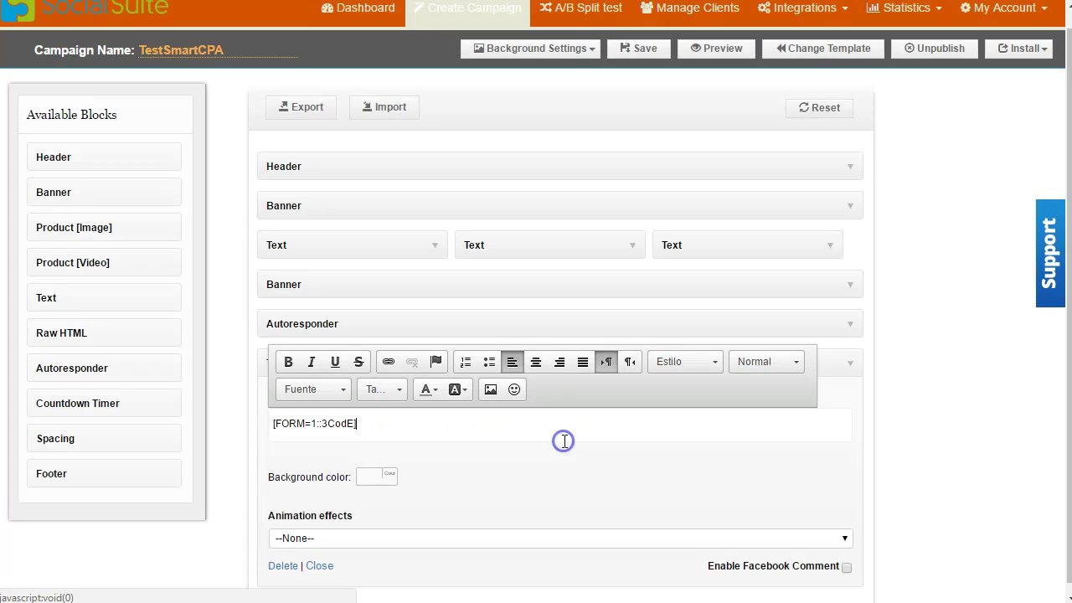
click(849, 364)
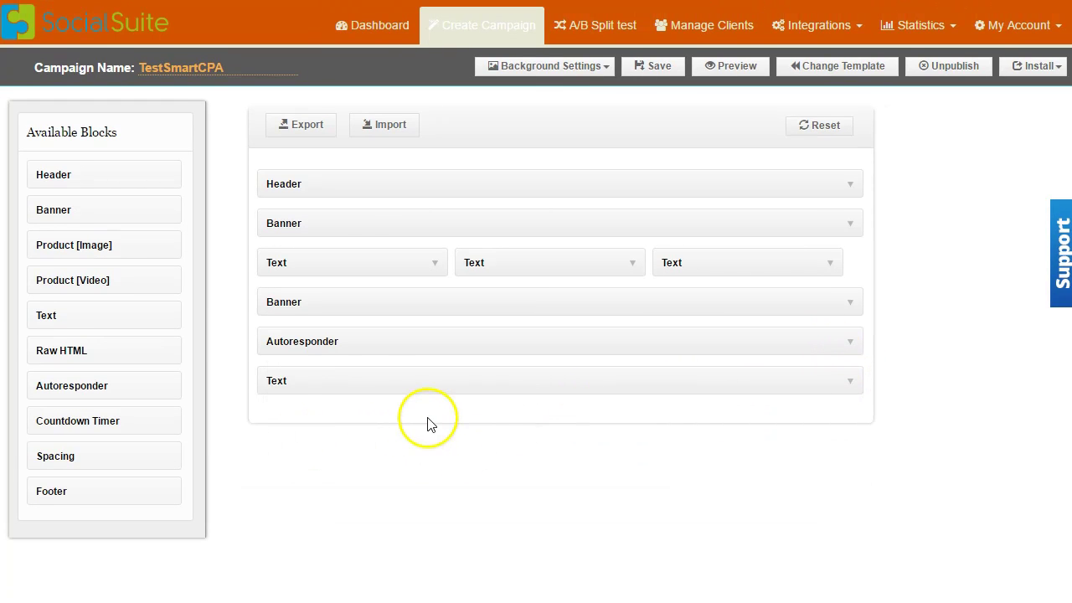
Step: Add a Raw HTML block below the last Text block, paste [FORM=1::3CodE] as its content, and collapse it
drag(108, 350, 339, 420)
drag(570, 464, 578, 439)
right_click(361, 502)
click(428, 596)
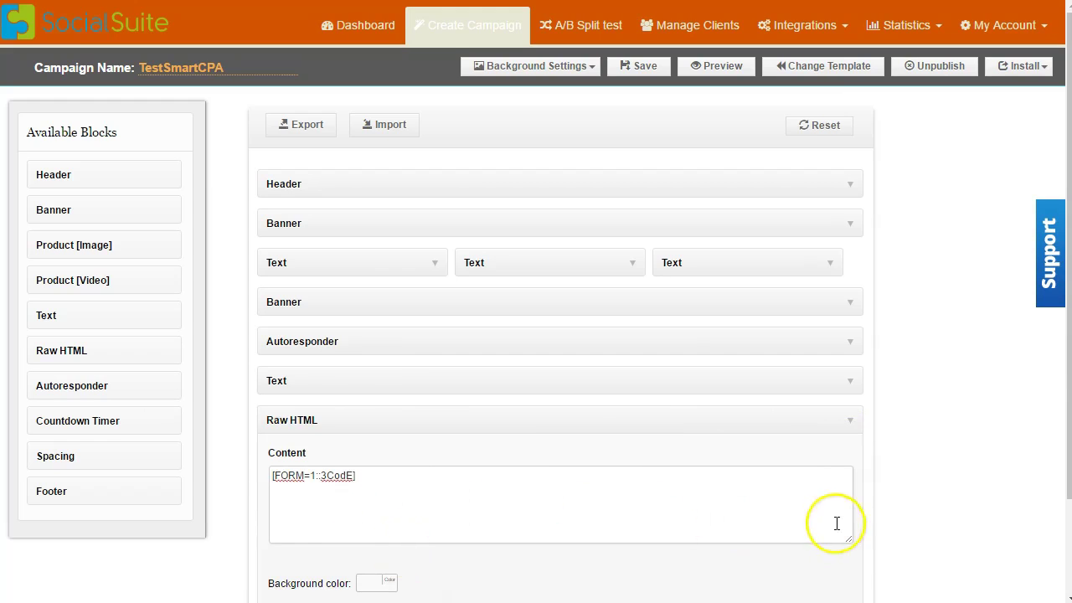
scroll(549, 448, down, 2)
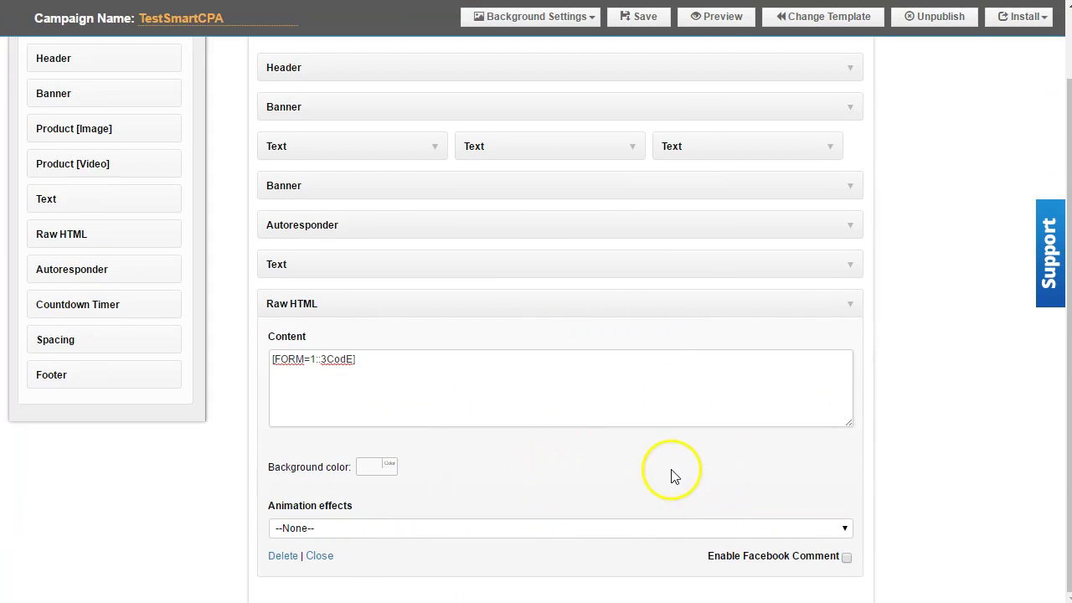
click(851, 302)
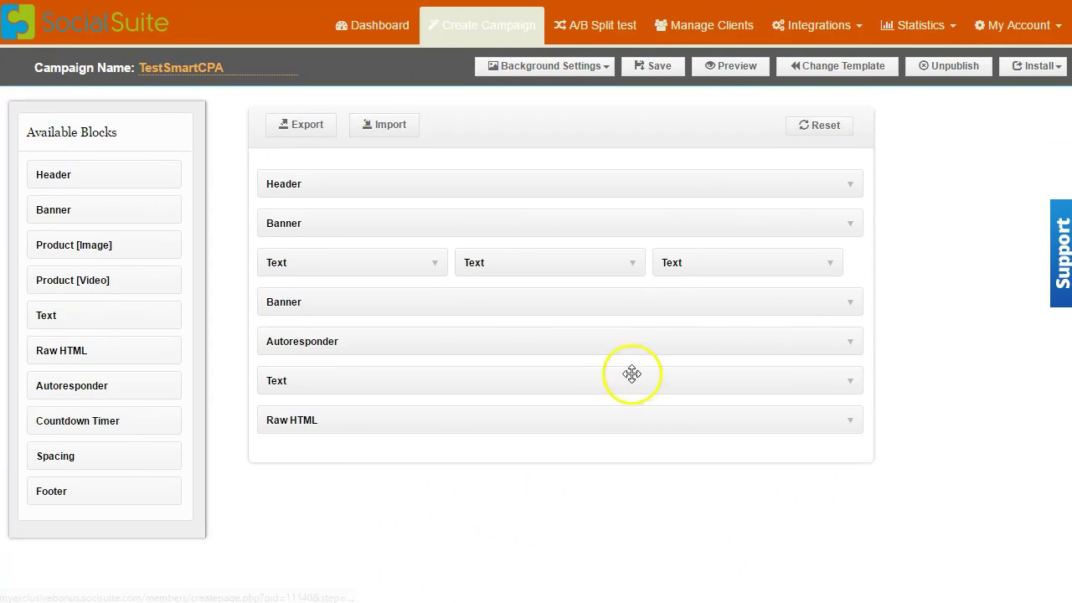
Step: Save the campaign, preview the page down to its subscription forms, and return to the block editor
click(652, 71)
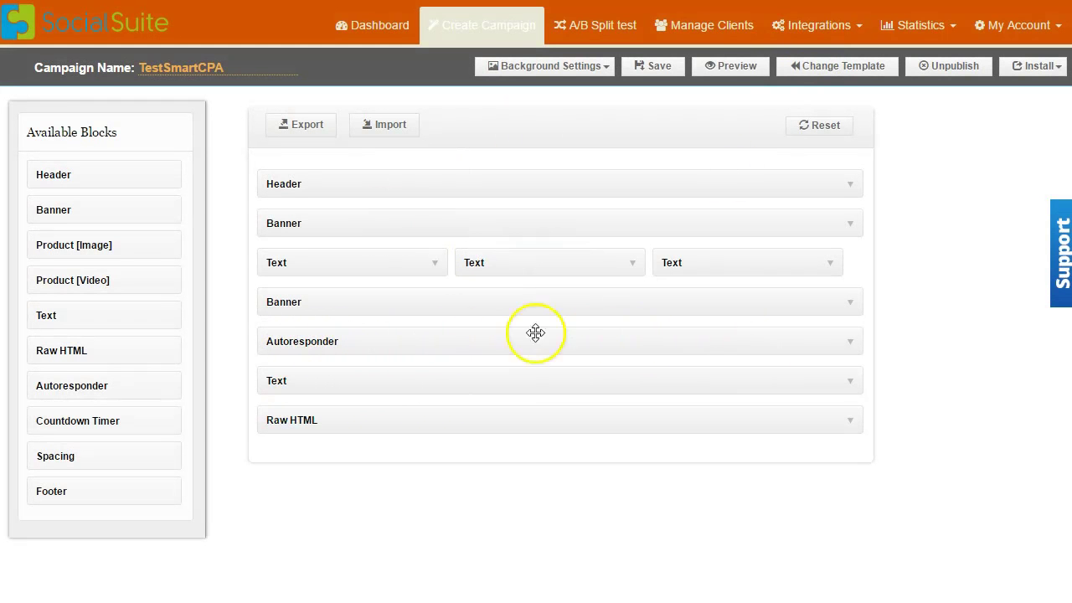
click(730, 65)
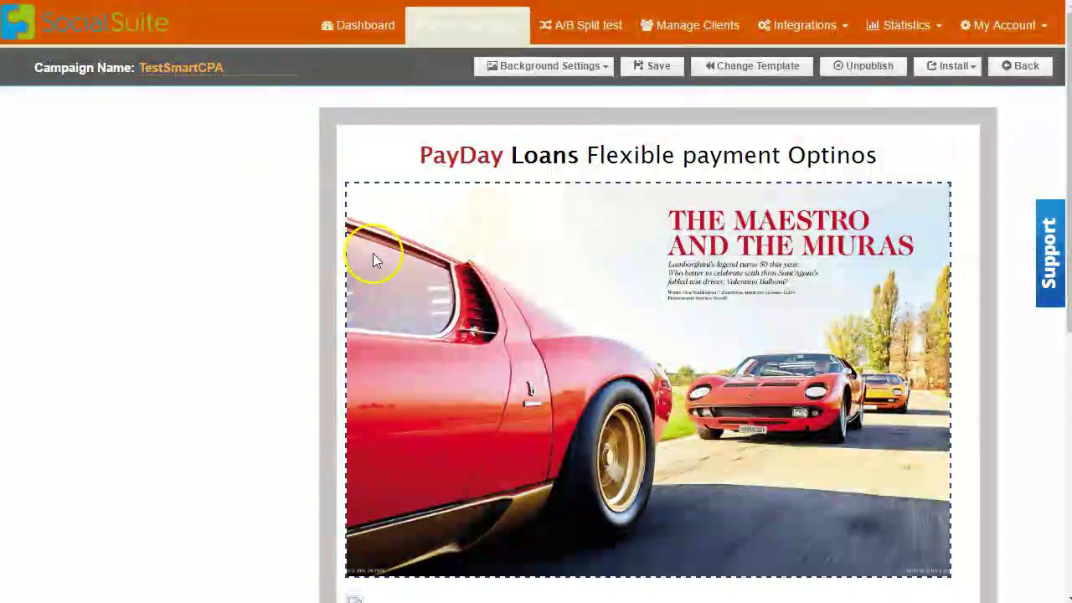
scroll(449, 263, down, 5)
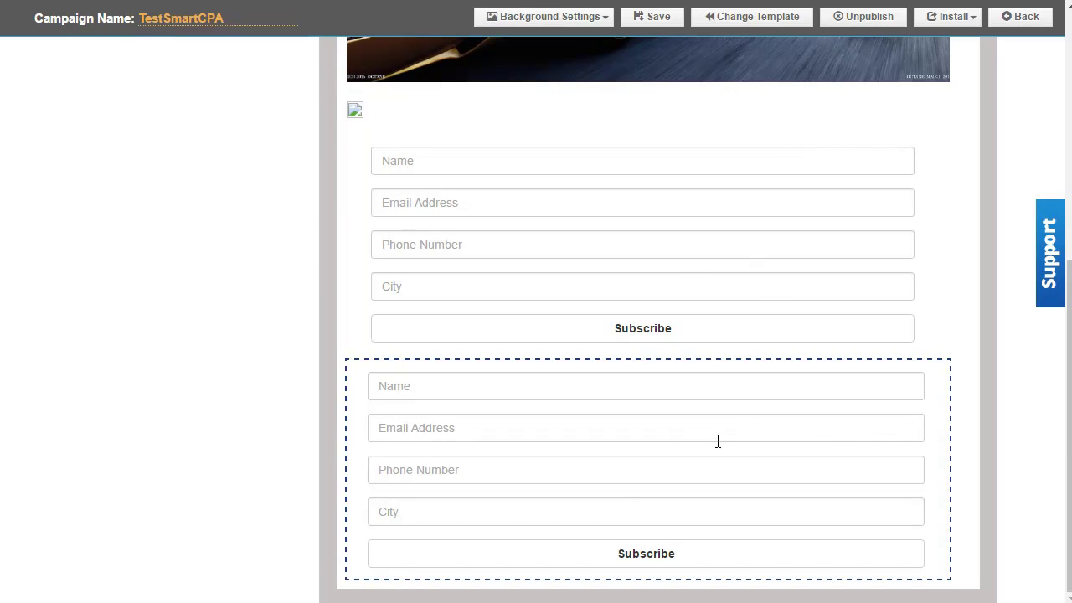
scroll(638, 219, up, 6)
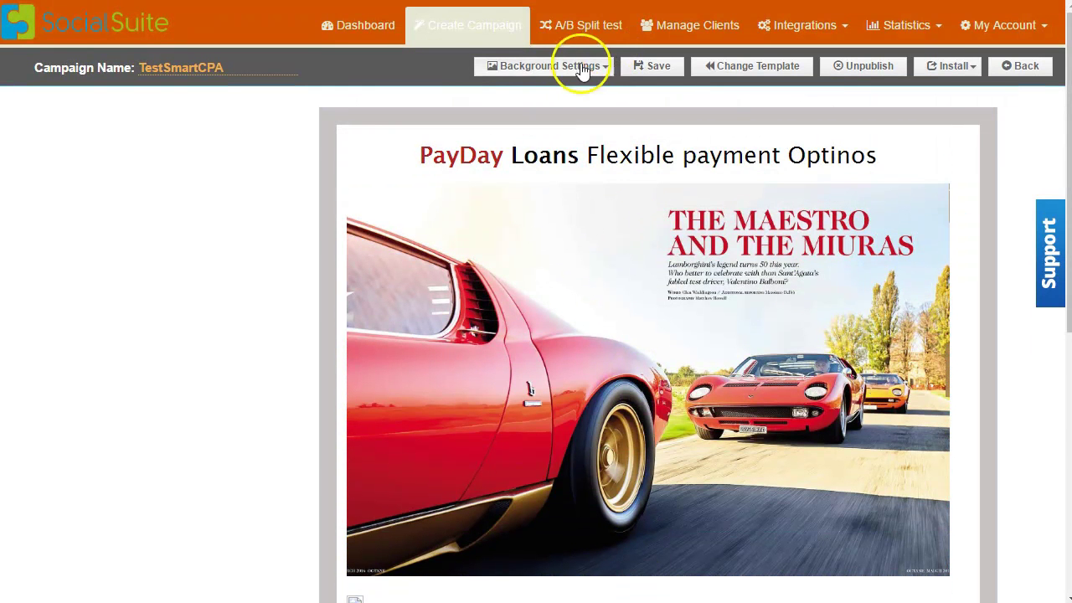
scroll(584, 303, down, 3)
scroll(583, 304, down, 2)
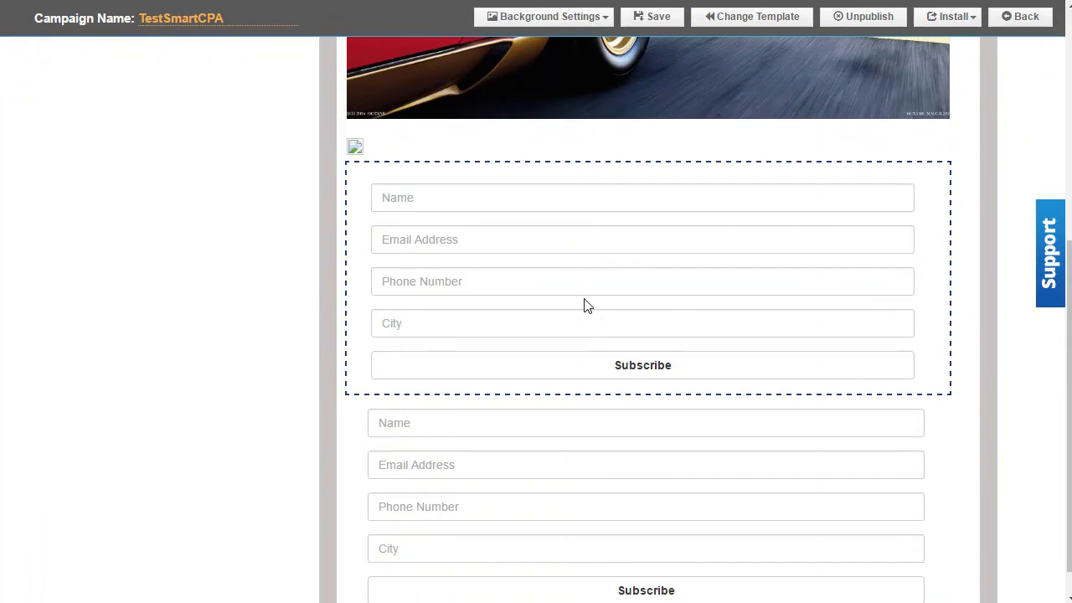
scroll(583, 306, up, 5)
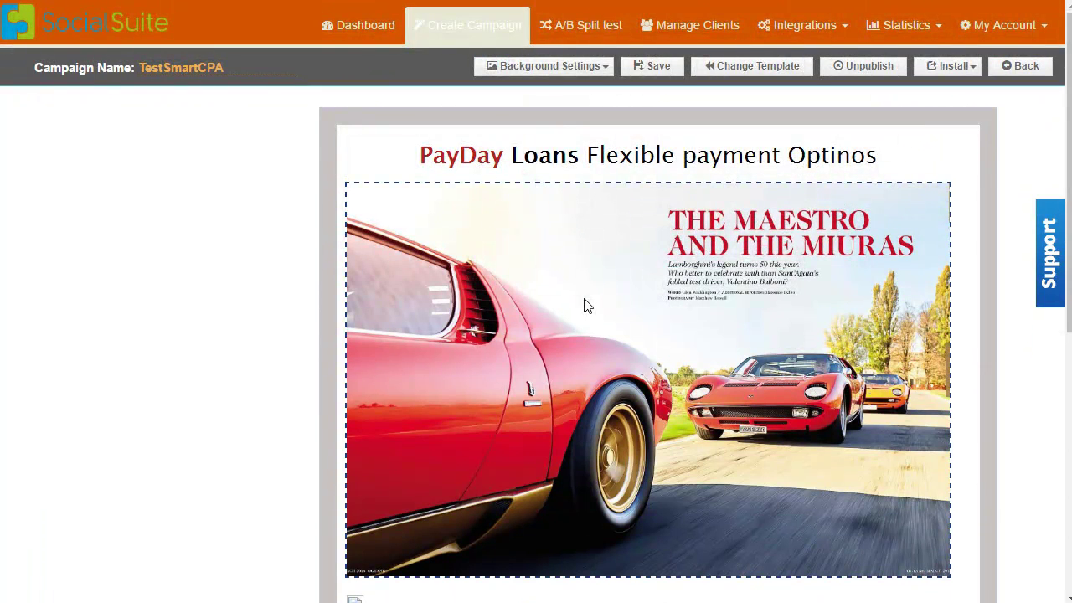
click(1024, 67)
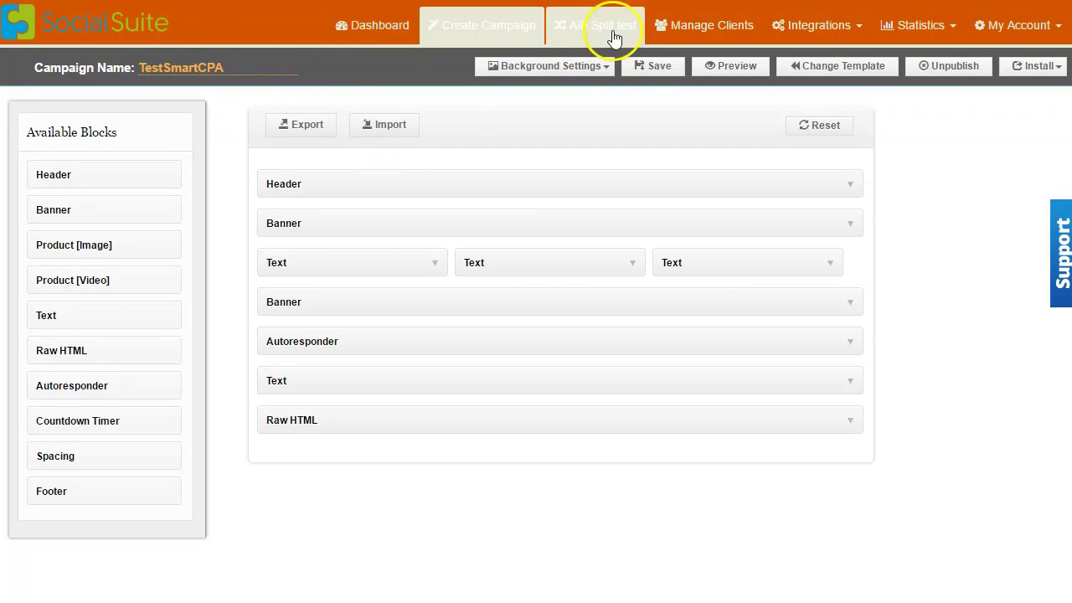
Step: Start a new A/B split test with smartcpa for Visitors A and TestSmartCPA for Visitors B
click(595, 28)
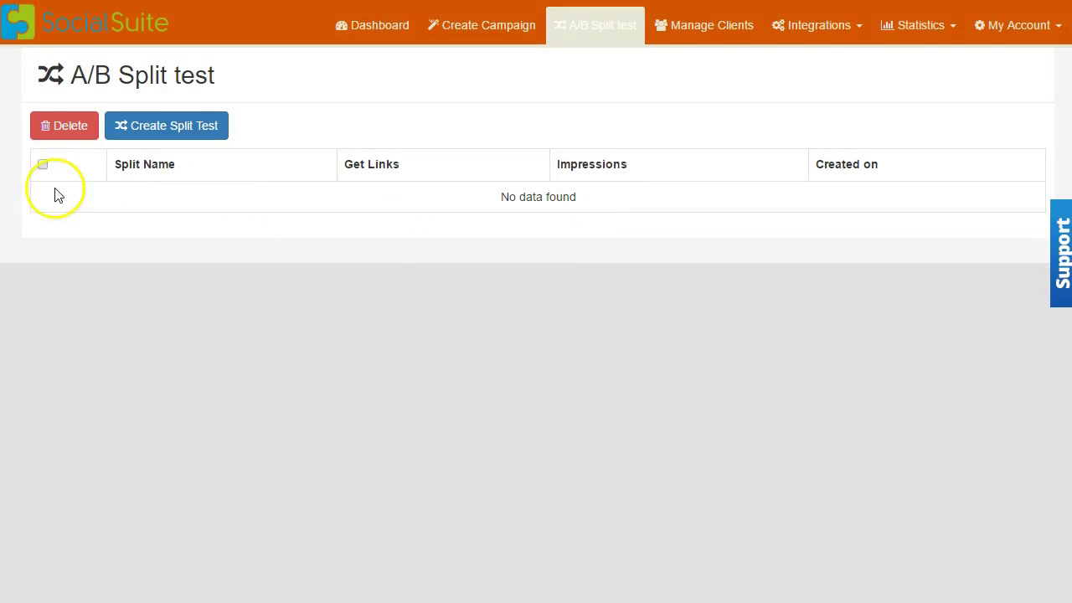
click(192, 126)
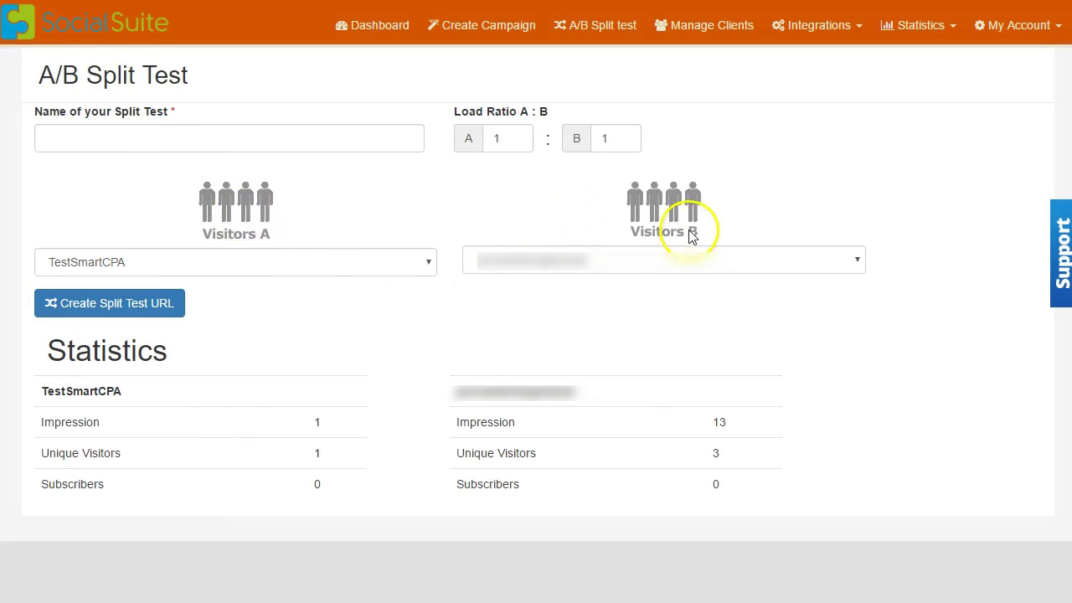
click(307, 259)
click(309, 262)
click(547, 259)
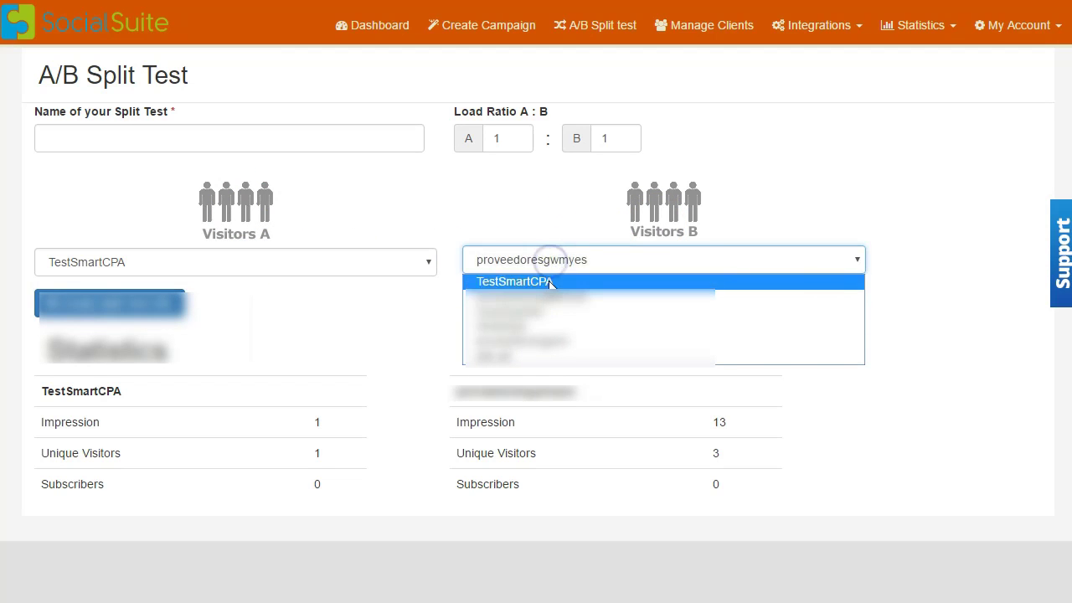
click(548, 282)
click(311, 260)
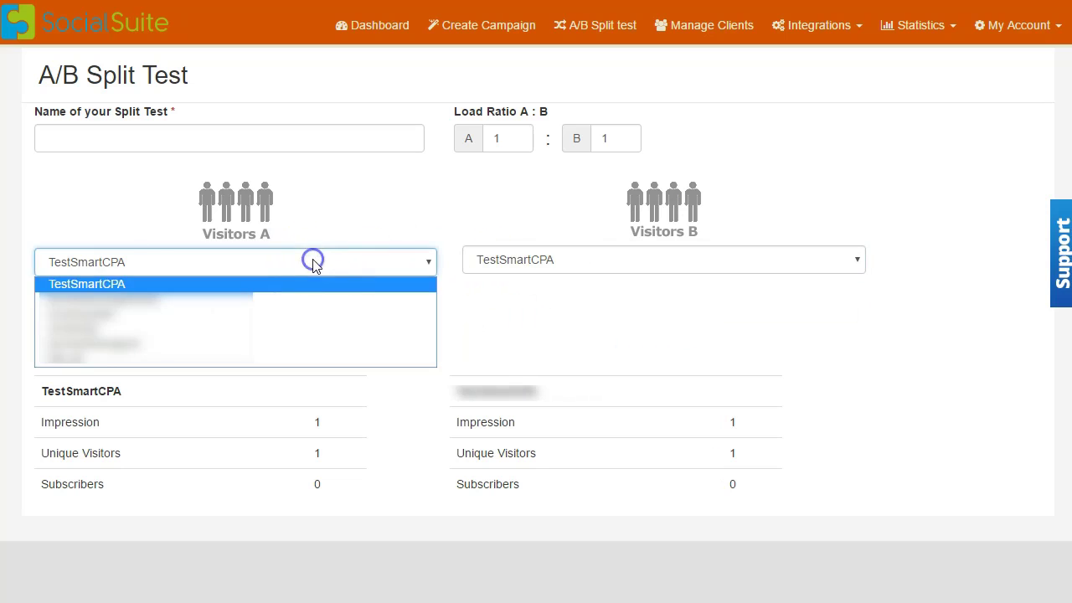
click(204, 328)
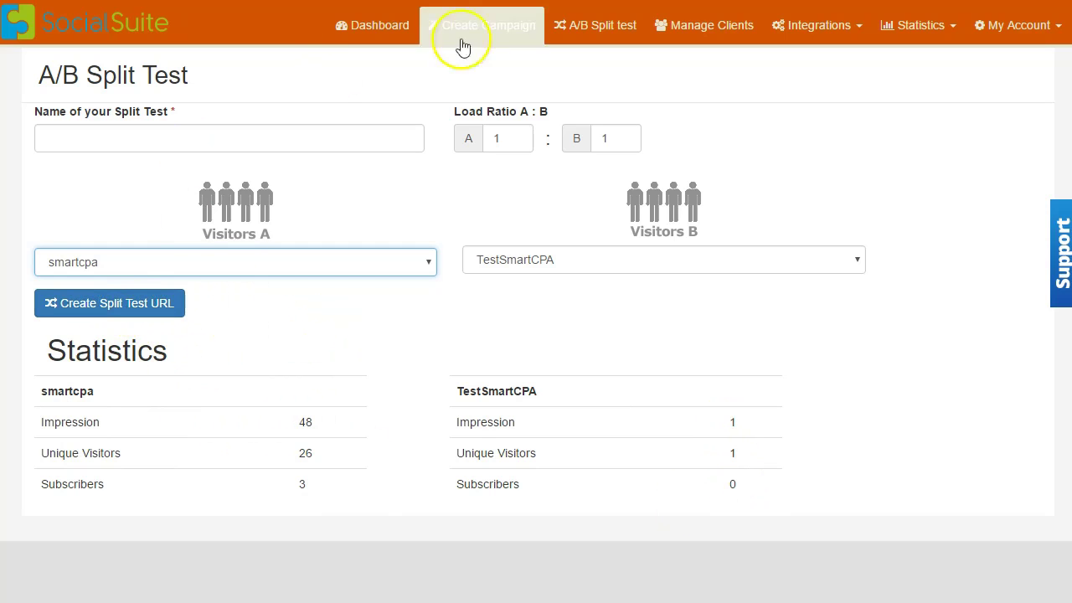
click(711, 38)
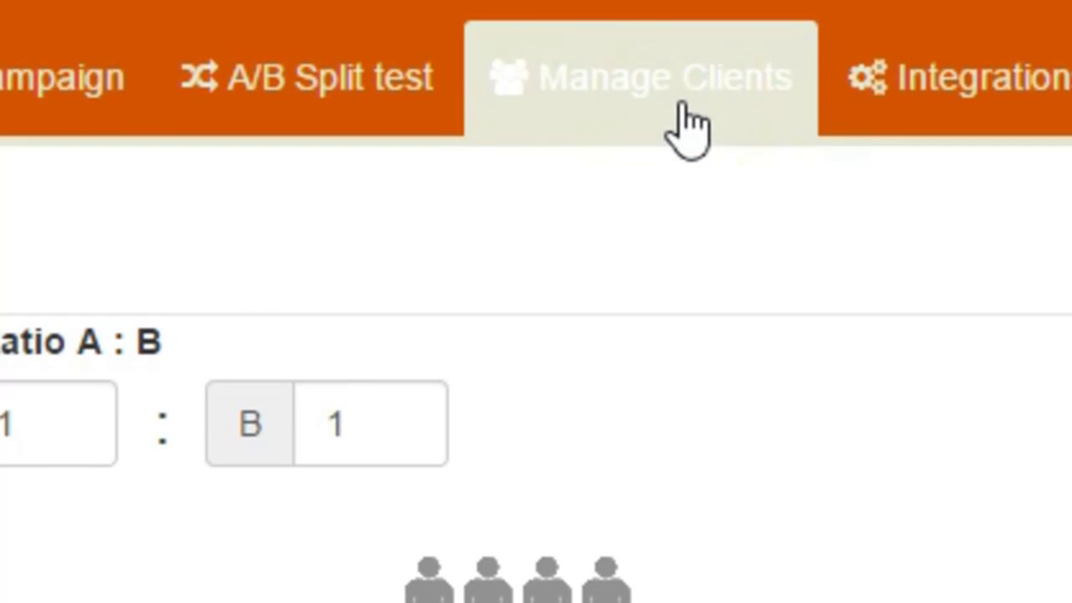
click(582, 103)
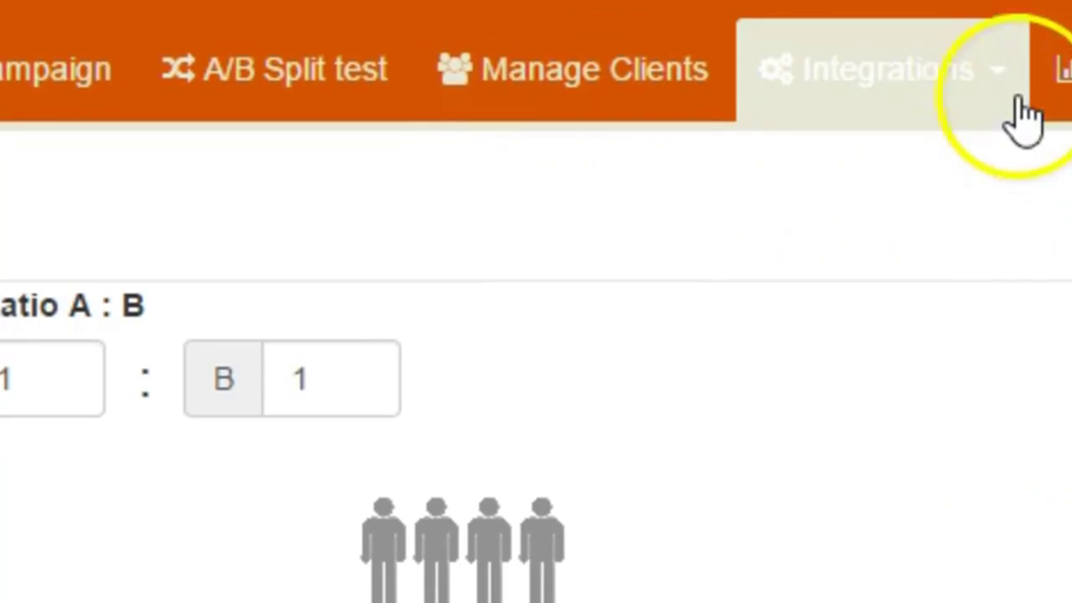
Step: Open the API integrations page and examine the available autoresponder services and the WordPress plugin's API key section
click(1011, 94)
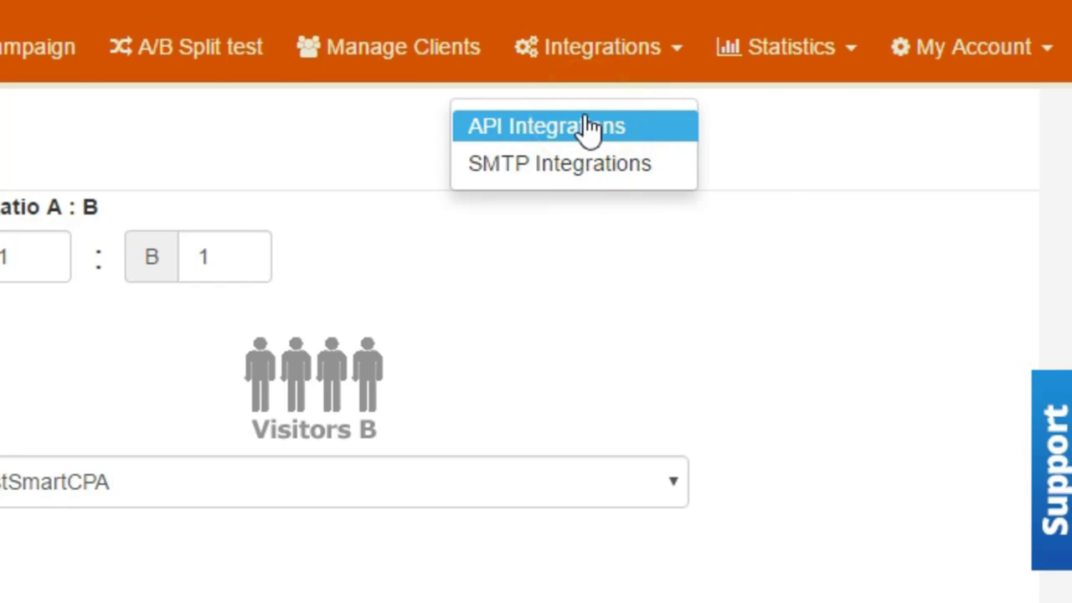
click(580, 163)
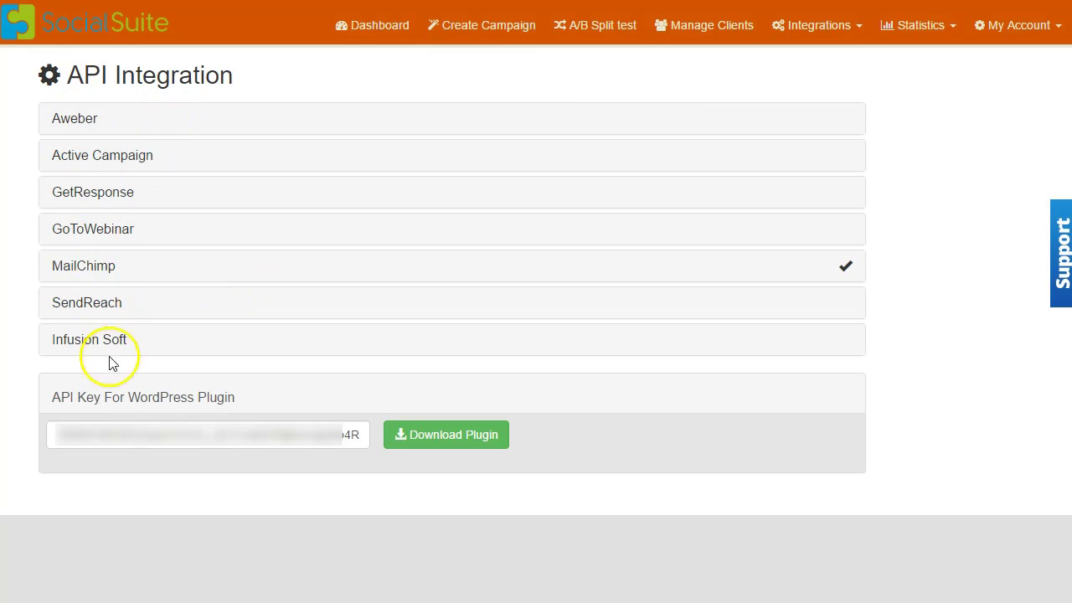
drag(52, 391, 259, 388)
click(259, 387)
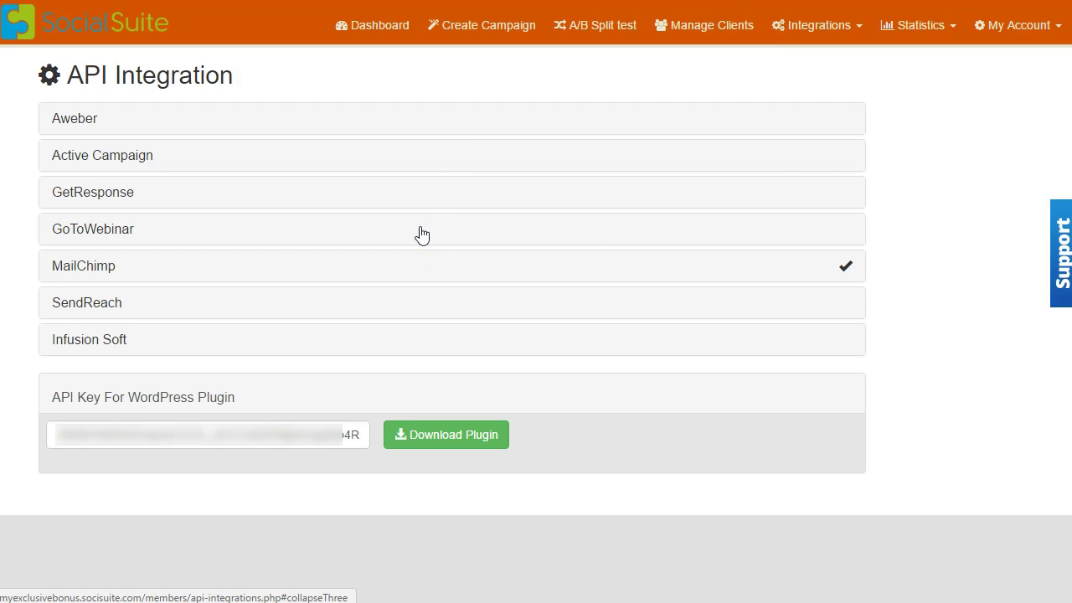
Step: Open the campaign statistics page and examine the total visitors recorded for each campaign
click(946, 27)
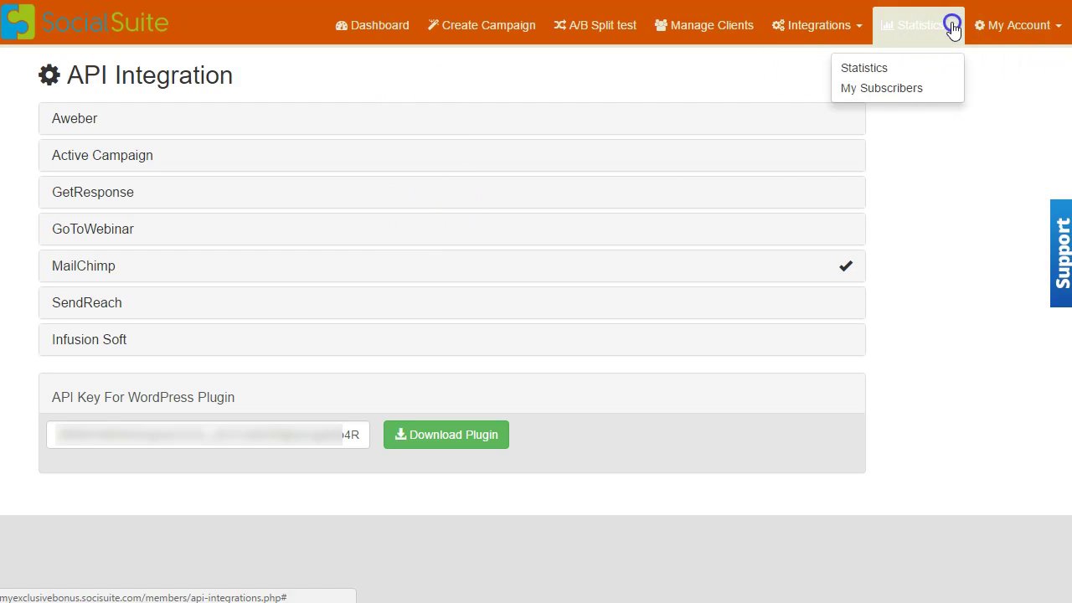
click(881, 70)
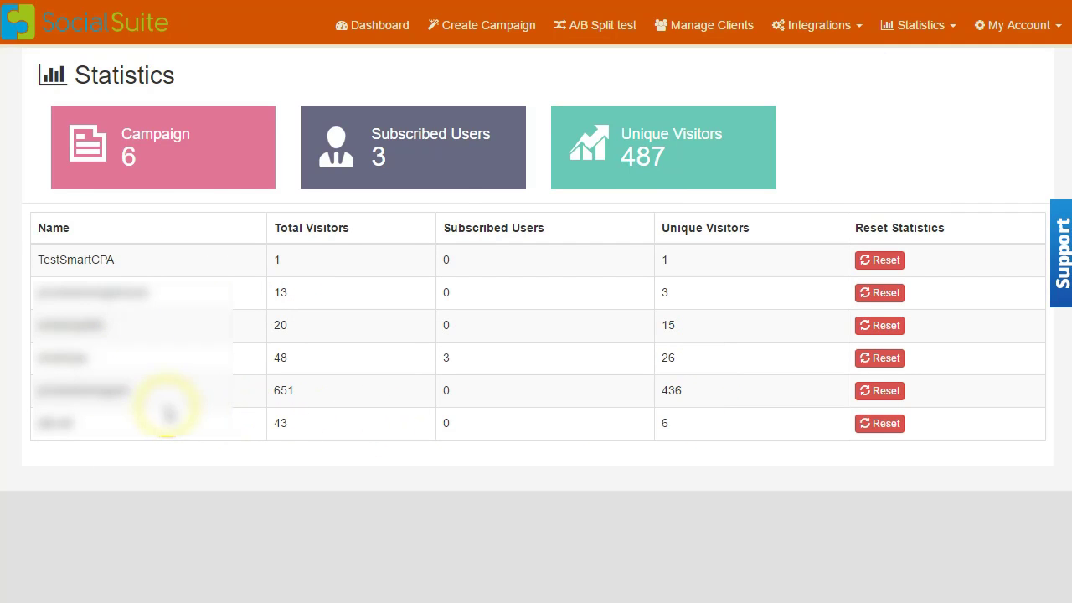
click(299, 390)
drag(299, 390, 265, 390)
click(294, 391)
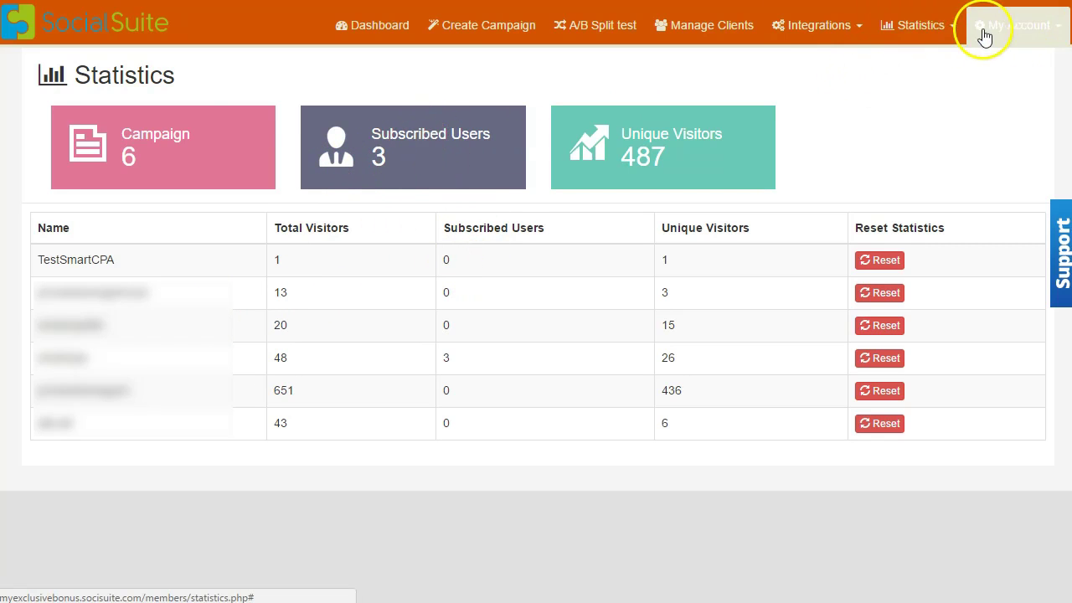
Step: Open the subscriber list, filter it by the smartcpa campaign, and reset the campaign filter
click(940, 32)
click(909, 88)
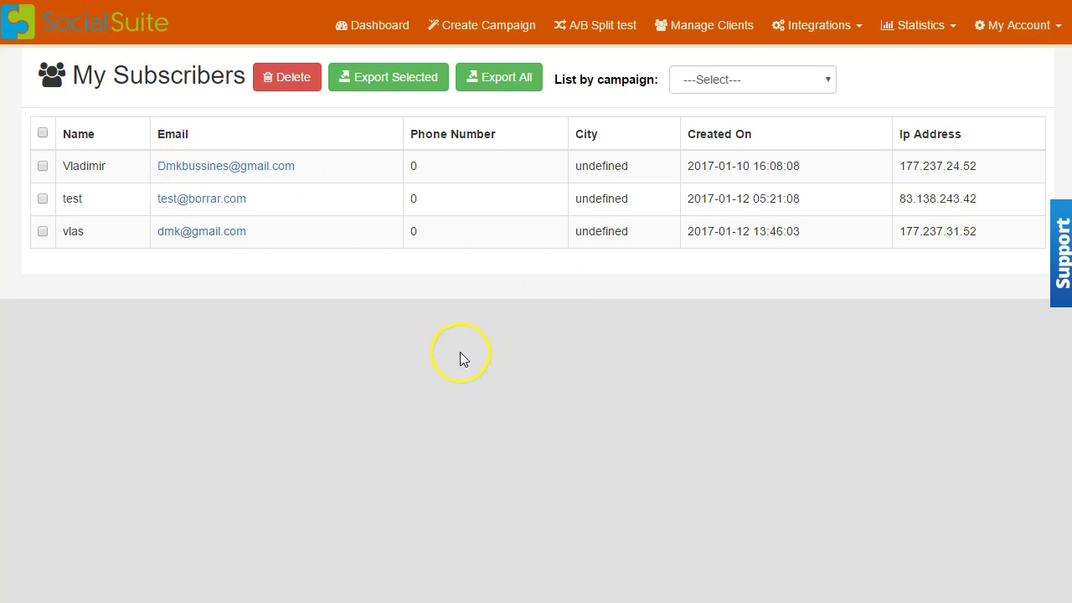
click(763, 79)
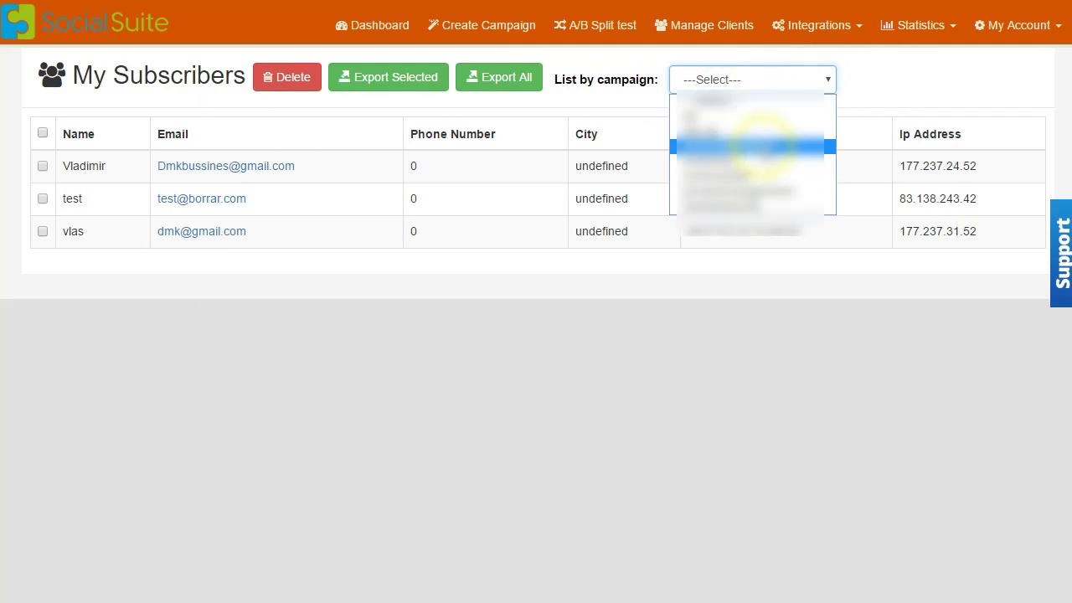
click(887, 101)
click(787, 81)
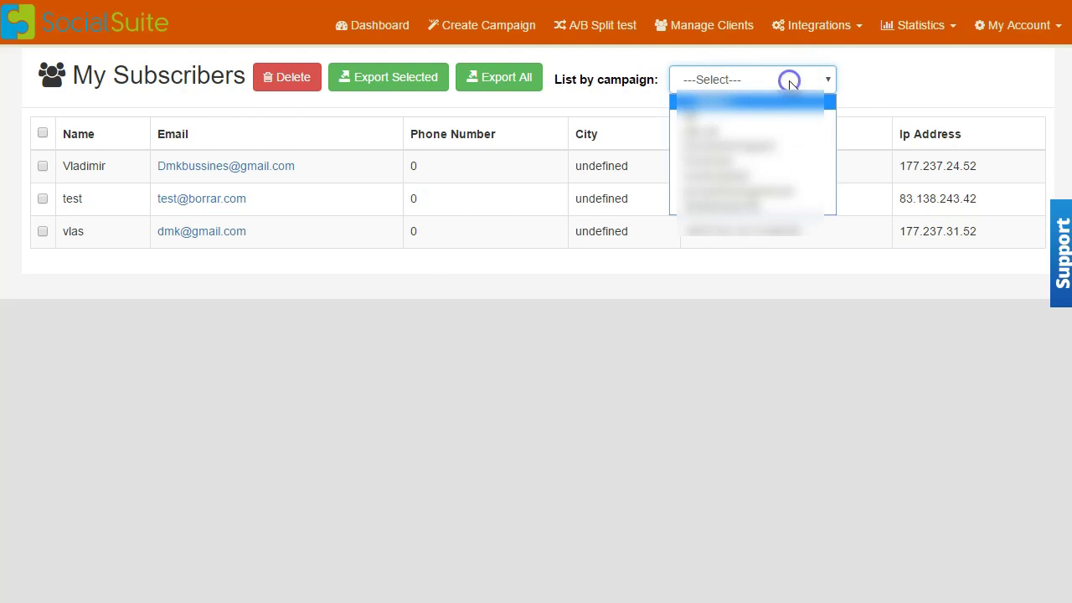
click(751, 155)
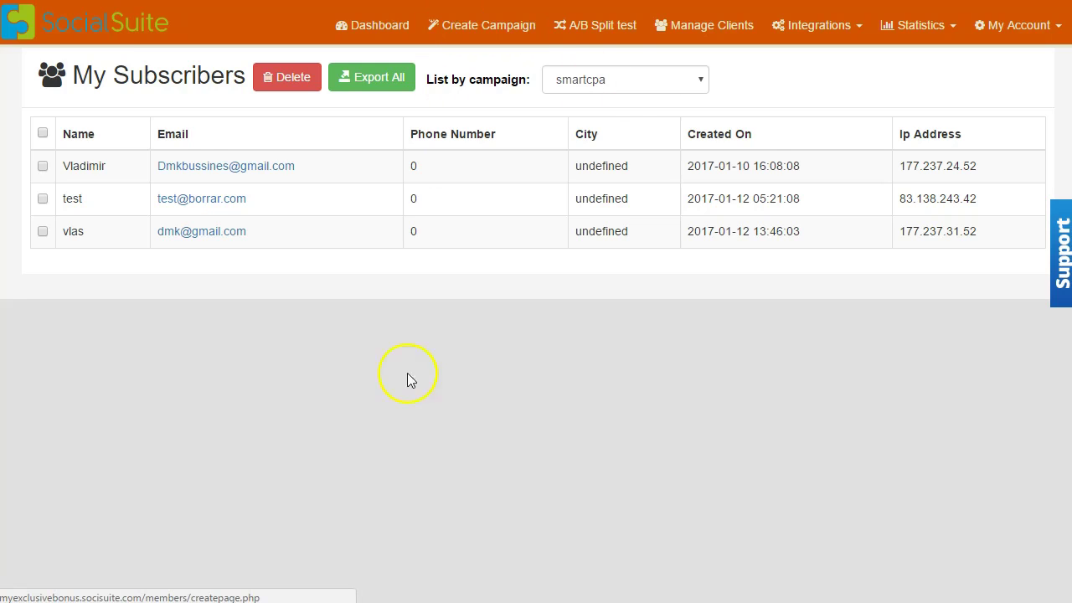
click(354, 196)
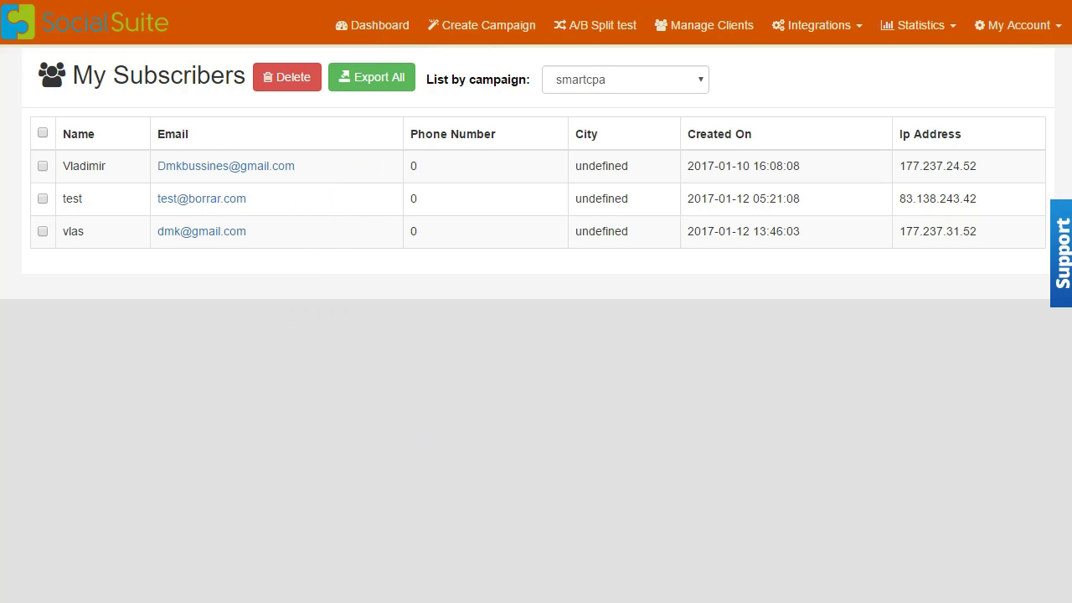
click(403, 396)
click(728, 25)
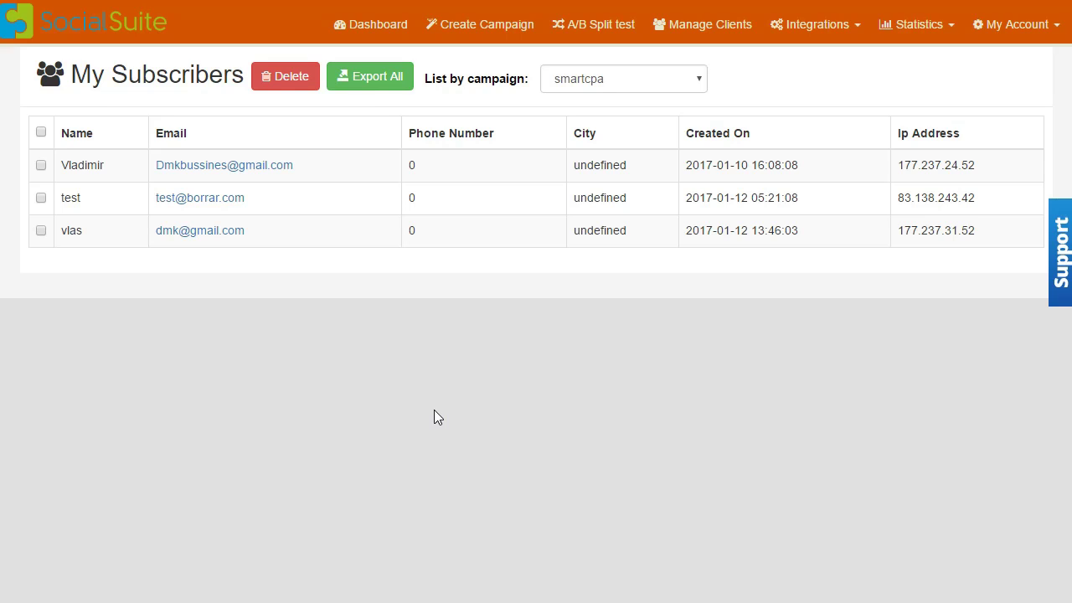
click(674, 80)
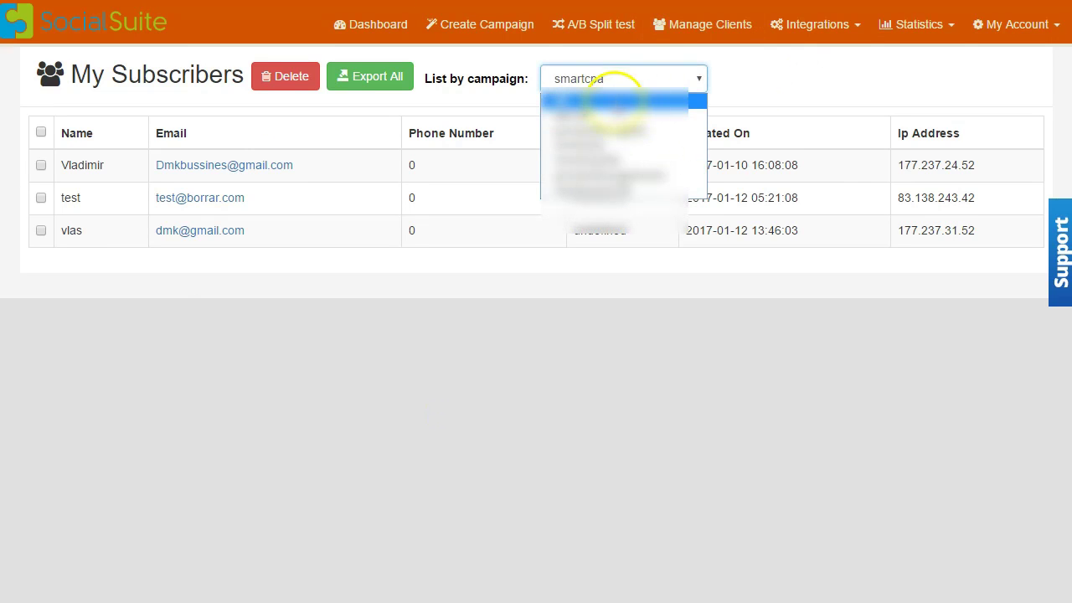
click(617, 98)
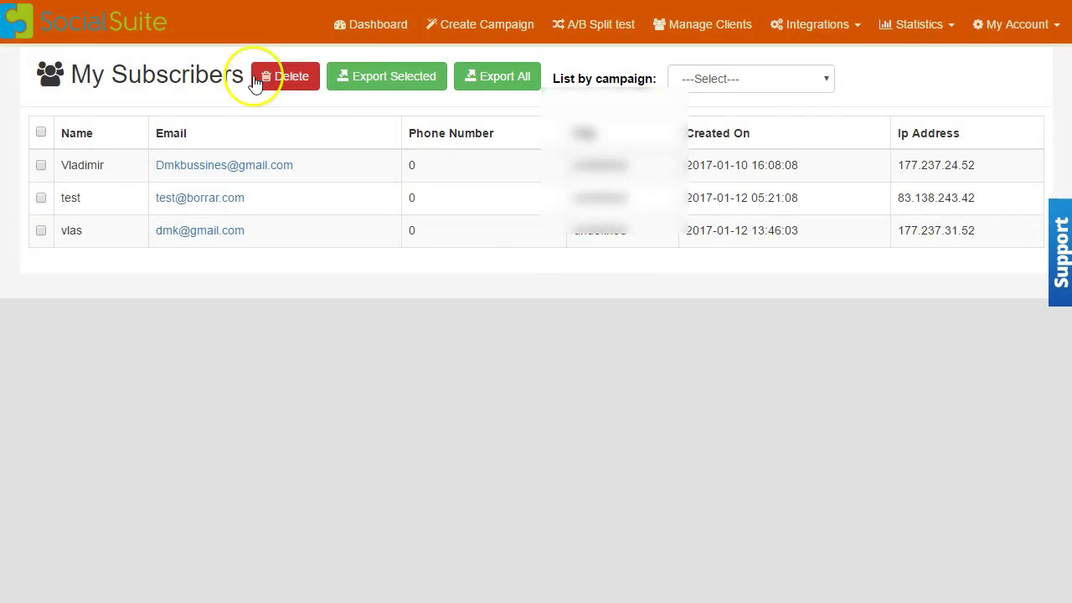
Step: Return to the dashboard, open the client management page, and examine the Add New Client form
click(391, 30)
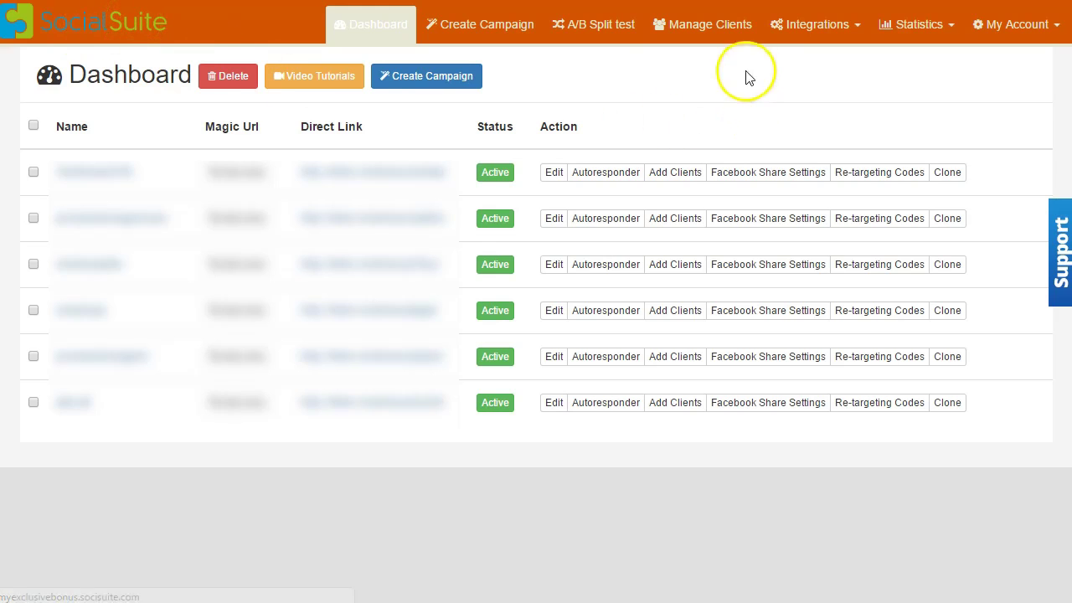
click(708, 35)
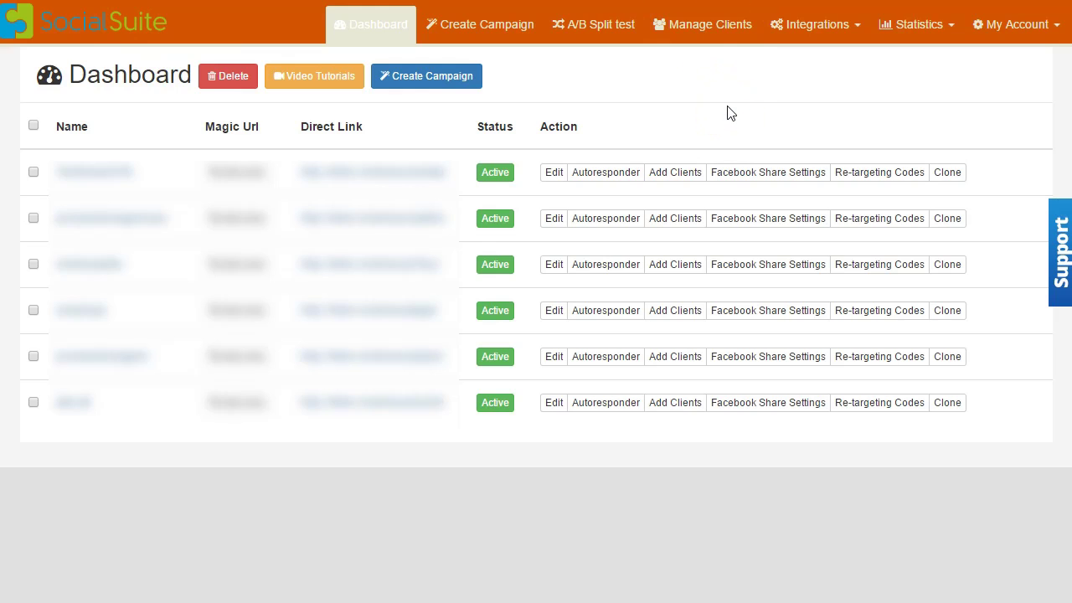
click(718, 28)
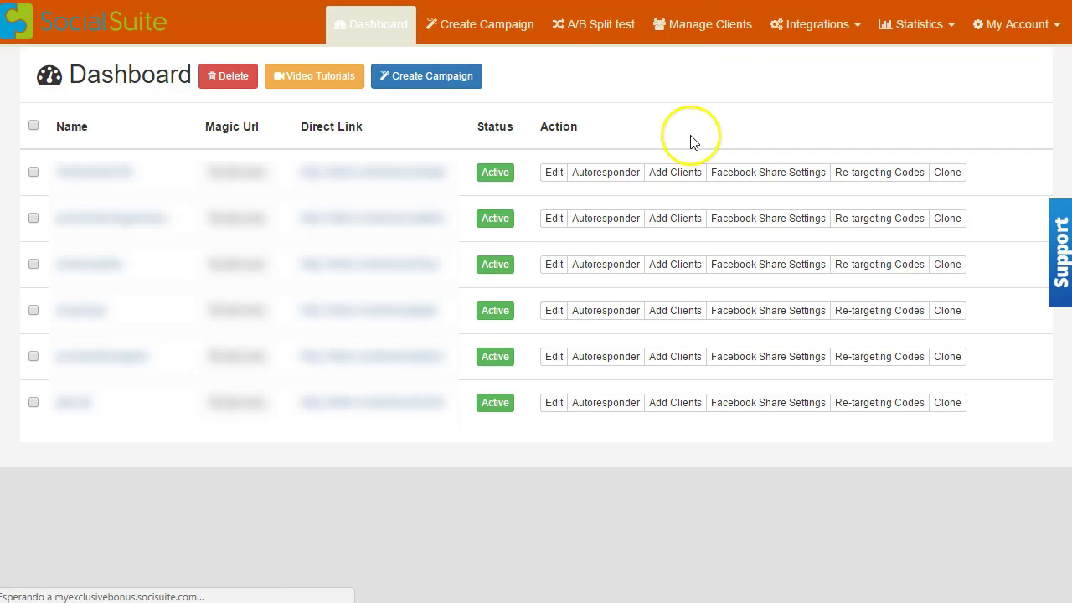
click(223, 131)
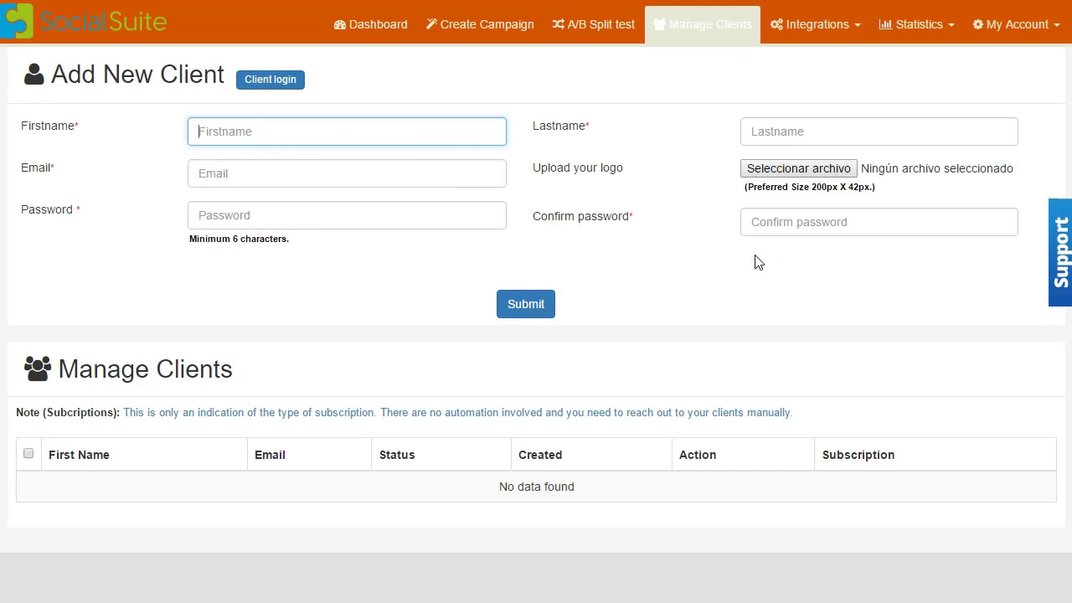
click(839, 42)
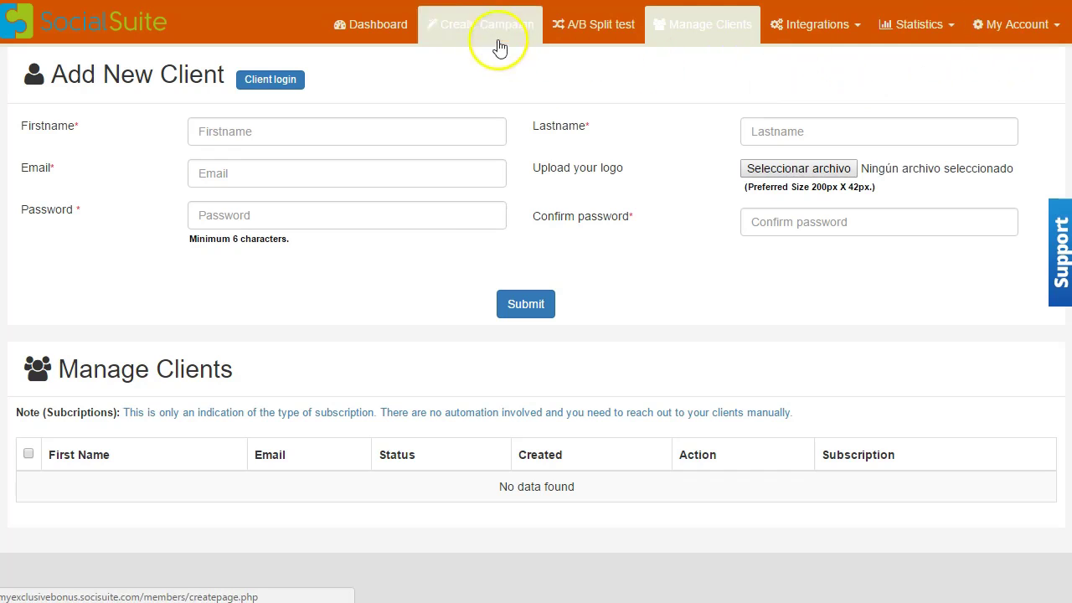
Step: Open the smartcpaSin campaign for editing from the dashboard and download its page as HTML
click(369, 42)
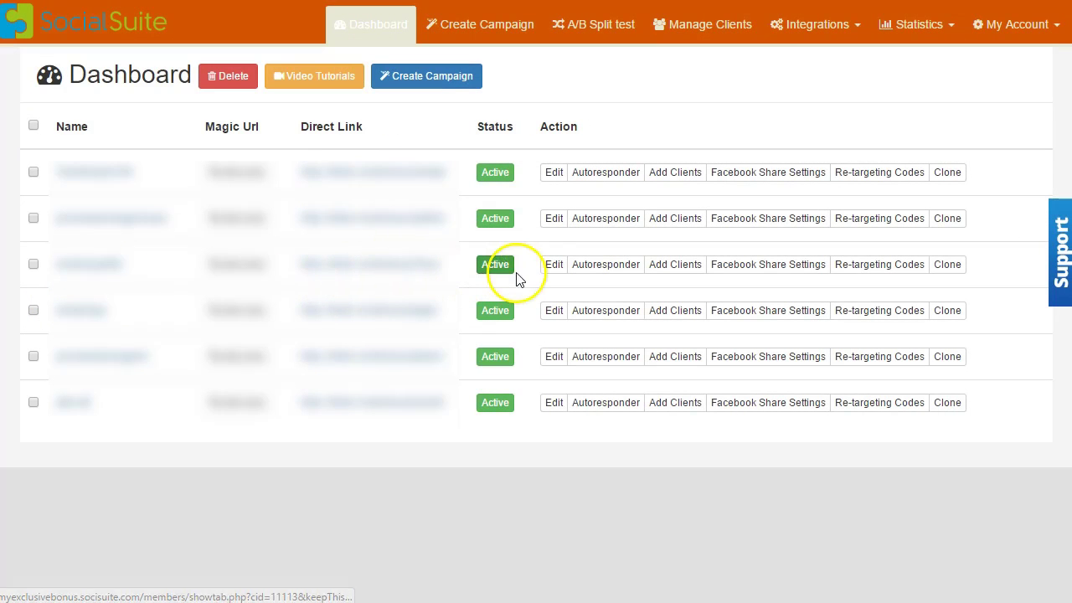
click(552, 265)
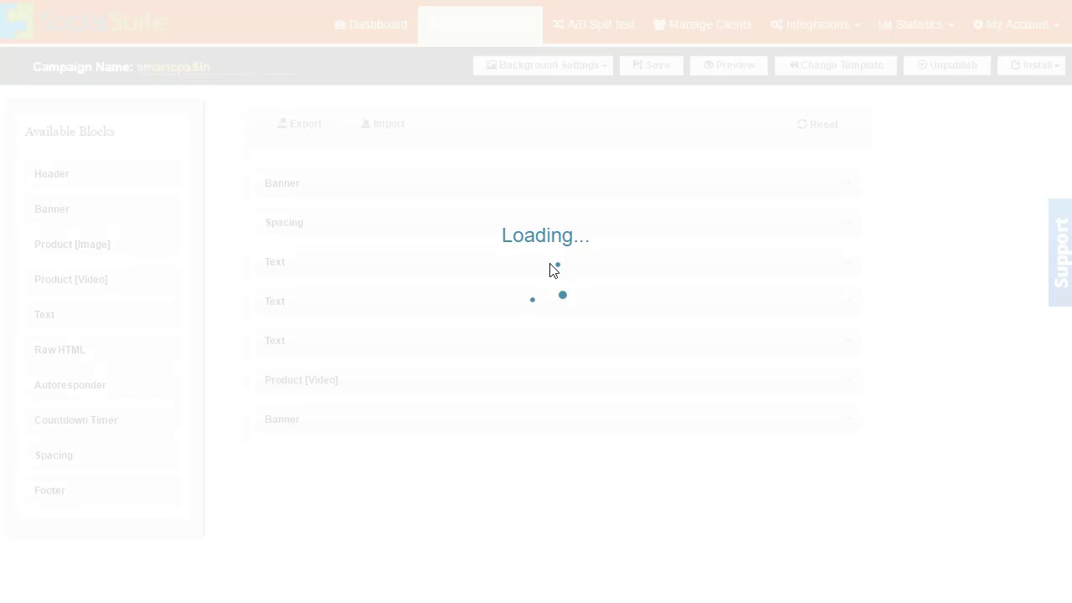
click(1058, 73)
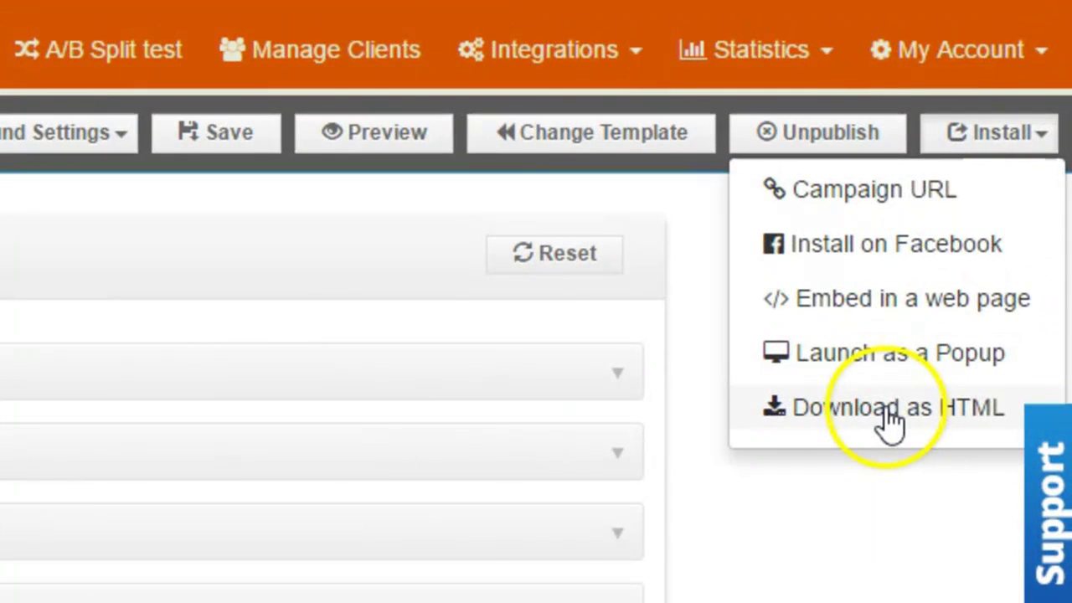
click(887, 414)
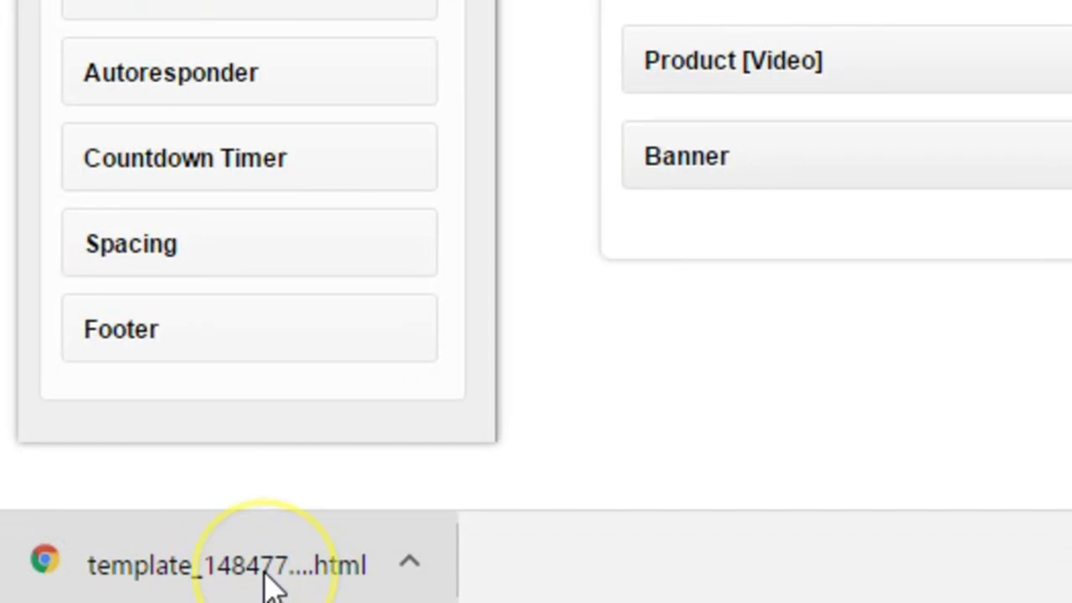
click(205, 565)
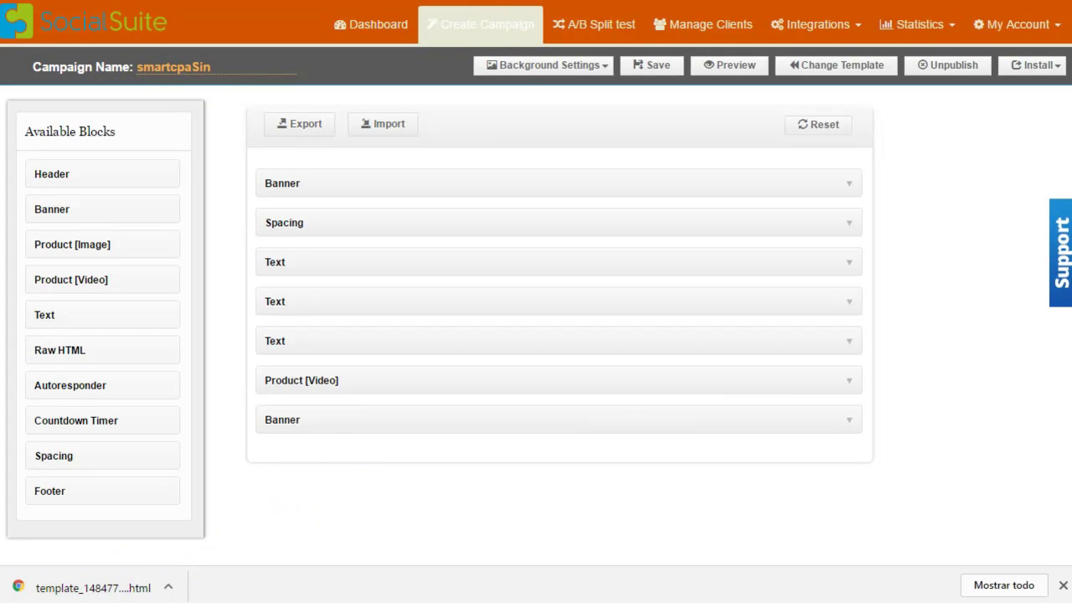
Step: Switch to the Banahost cPanel site, log in with the saved credentials, and open the file manager
click(481, 24)
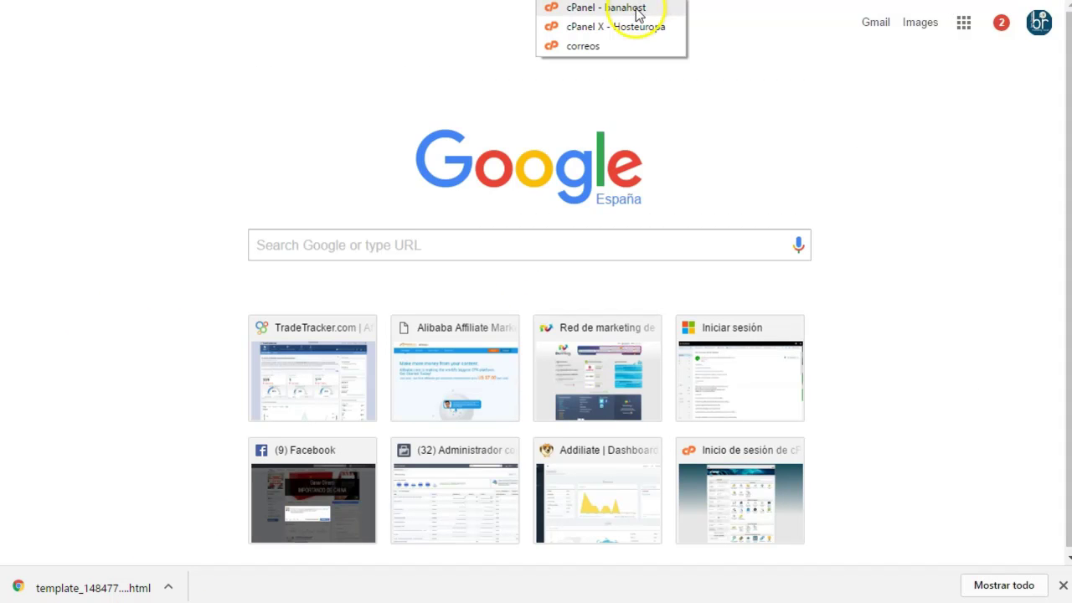
click(637, 10)
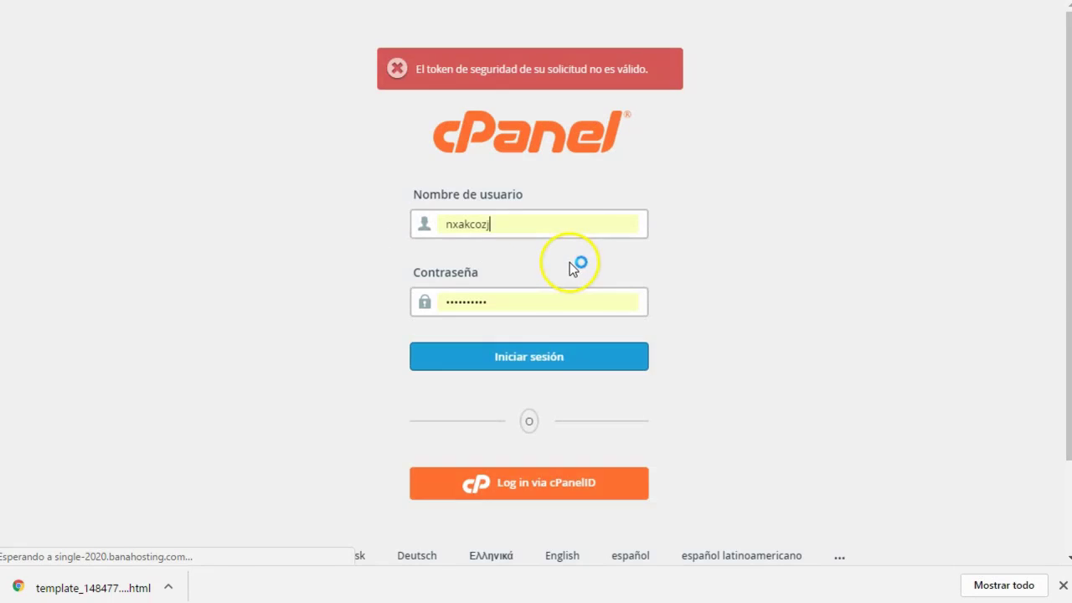
click(511, 359)
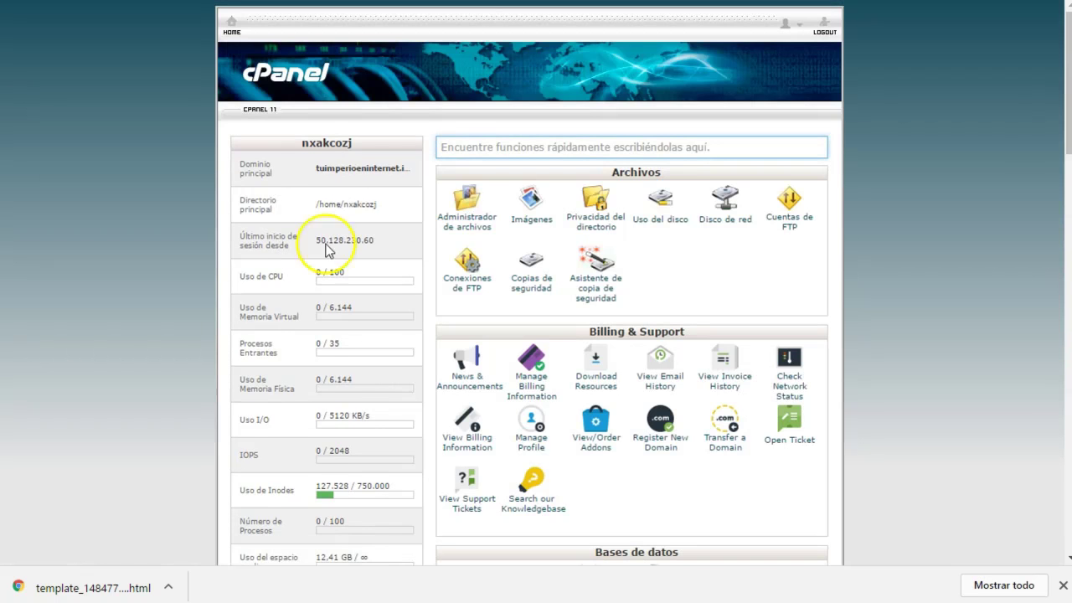
click(467, 224)
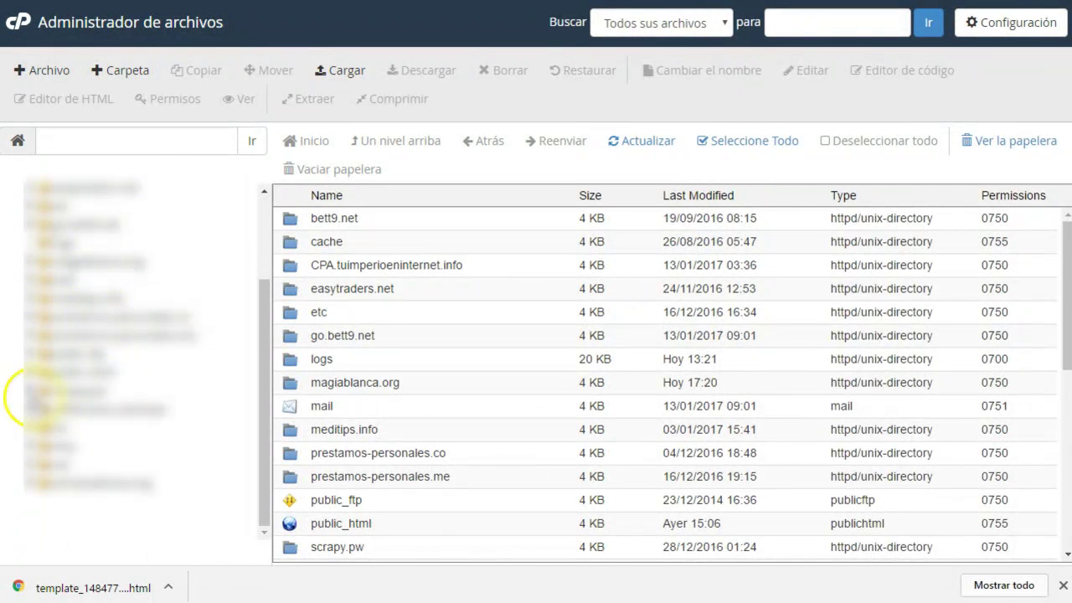
Step: Create a new folder named testsSmartCPA inside the scrapy.pw directory
click(40, 386)
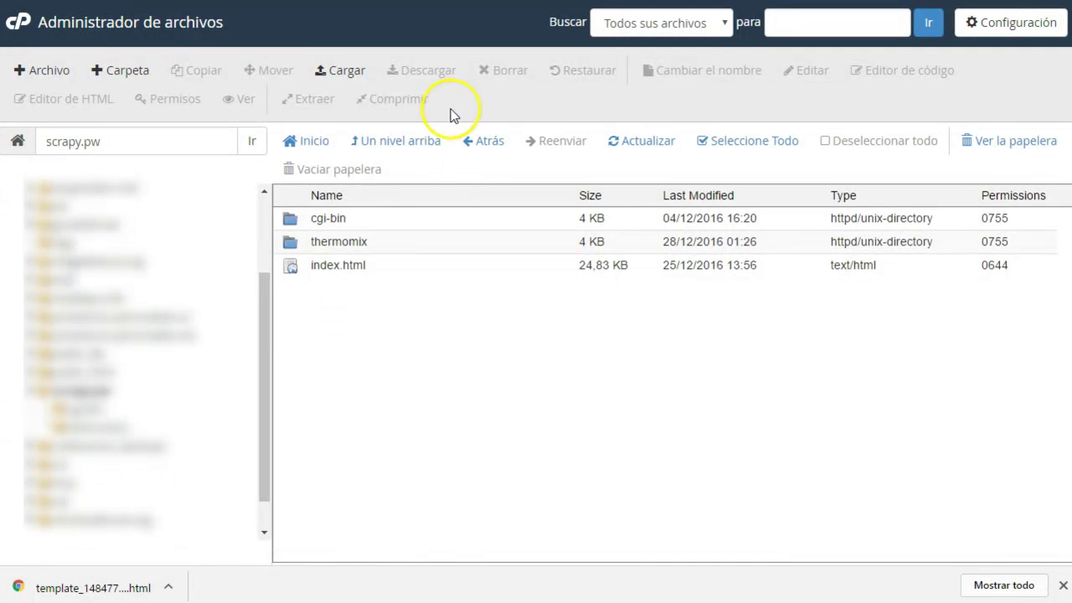
click(120, 73)
text(testsSamrtCPA)
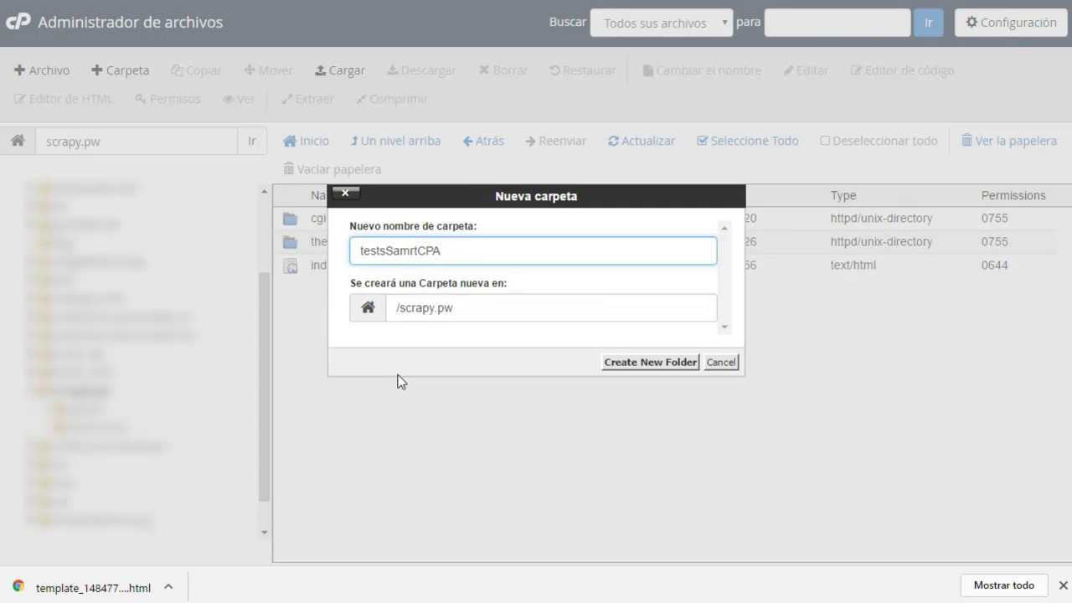
click(400, 250)
click(639, 363)
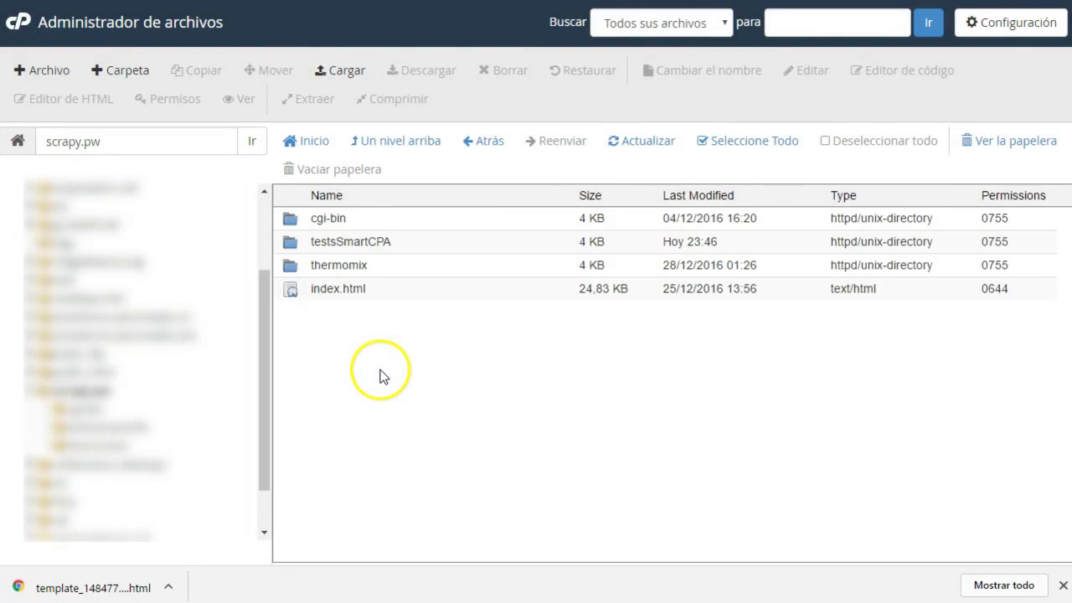
Step: Upload the downloaded template_1484779509.html file into the testsSmartCPA folder and return to the folder listing
click(359, 242)
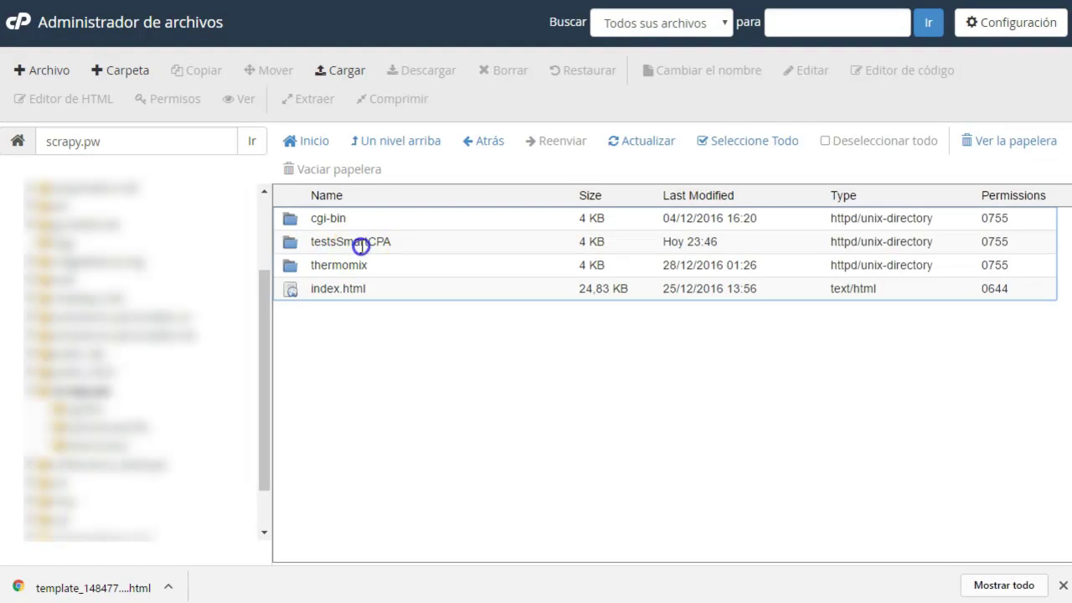
double_click(289, 242)
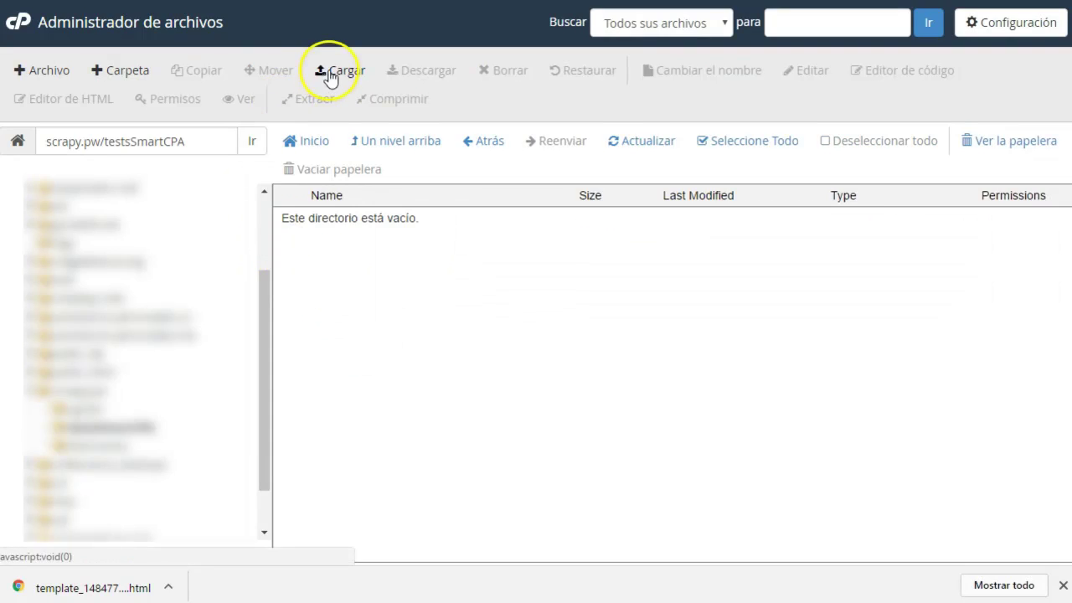
click(328, 72)
drag(74, 586, 531, 261)
click(500, 465)
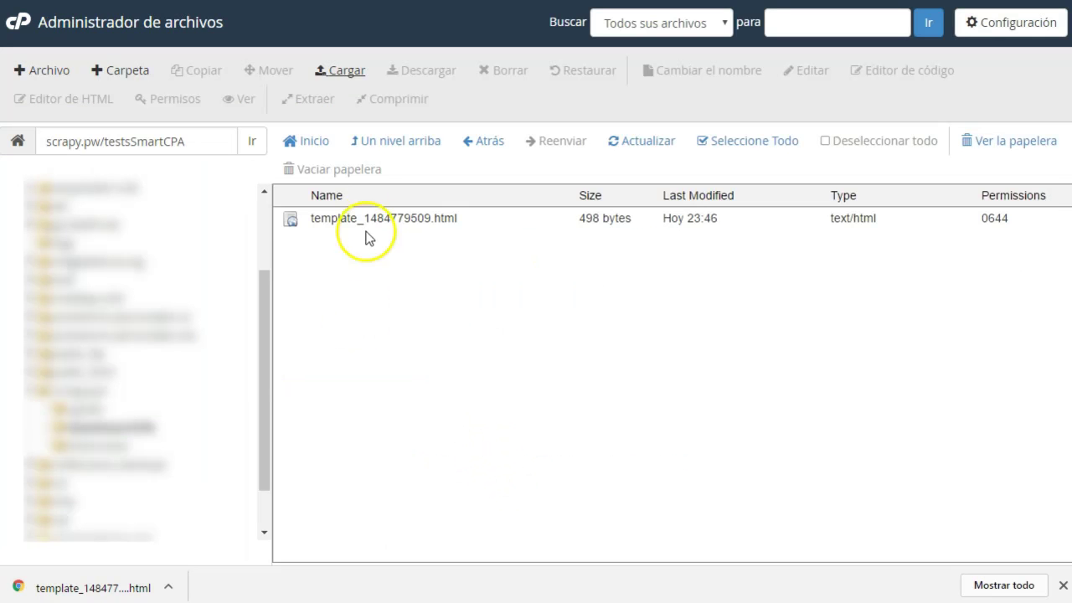
Step: Rename the uploaded template_1484779509.html file in the testsSmartCPA folder to index.html
click(366, 218)
right_click(366, 218)
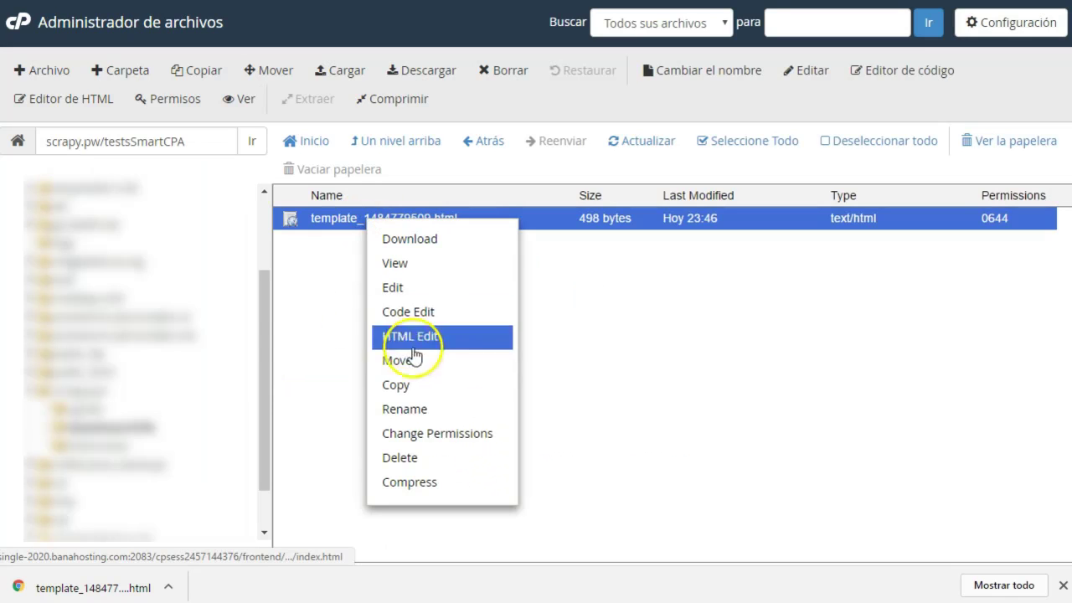
click(404, 410)
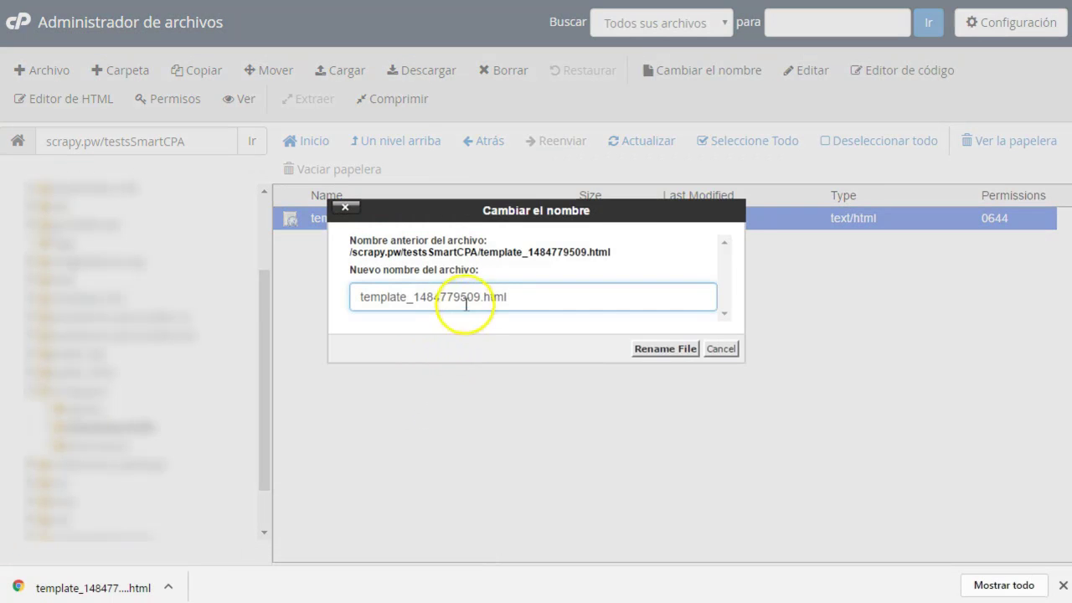
drag(466, 304, 237, 300)
key(Delete)
key(Delete)
key(Delete)
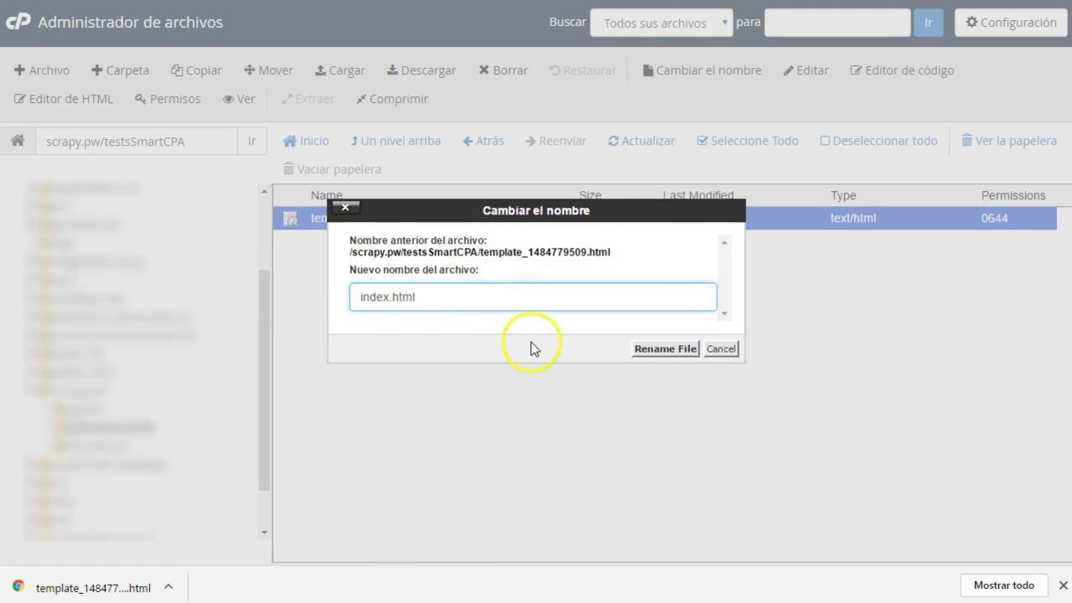
click(674, 350)
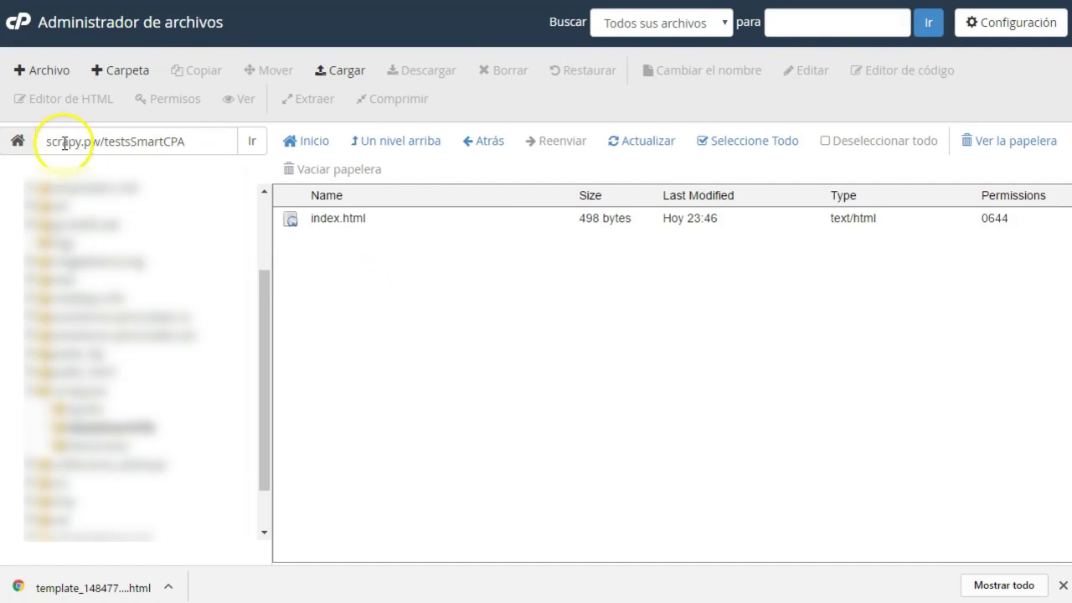
Step: Copy the folder path scrapy.pw/testsSmartCPA, load it in a new browser tab, and review the hosted landing page
drag(41, 141, 199, 140)
right_click(164, 142)
click(201, 174)
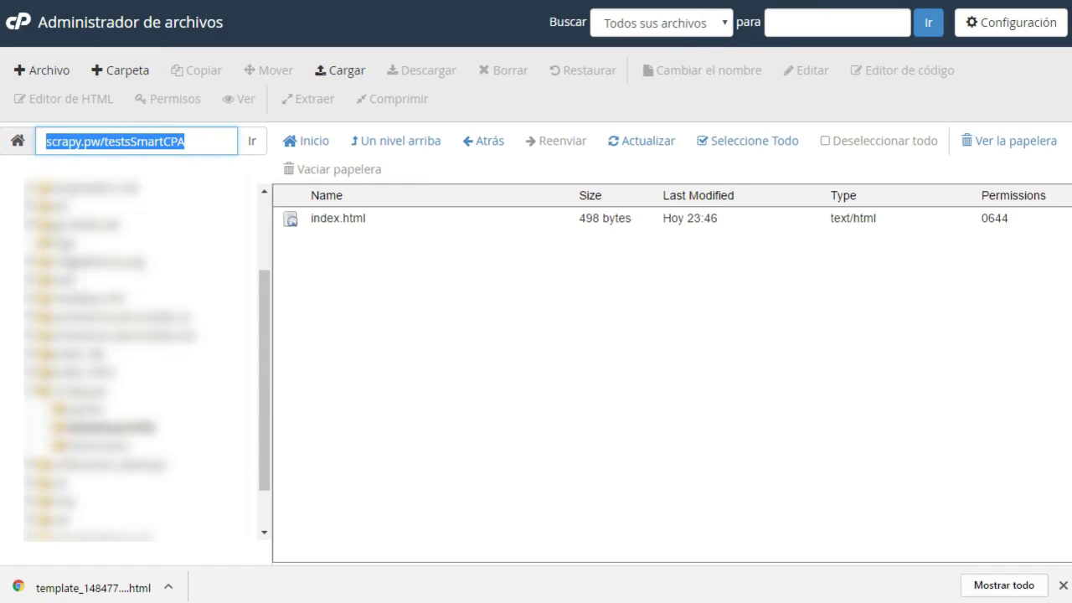
key(ctrl+t)
right_click(411, 10)
click(446, 49)
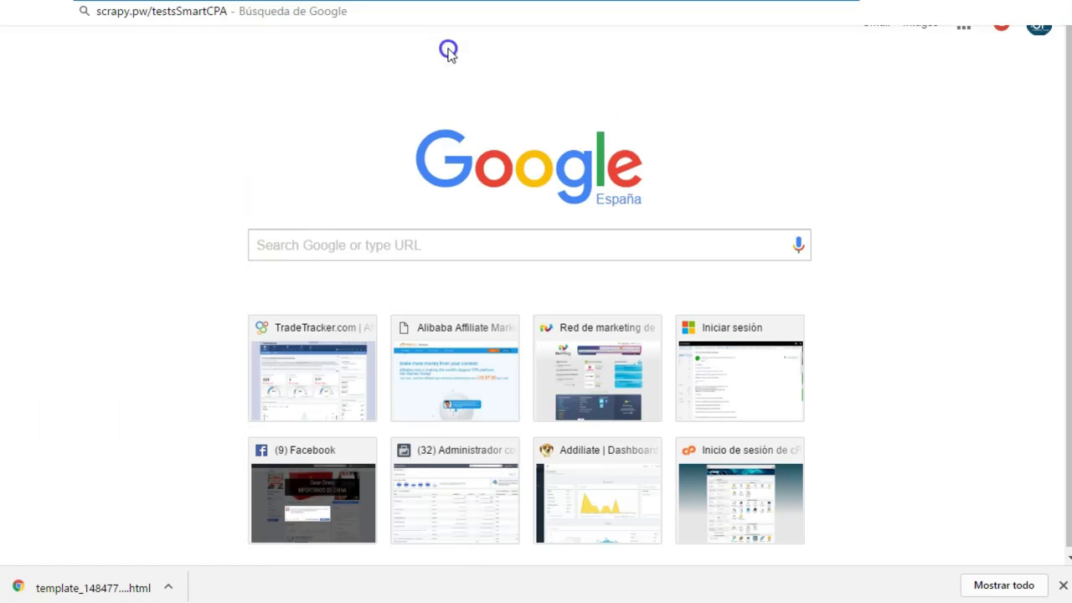
key(Return)
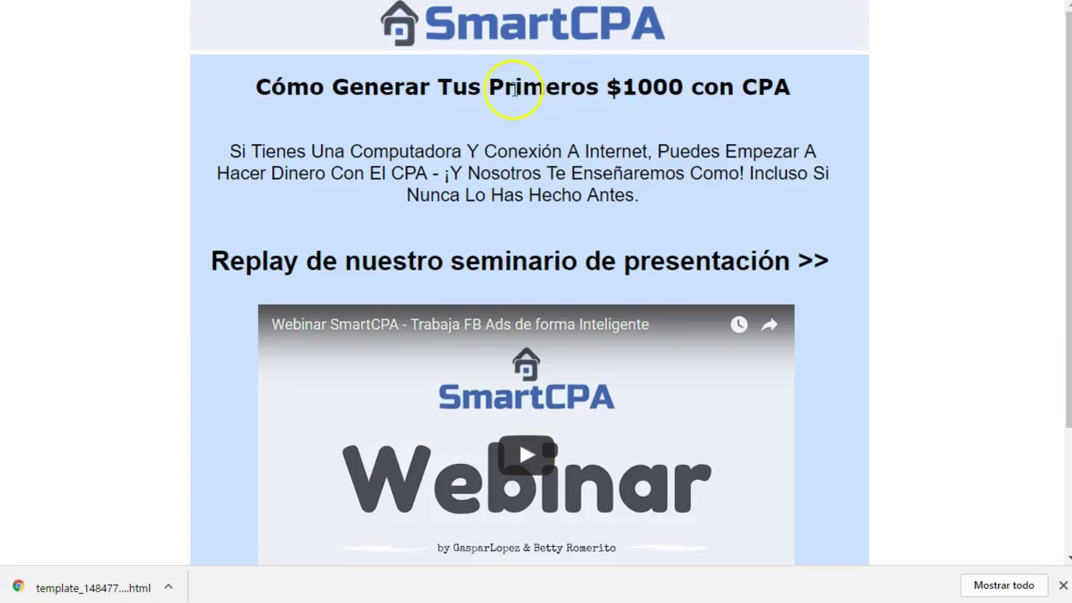
scroll(208, 271, down, 2)
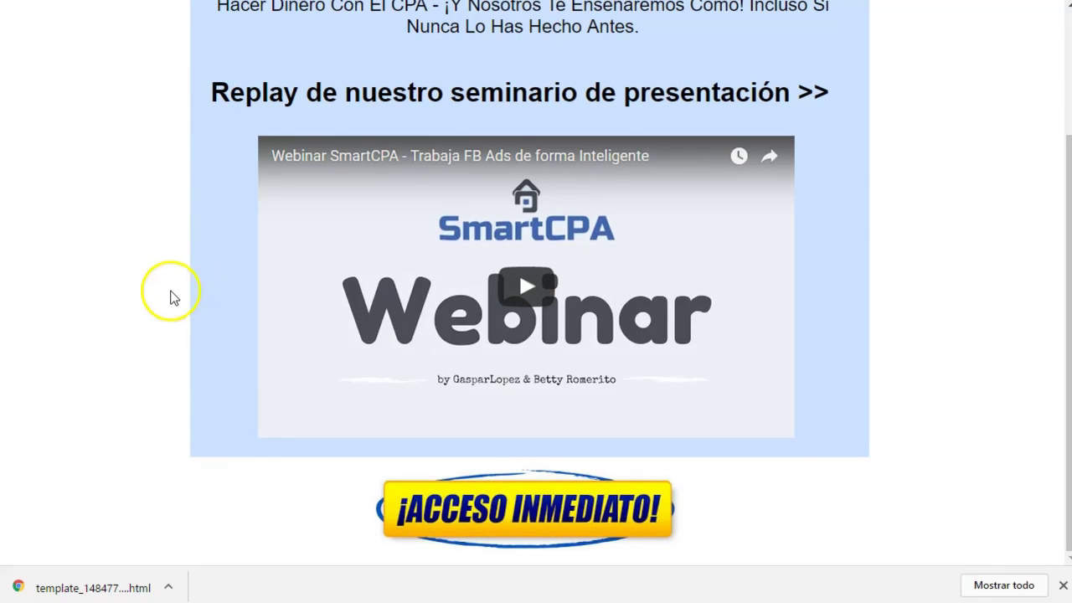
scroll(111, 301, up, 2)
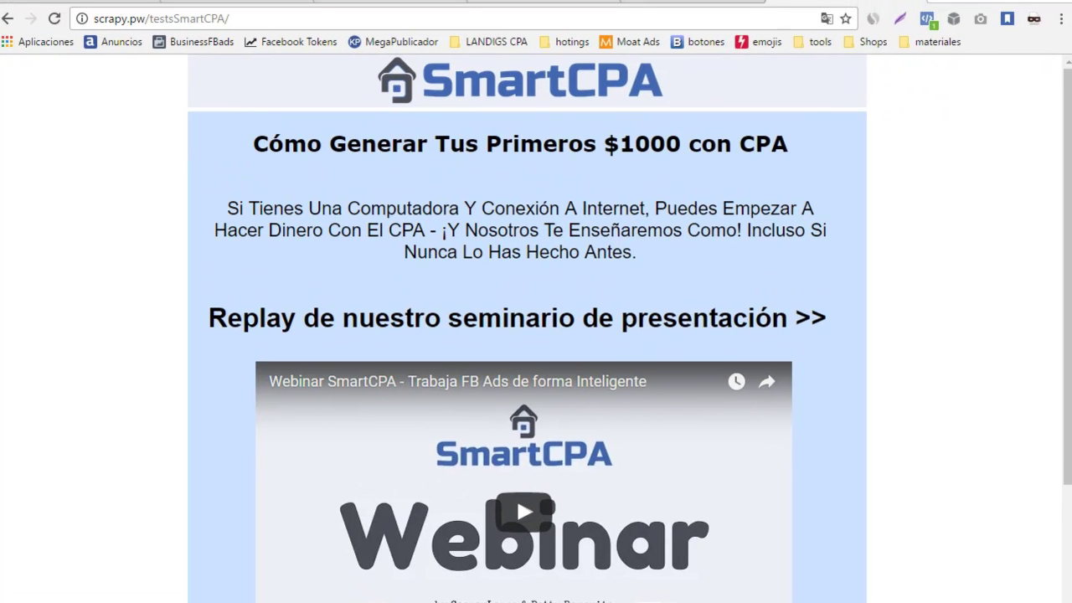
Step: Check the hosted SmartCPA page for tracking pixels with the Facebook Pixel Helper extension
click(926, 20)
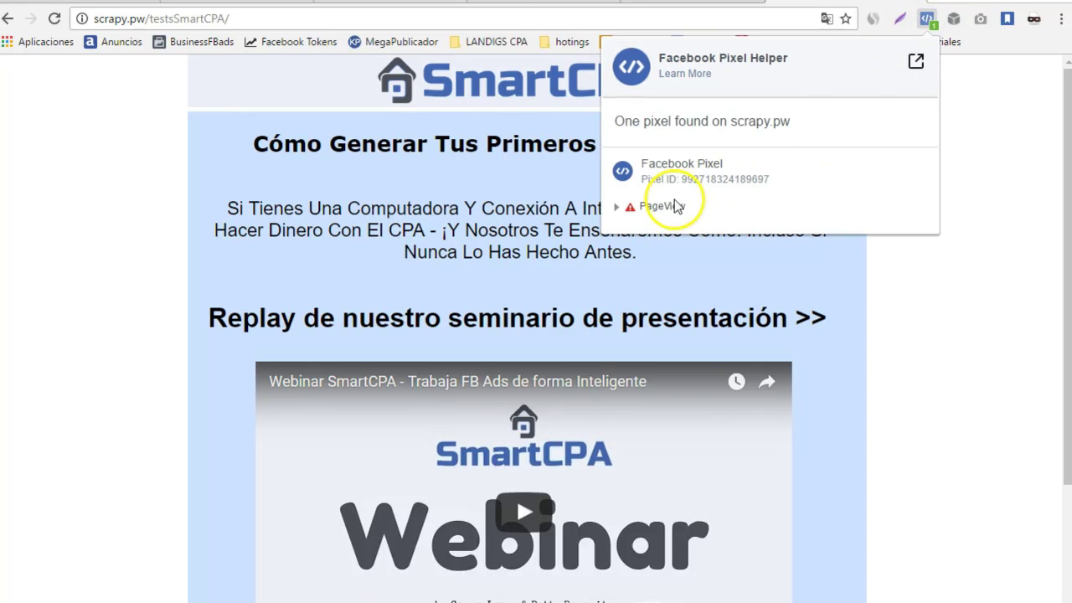
click(927, 18)
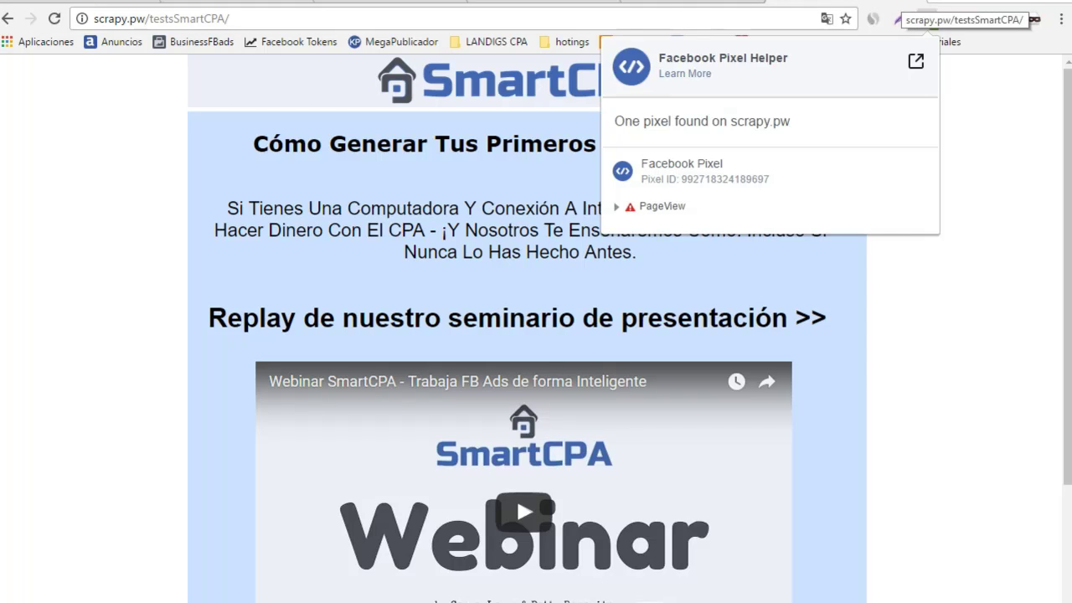
click(901, 18)
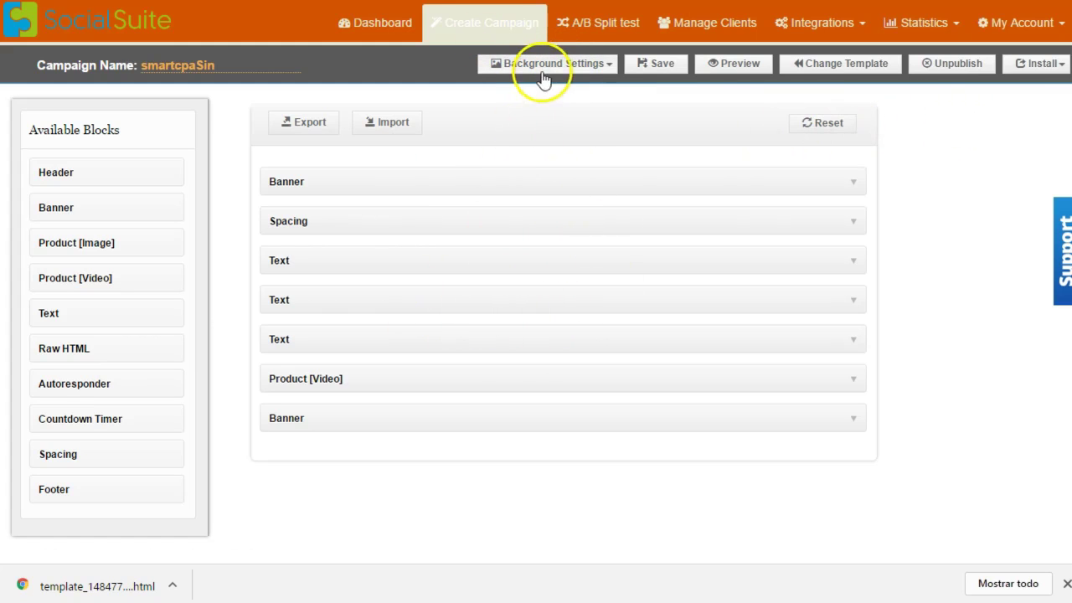
Step: Return to the SocialSuite dashboard, inspect the first campaign's re-targeting code fields, and close the dialog and the download bar
click(371, 30)
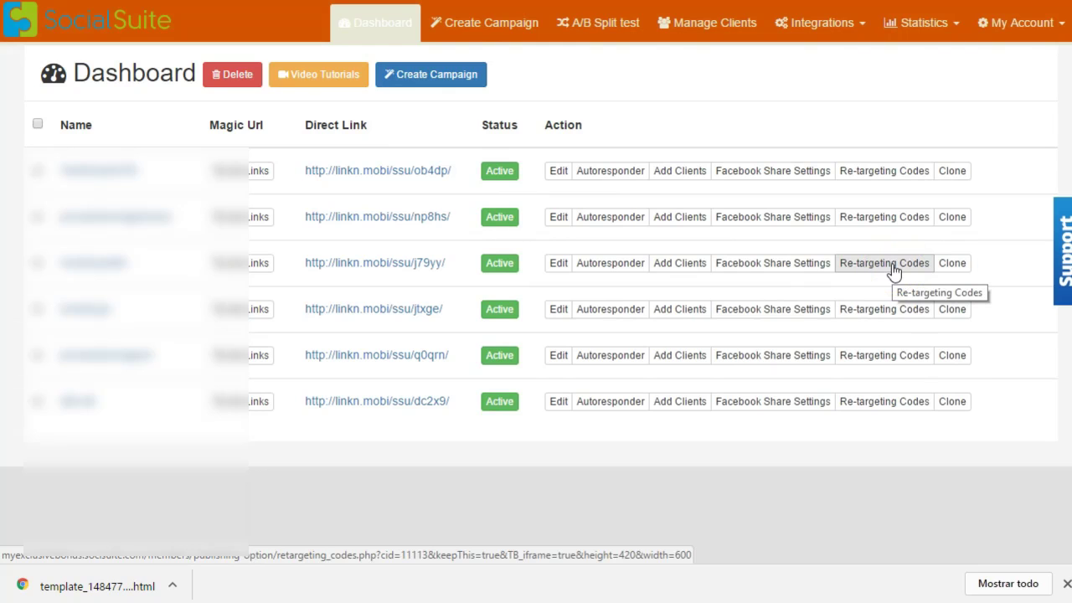
click(885, 171)
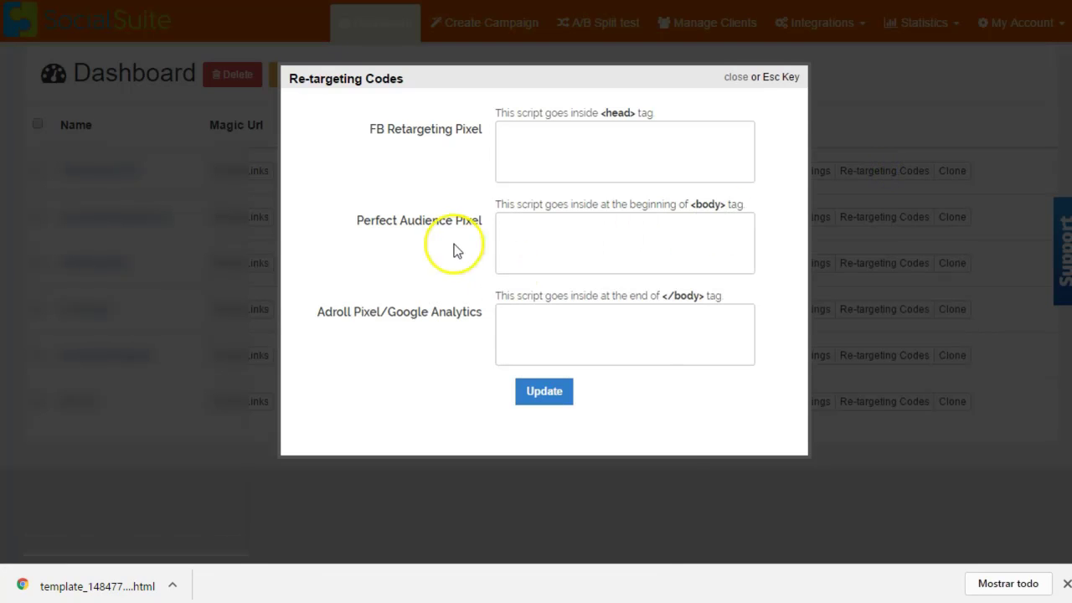
click(541, 138)
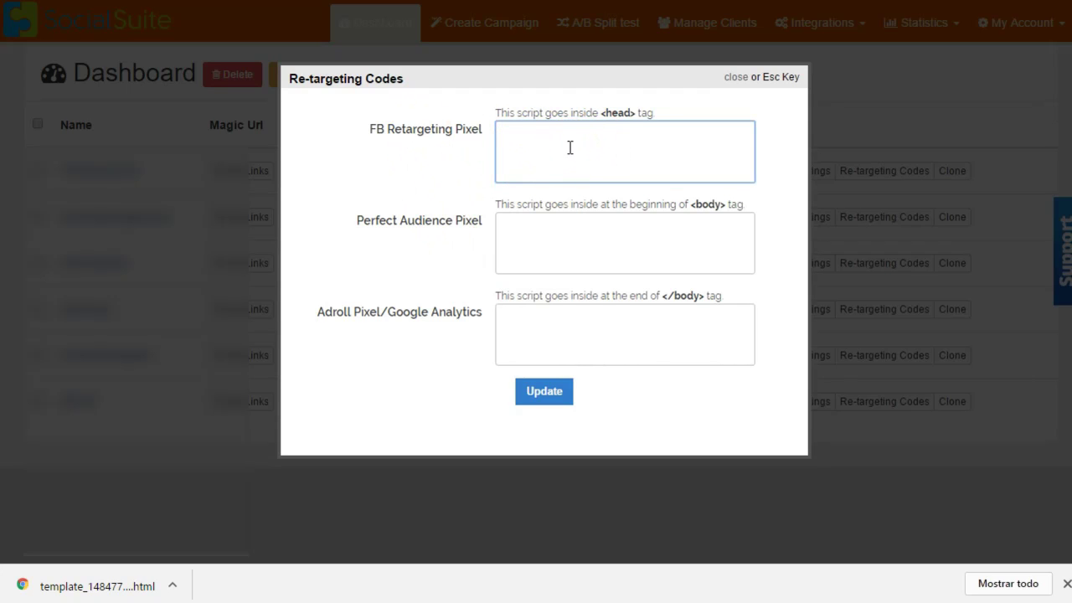
click(735, 81)
click(1066, 583)
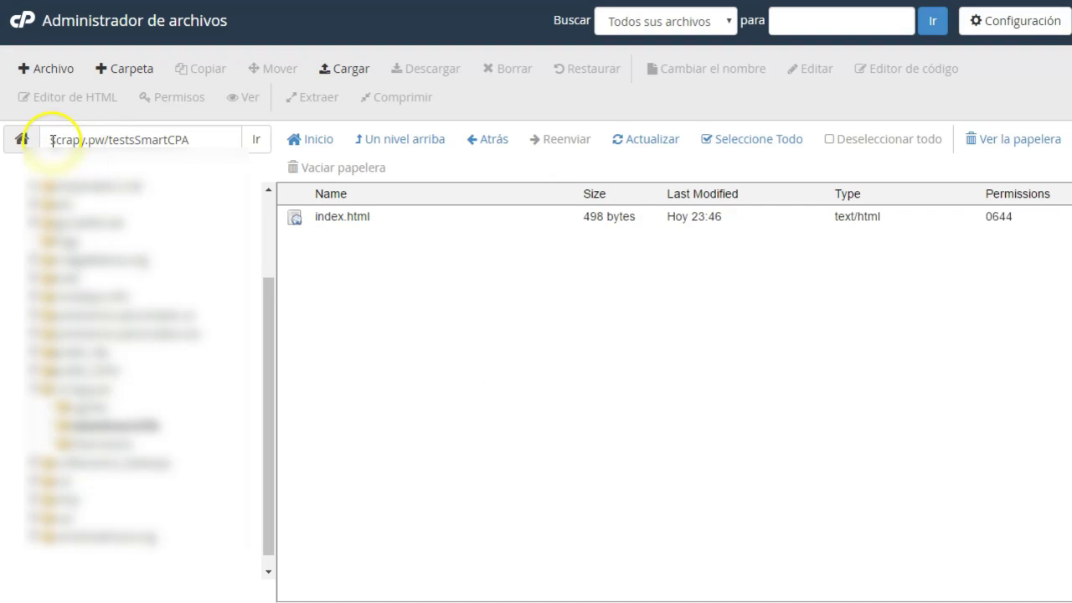
Step: Copy the path scrapy.pw/testsSmartCPA from the cPanel file manager again and paste it as the address in a new browser tab
drag(52, 140, 210, 143)
right_click(142, 144)
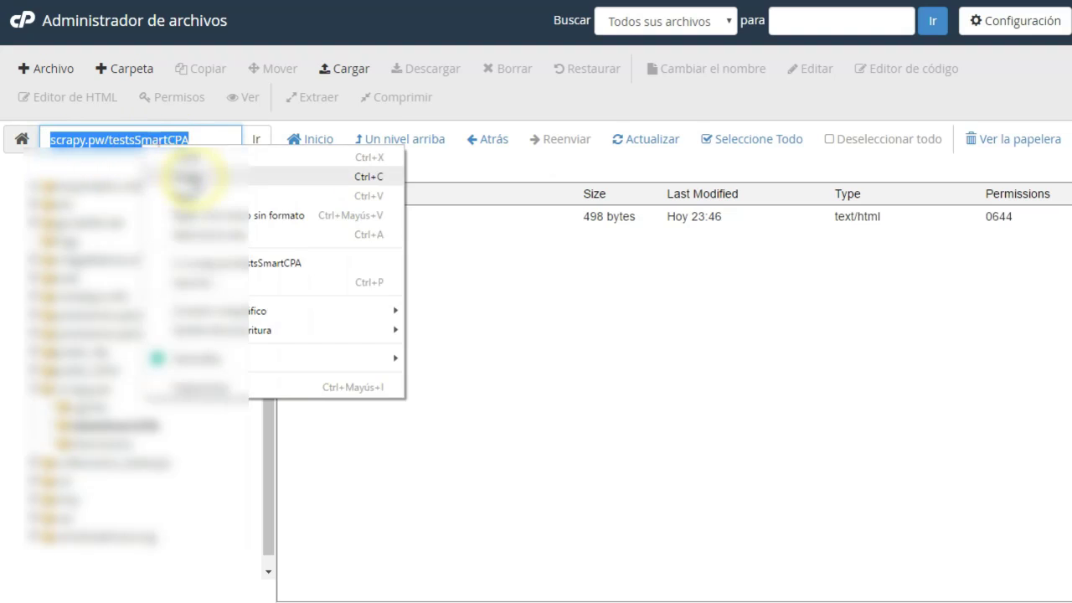
click(189, 175)
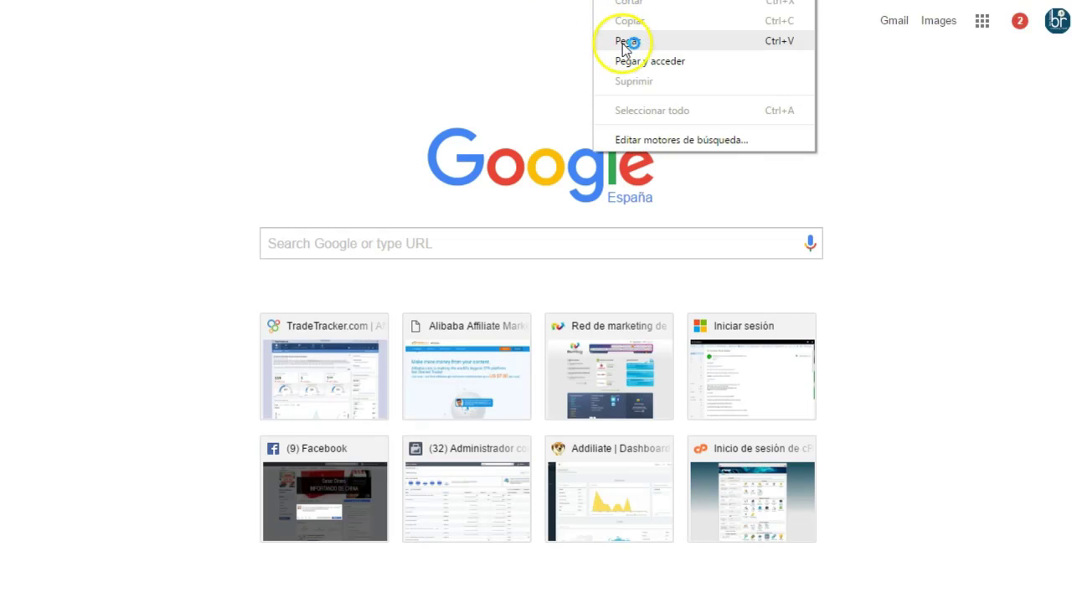
click(627, 42)
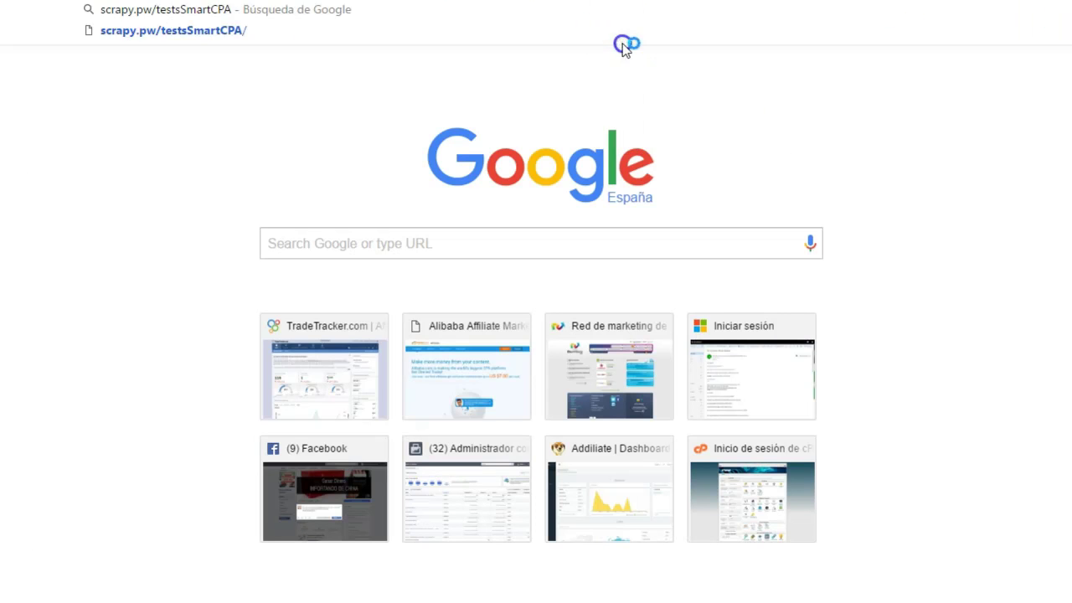
click(356, 127)
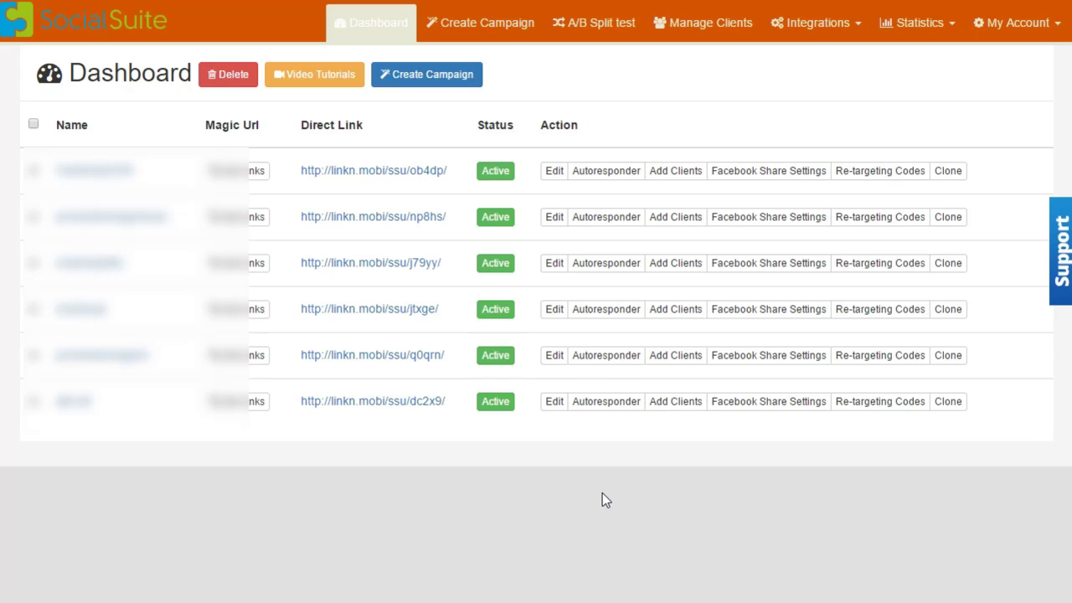
click(412, 518)
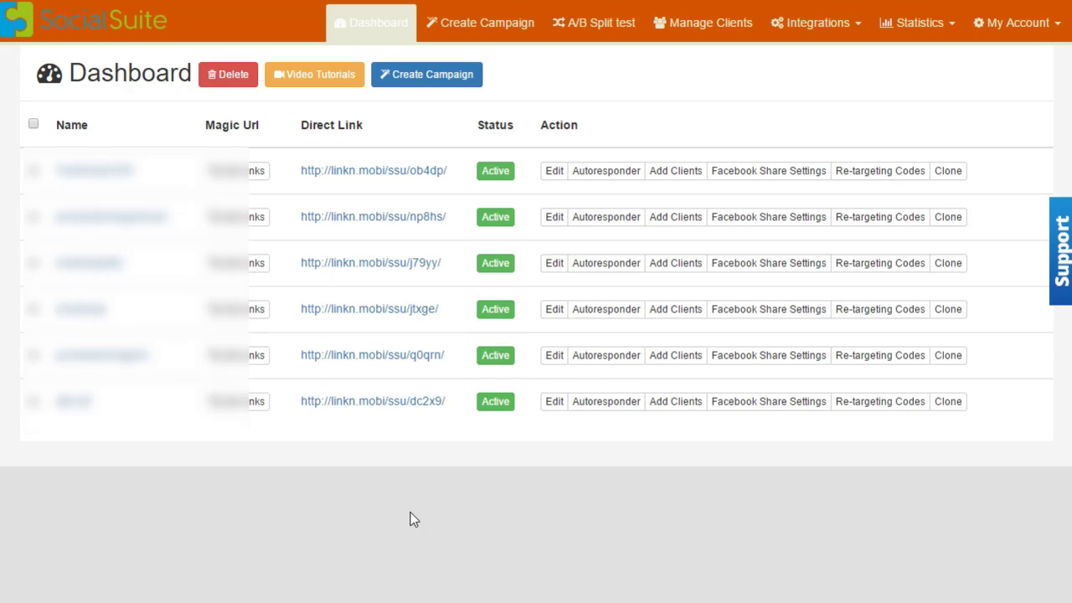